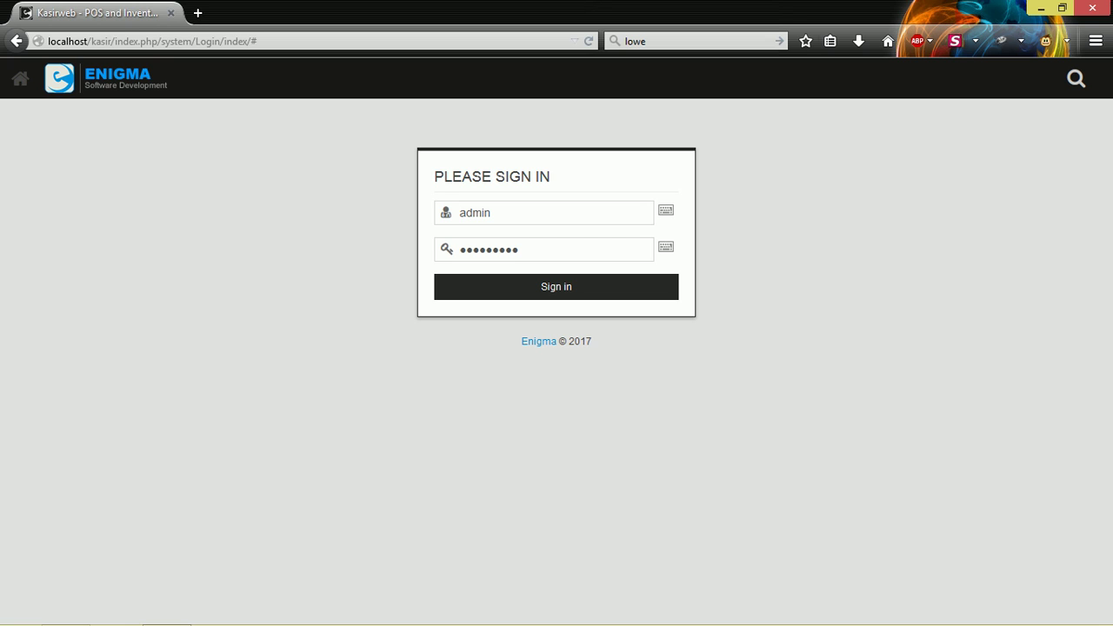
Re-enter the admin password and sign in to the Kasirweb dashboard.
double_click(554, 248)
text(123456)
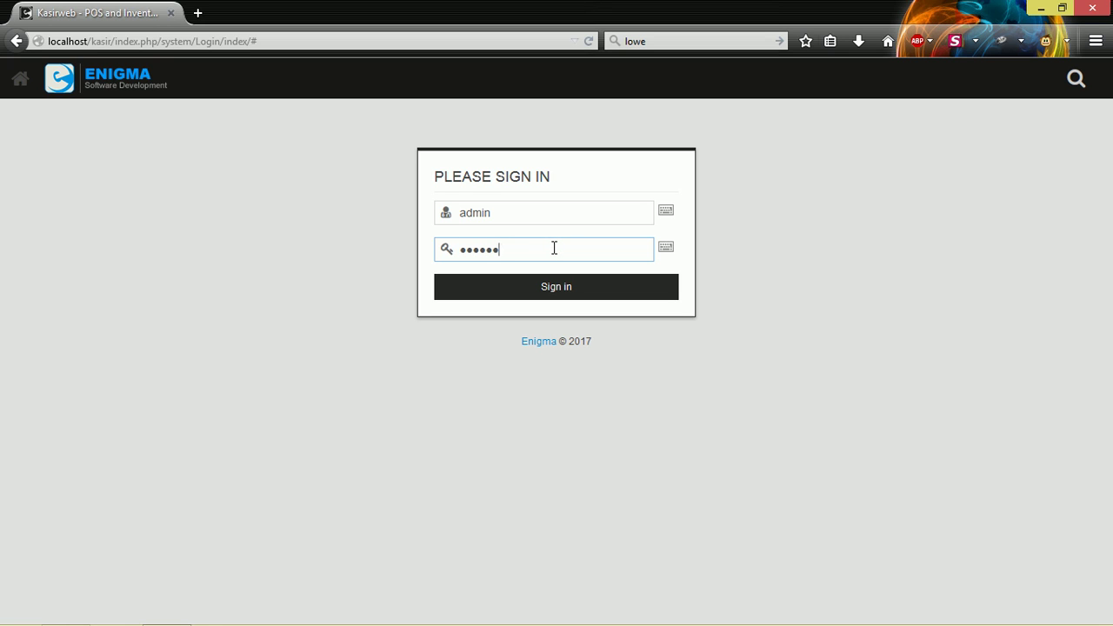
key(Return)
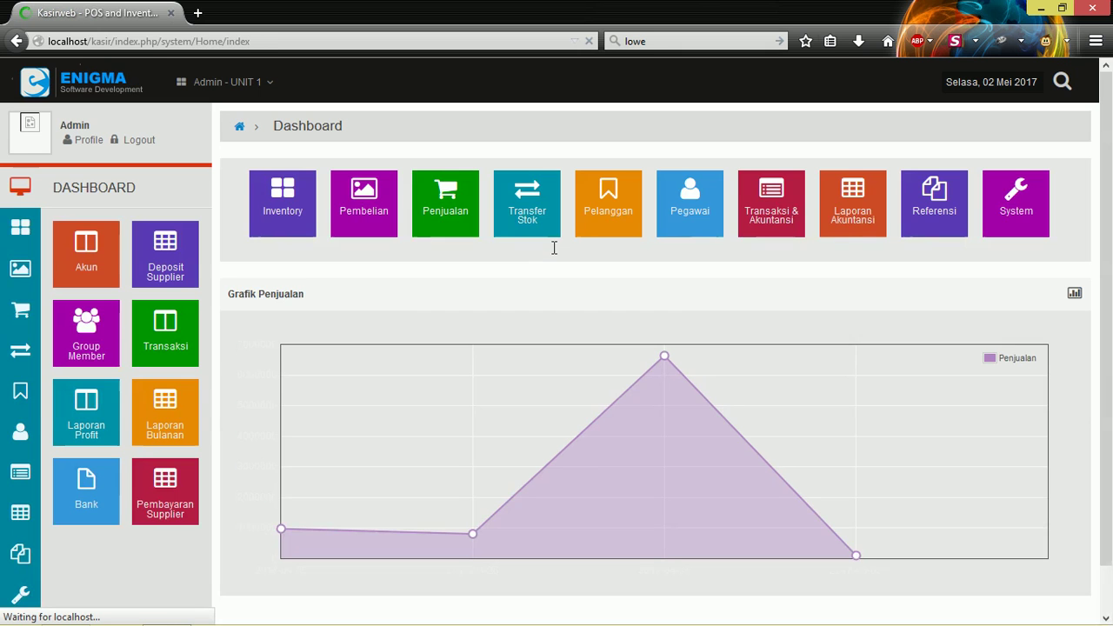
Open the Laporan Per Kategori report from the Penjualan sidebar menu.
click(20, 305)
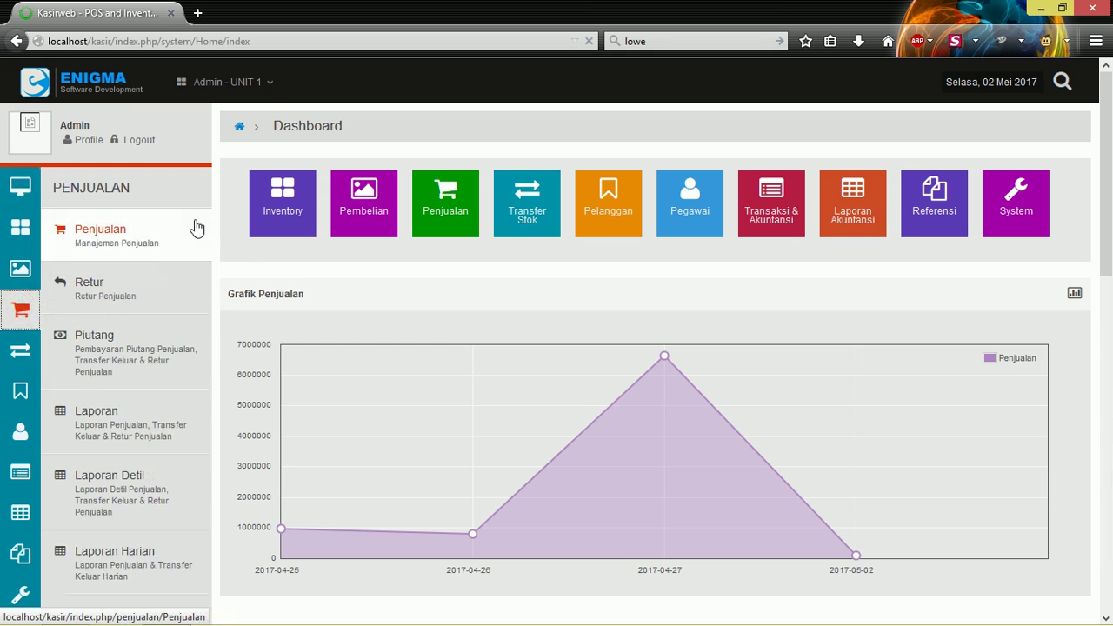
scroll(194, 223, down, 2)
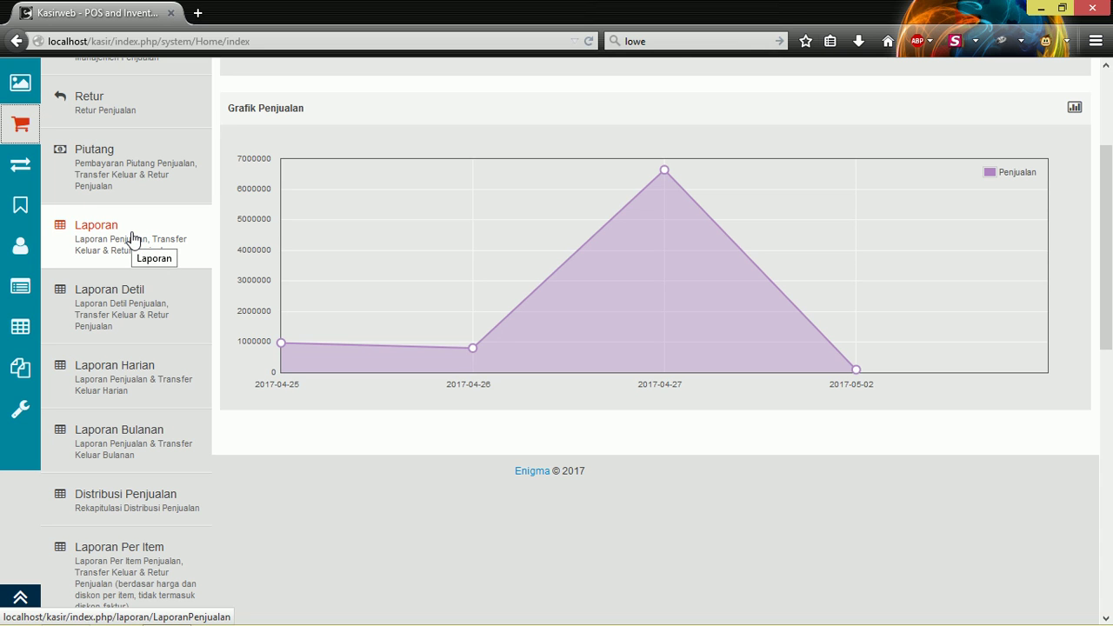
scroll(132, 240, down, 2)
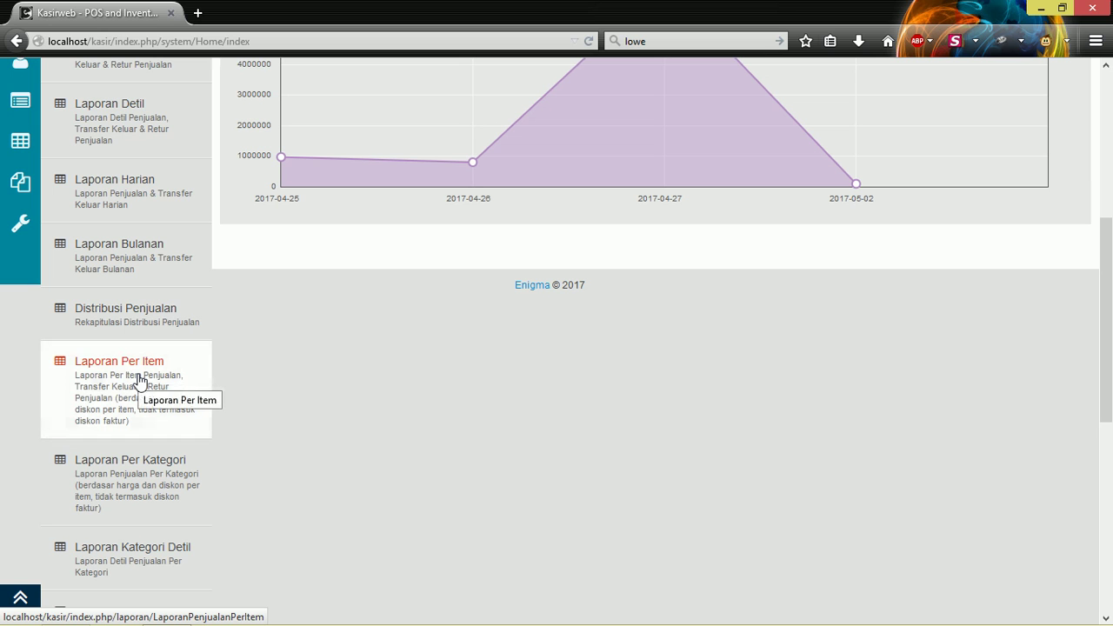
scroll(139, 379, down, 1)
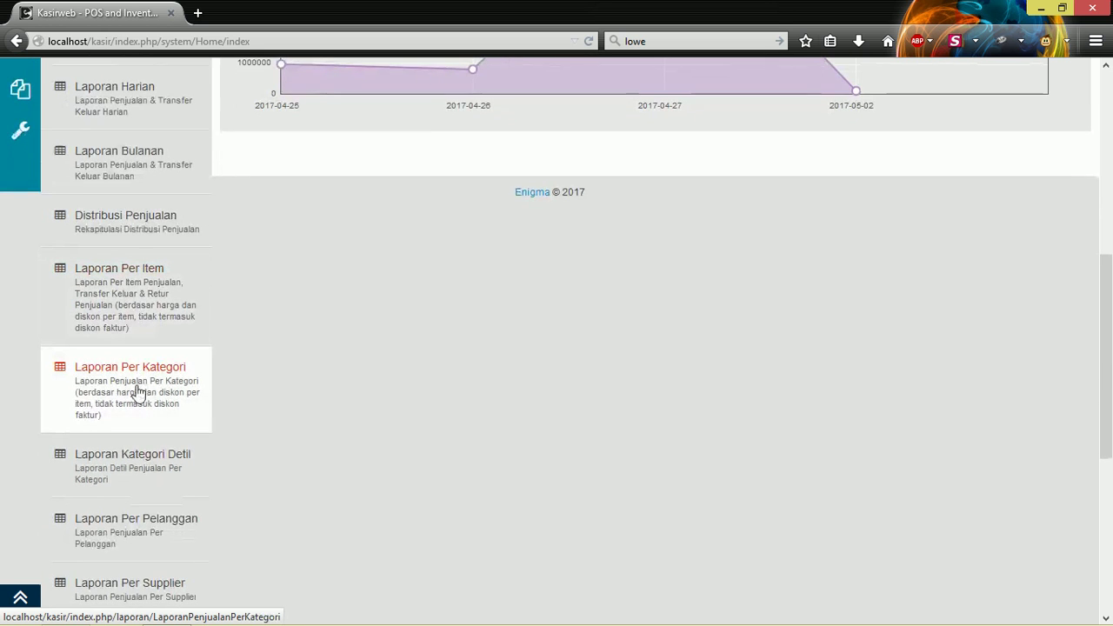
scroll(137, 396, down, 4)
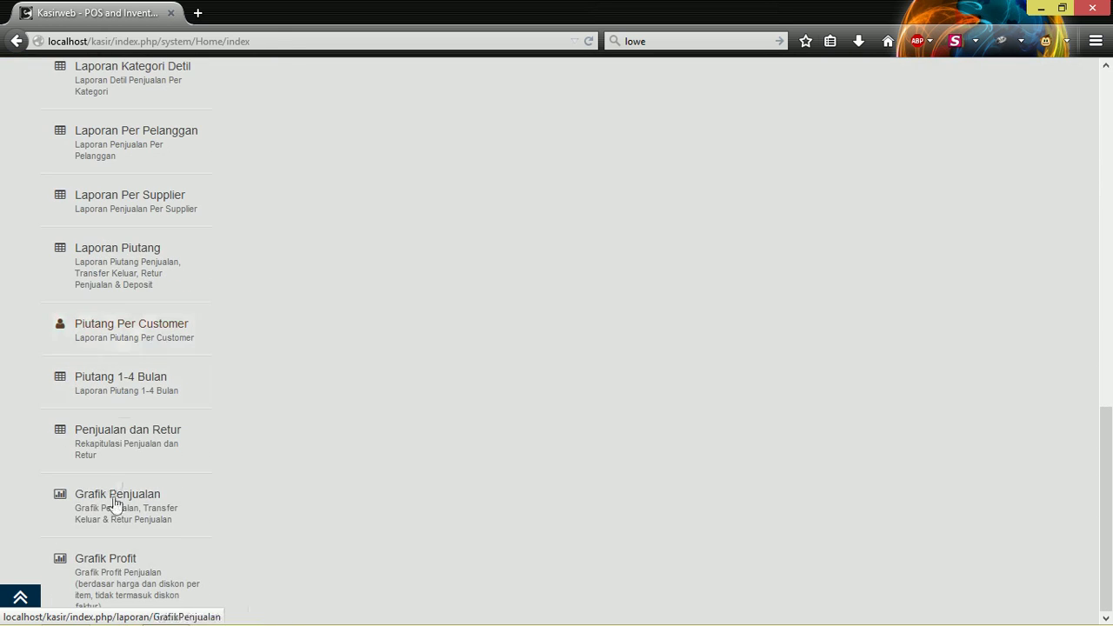
scroll(146, 412, up, 5)
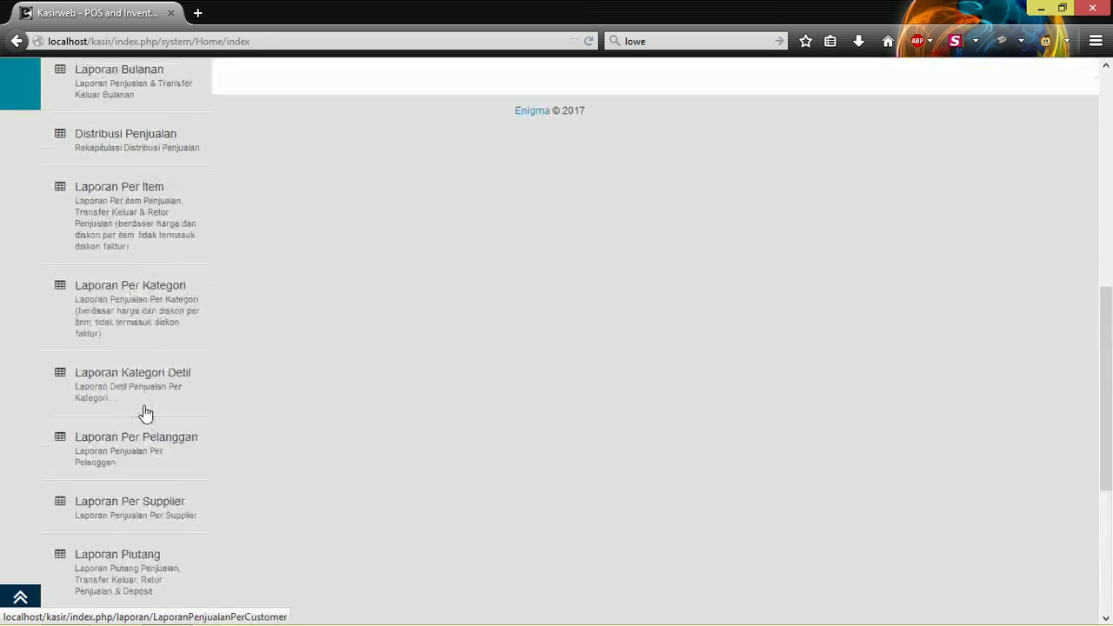
scroll(148, 409, down, 1)
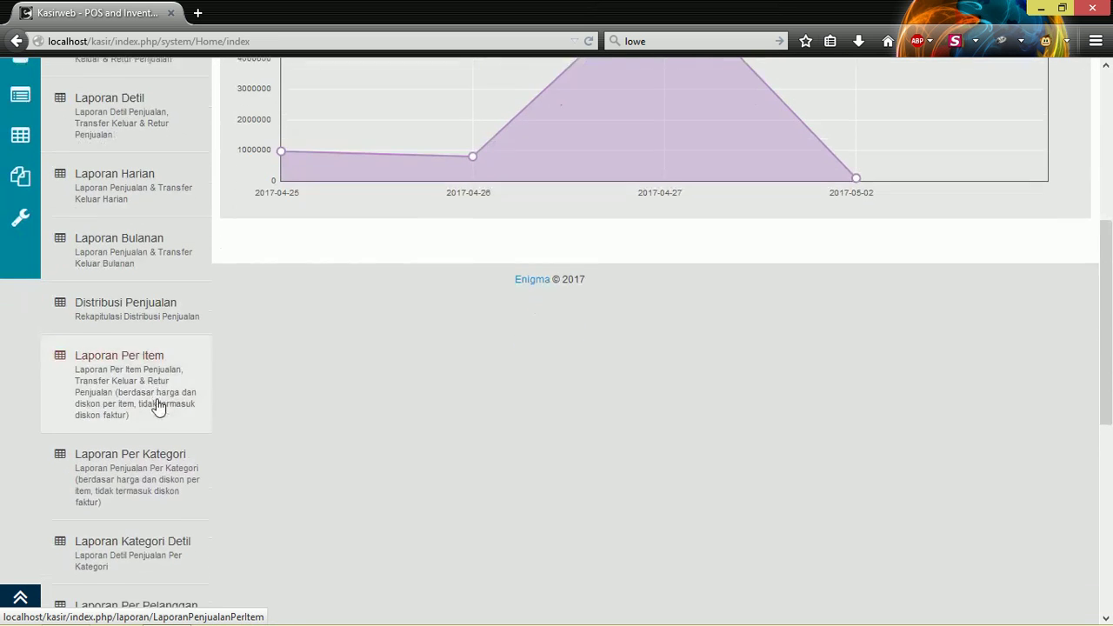
click(103, 452)
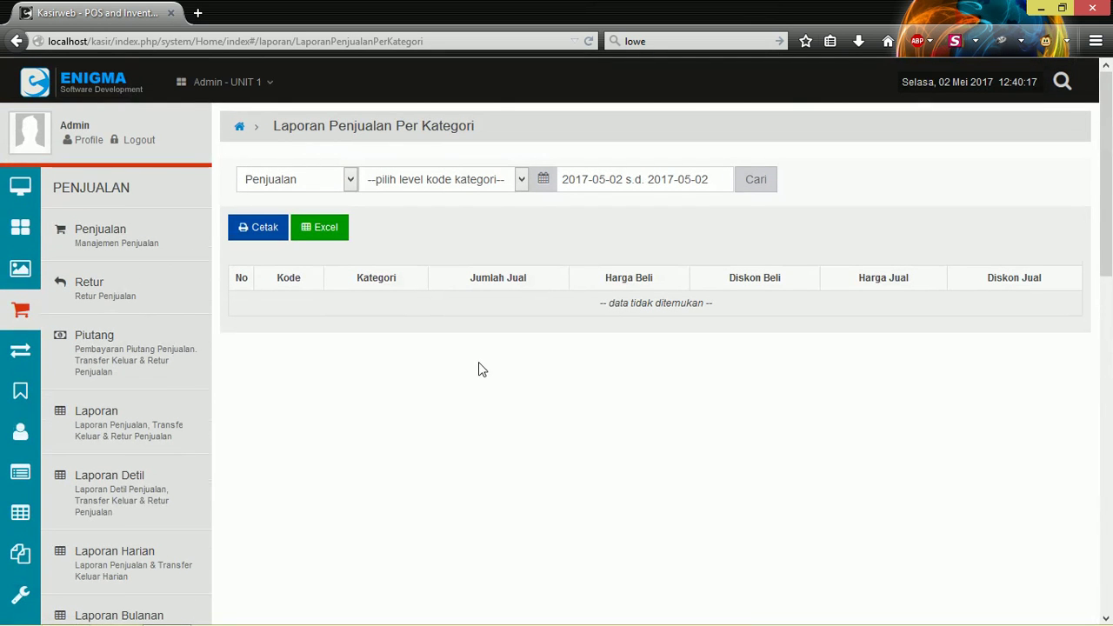
Run the per-category sales report at category level 3 for Last Month (April 2017).
click(473, 180)
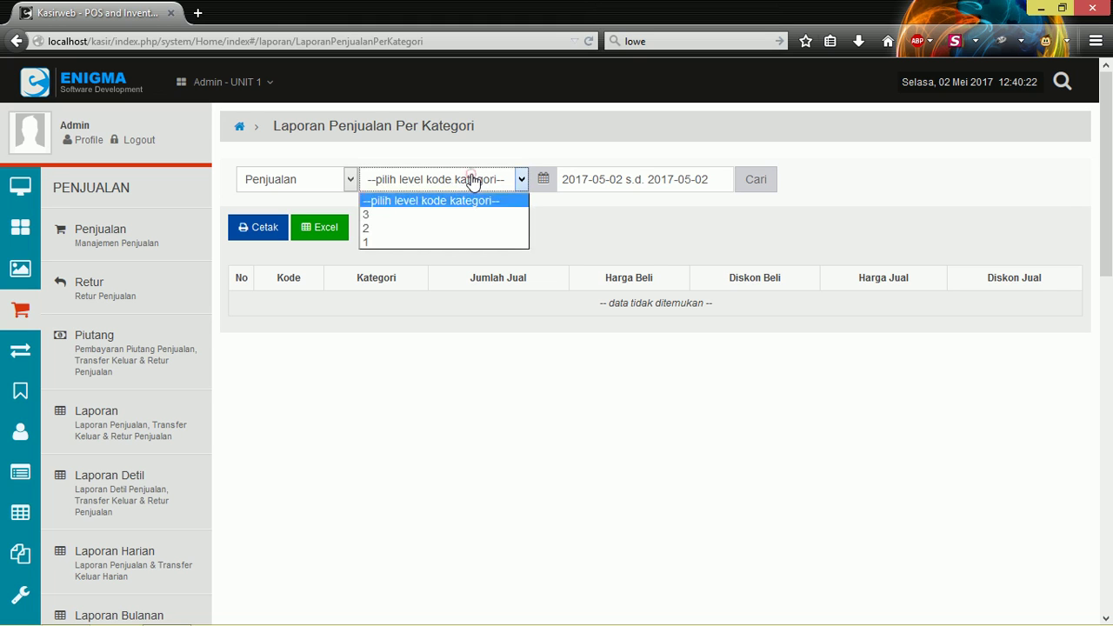
click(396, 218)
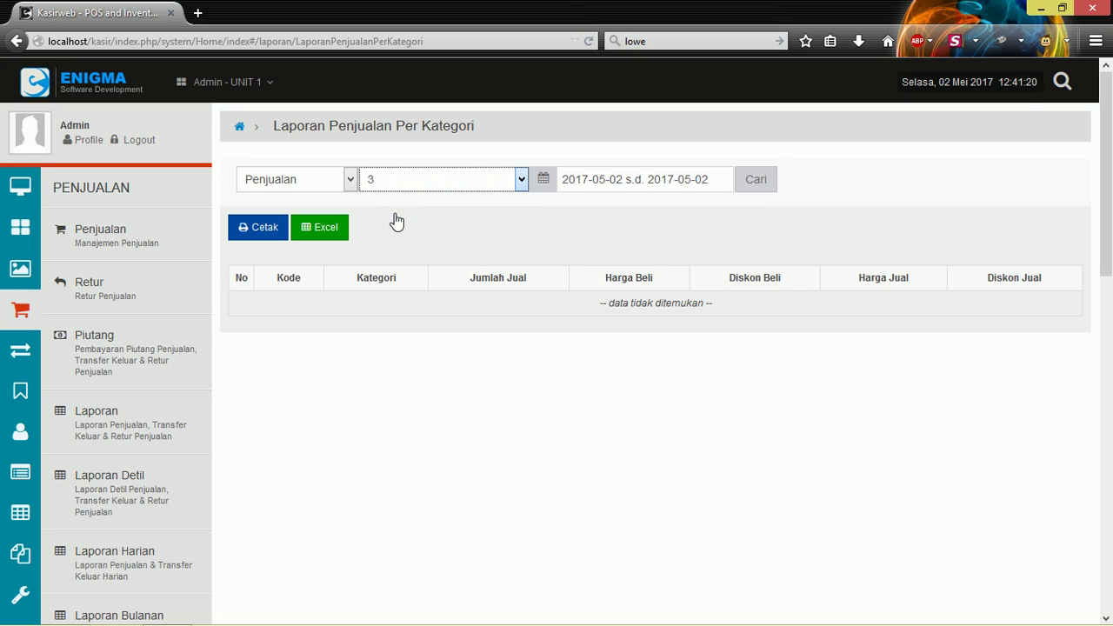
click(440, 179)
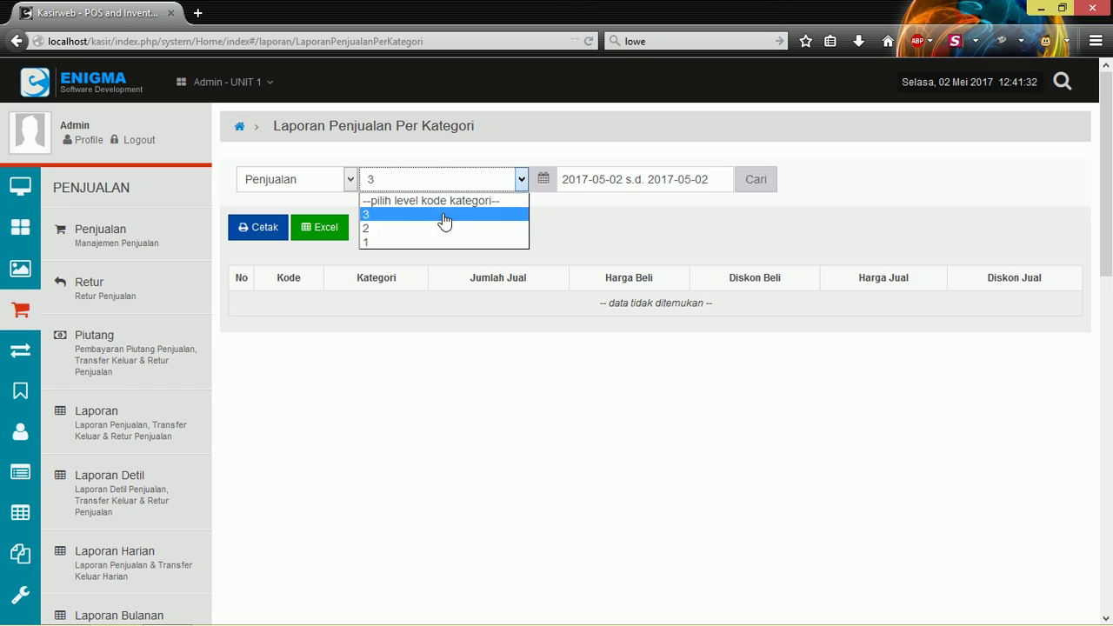
click(639, 212)
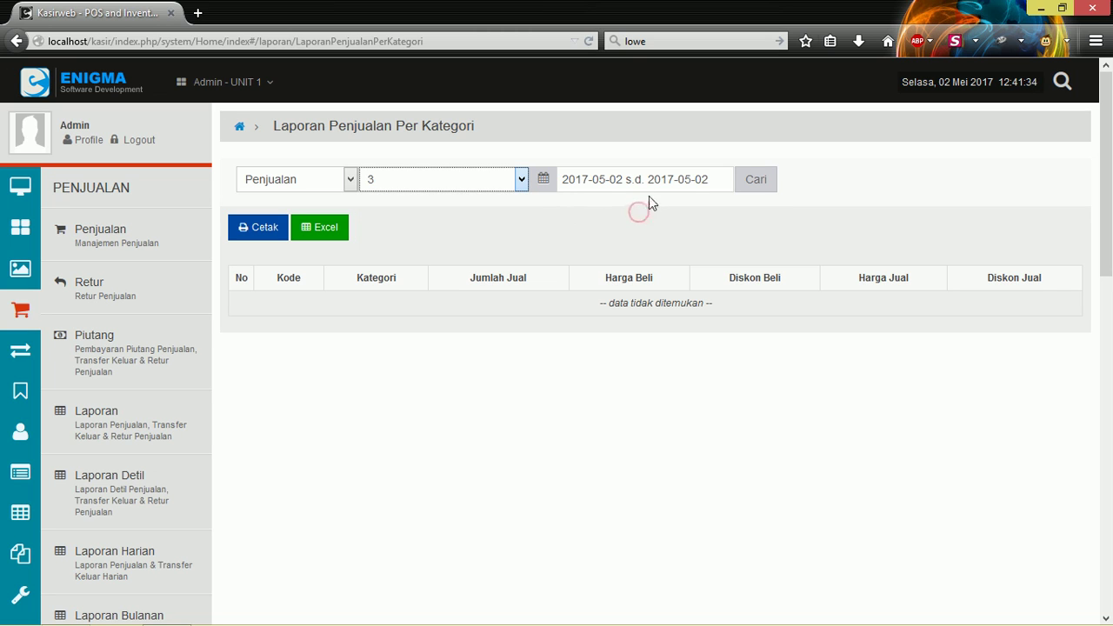
click(665, 175)
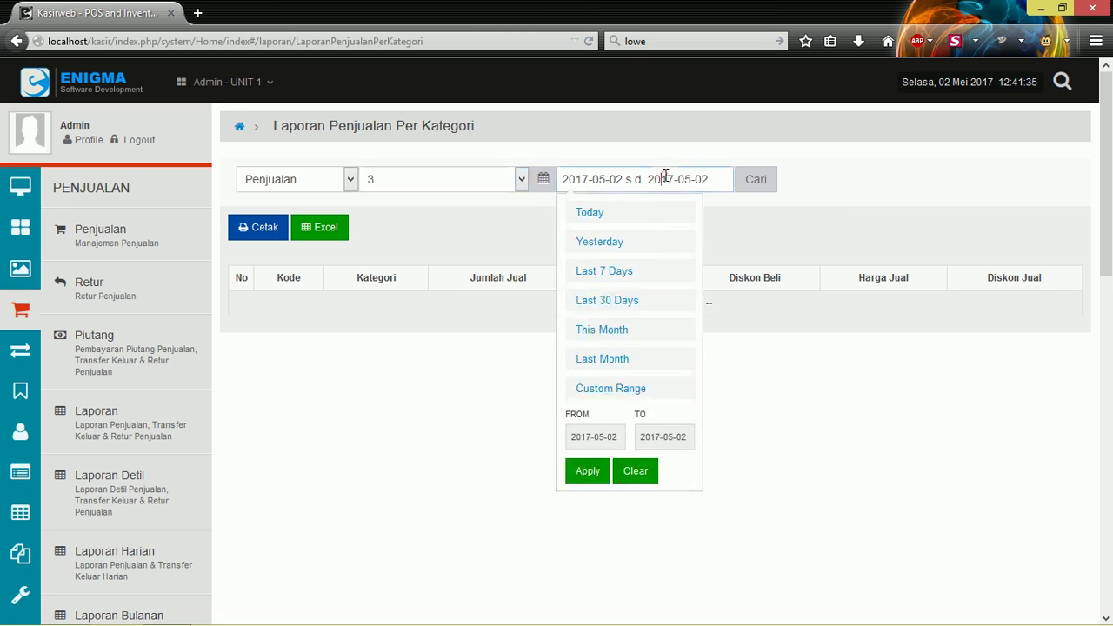
click(606, 361)
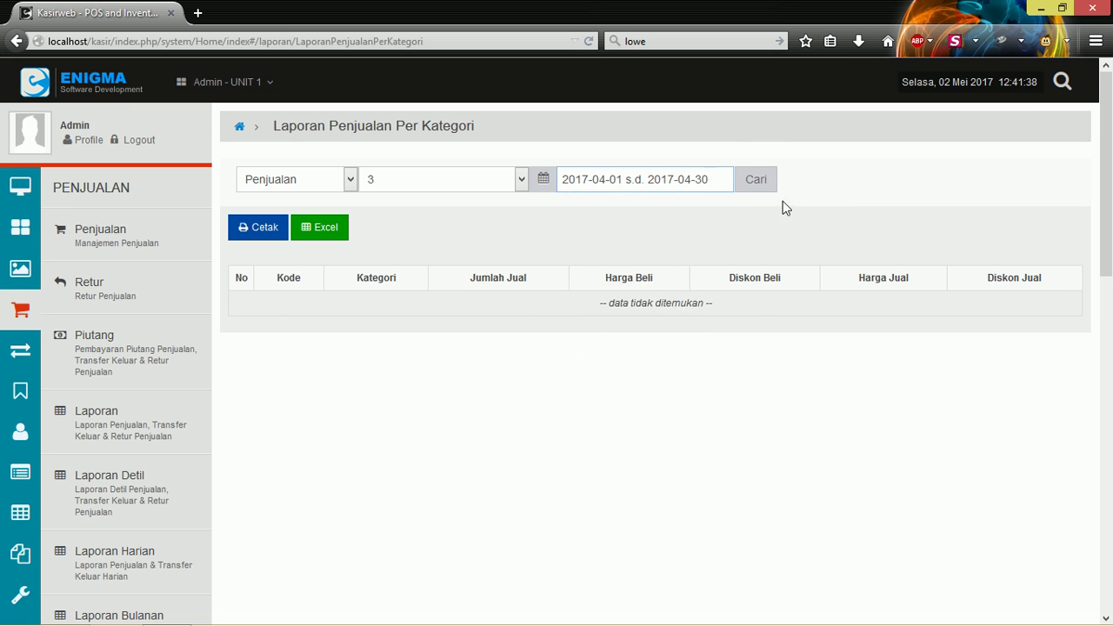
click(757, 180)
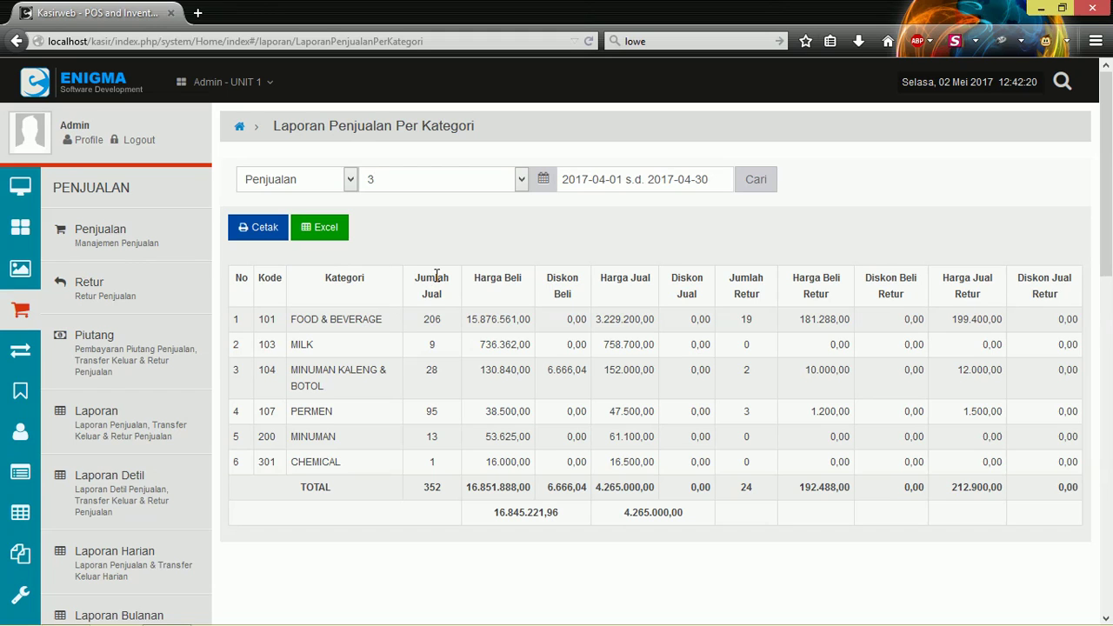
Rerun the per-category report with category level 3 kept.
click(410, 175)
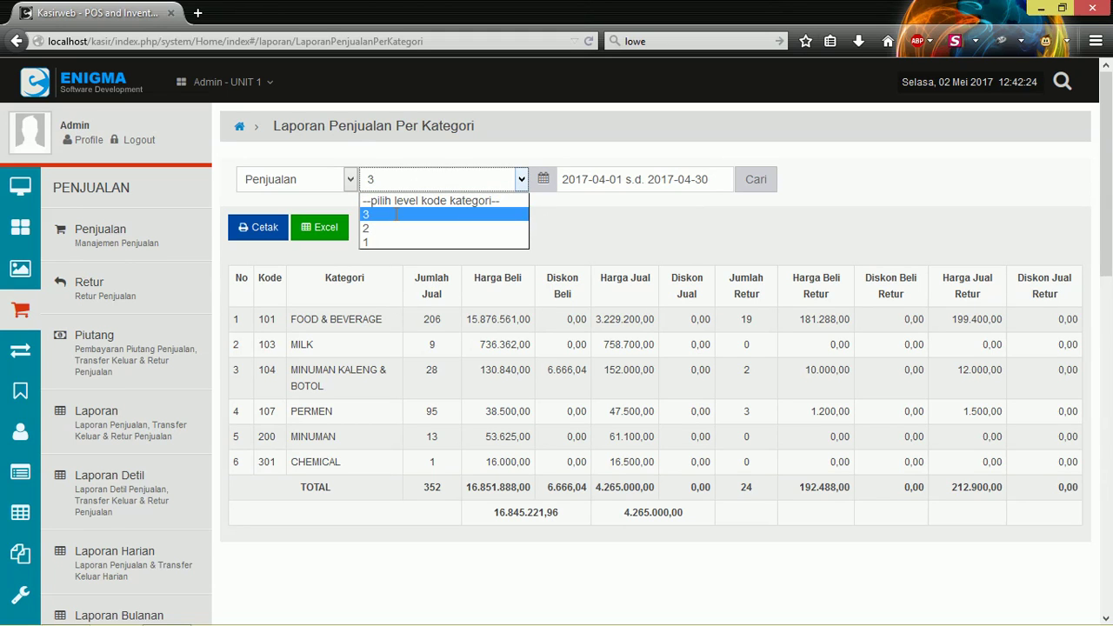
click(395, 214)
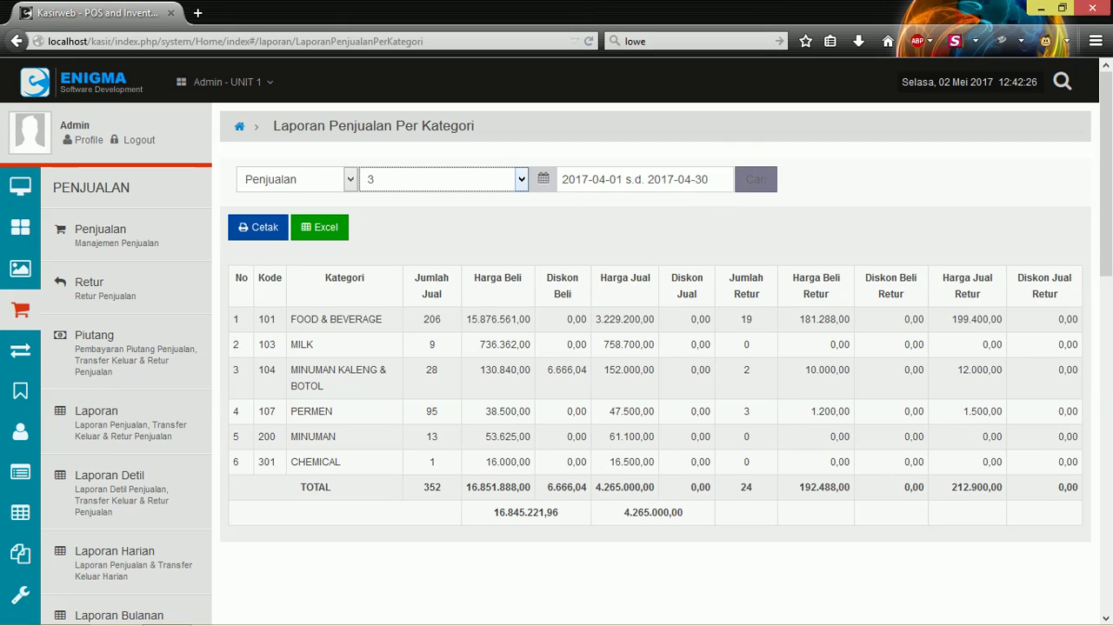
click(756, 179)
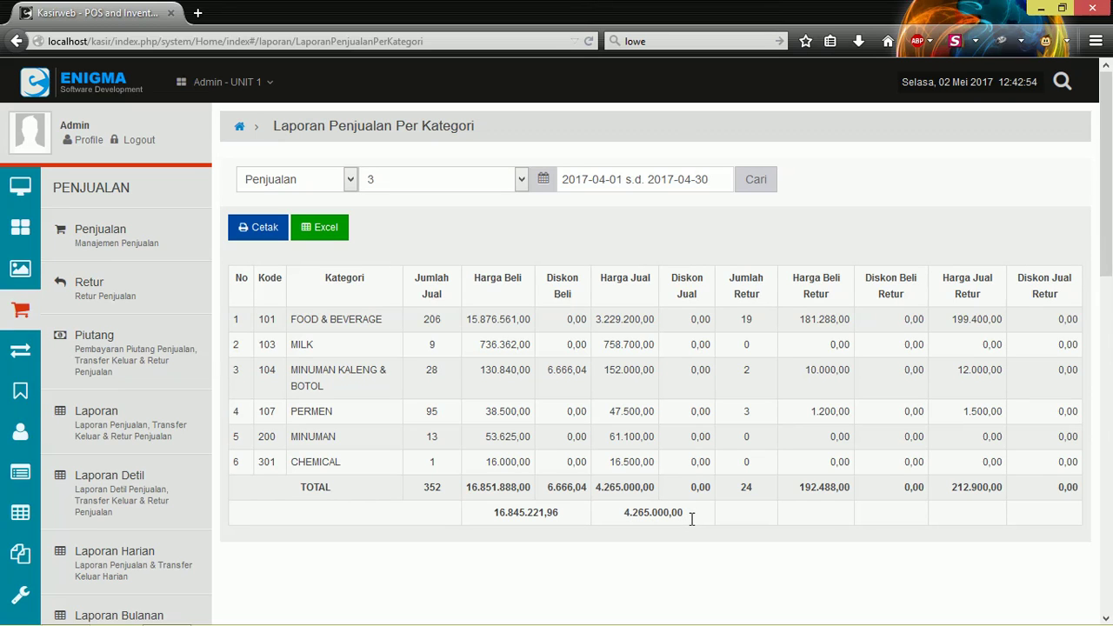
Regroup the per-category report at category level 2 and rerun it.
click(444, 172)
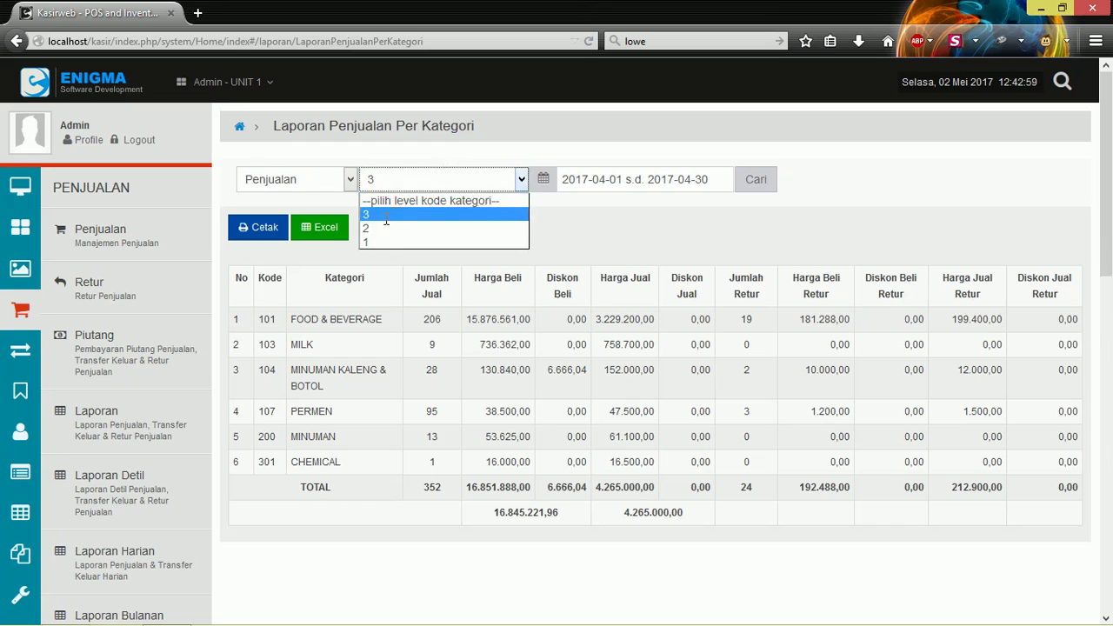
click(421, 227)
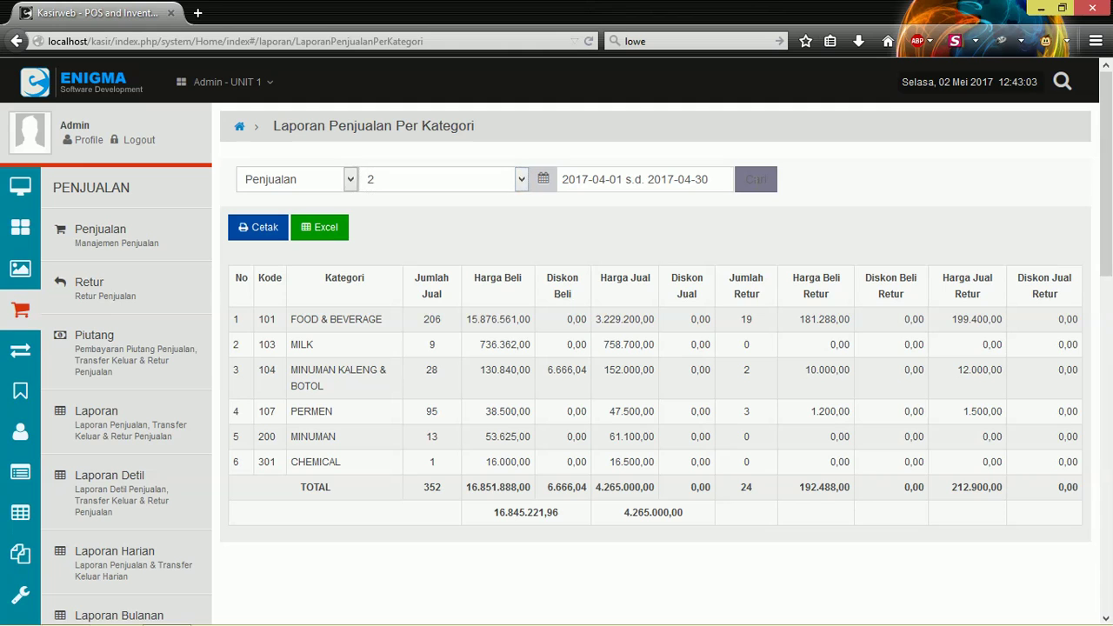
click(755, 180)
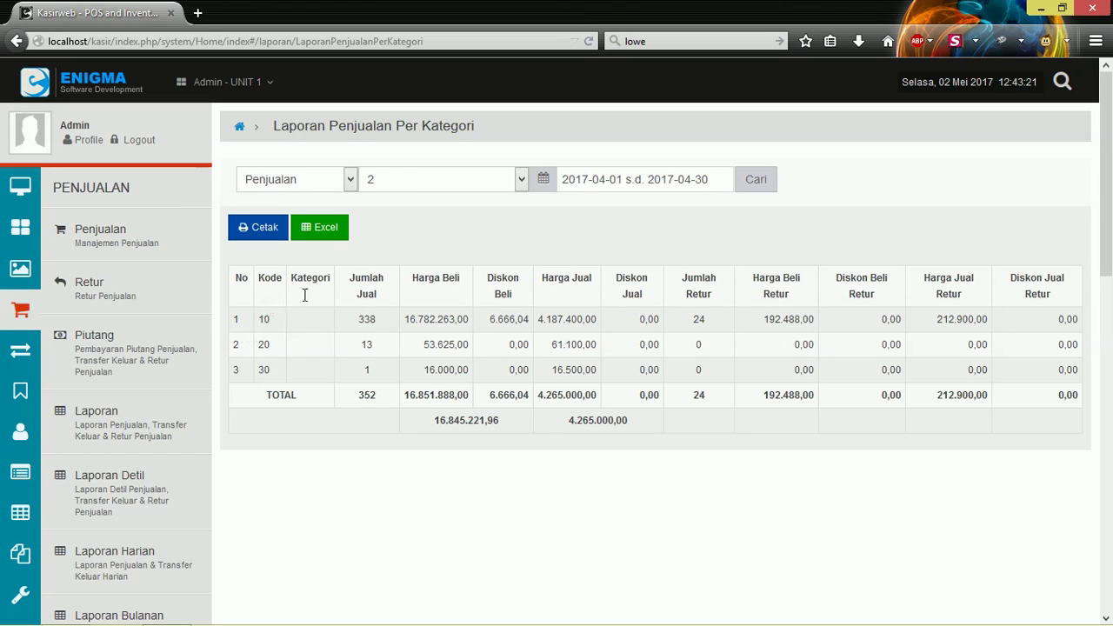
click(498, 178)
click(382, 214)
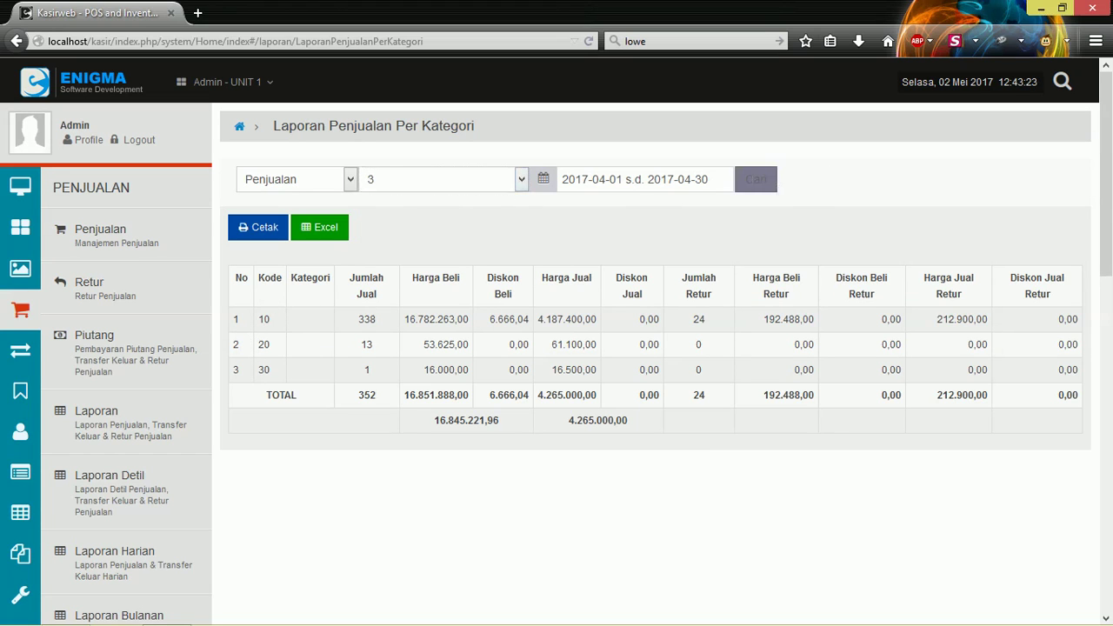
click(755, 179)
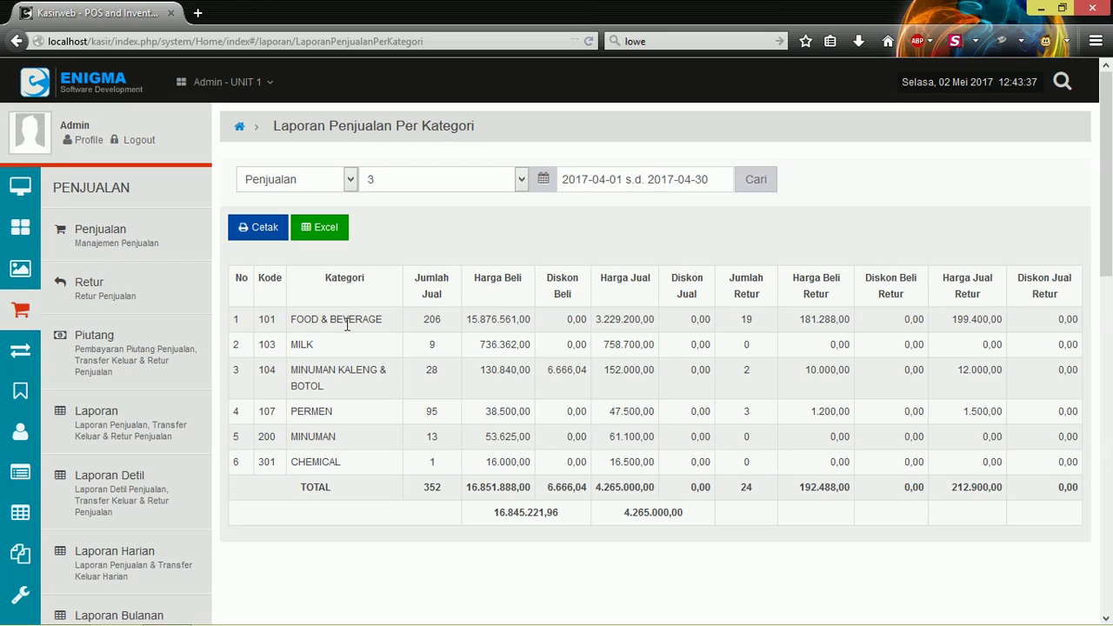
click(482, 185)
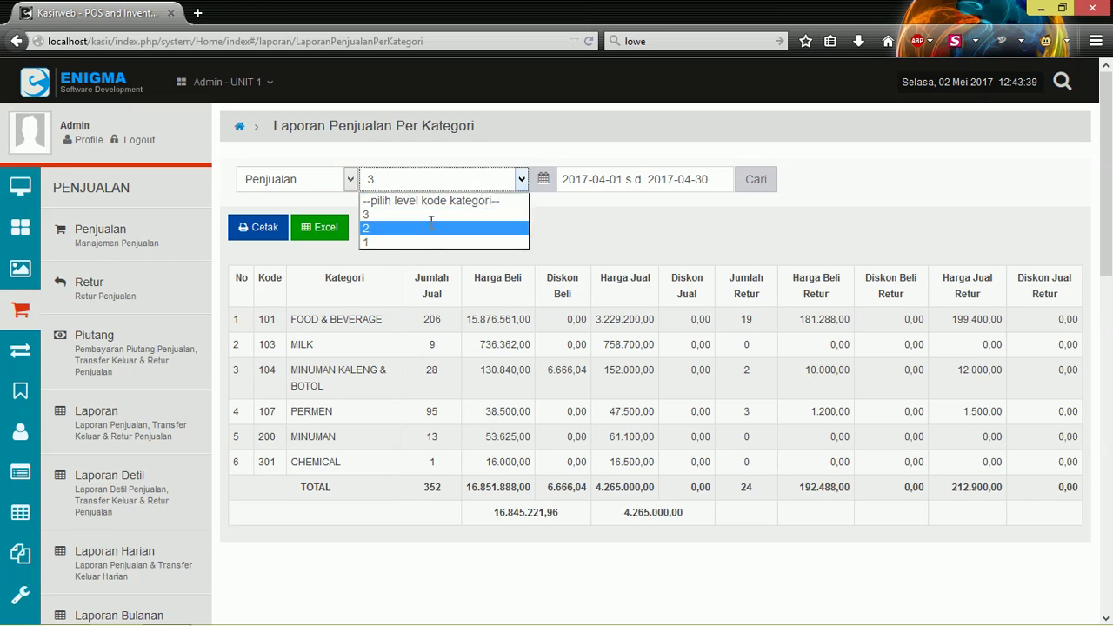
click(430, 227)
click(755, 179)
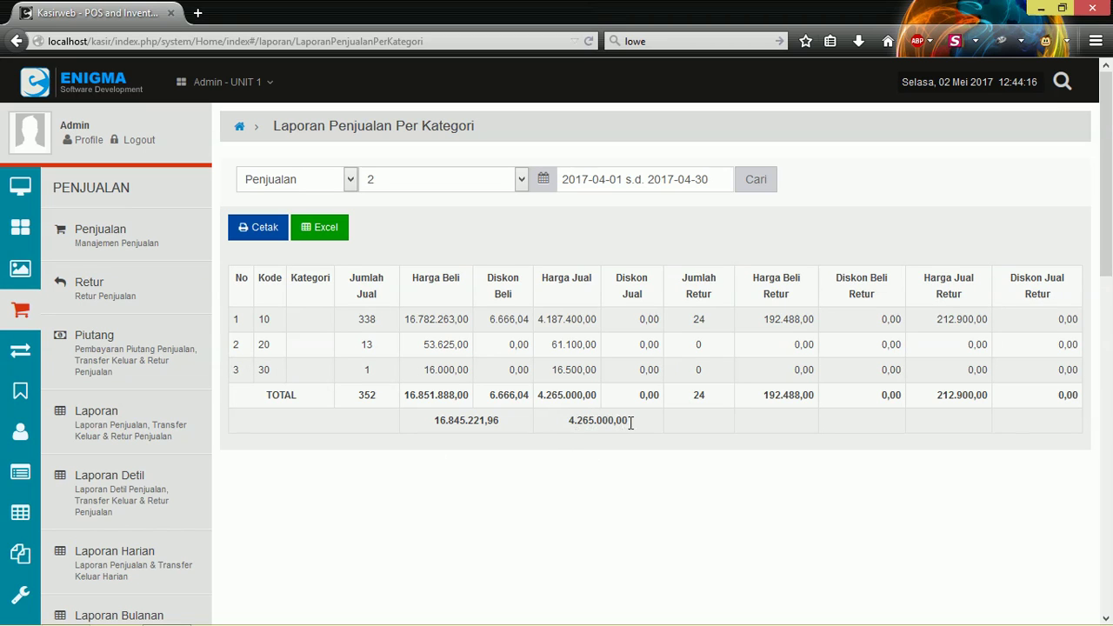
click(442, 180)
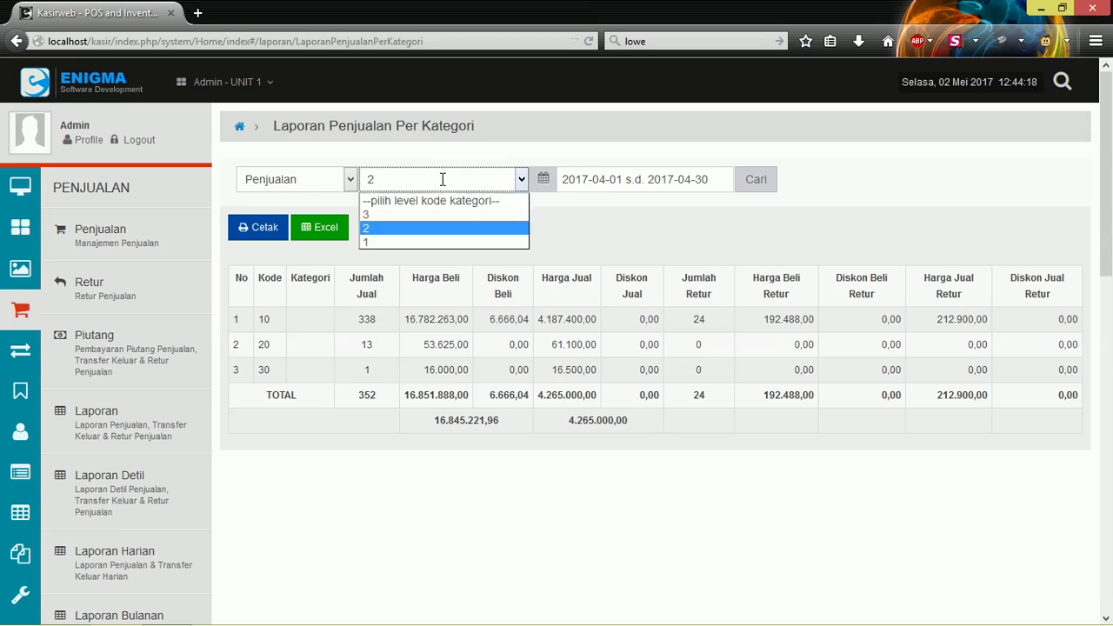
click(392, 214)
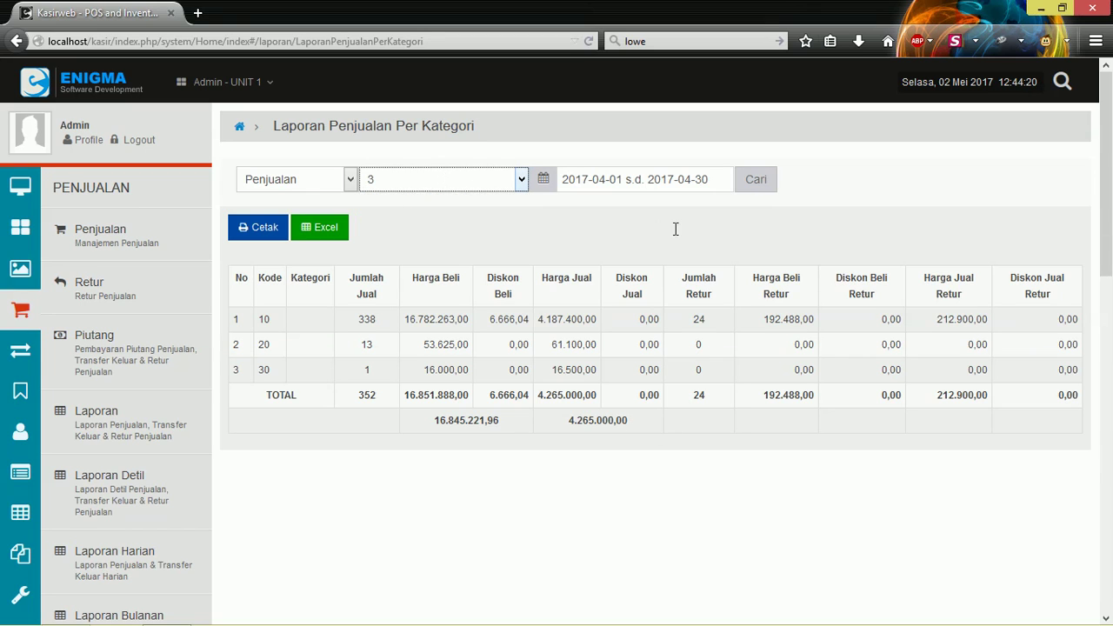
click(443, 180)
Run the report at category level 1, then rerun it at level 3.
click(376, 240)
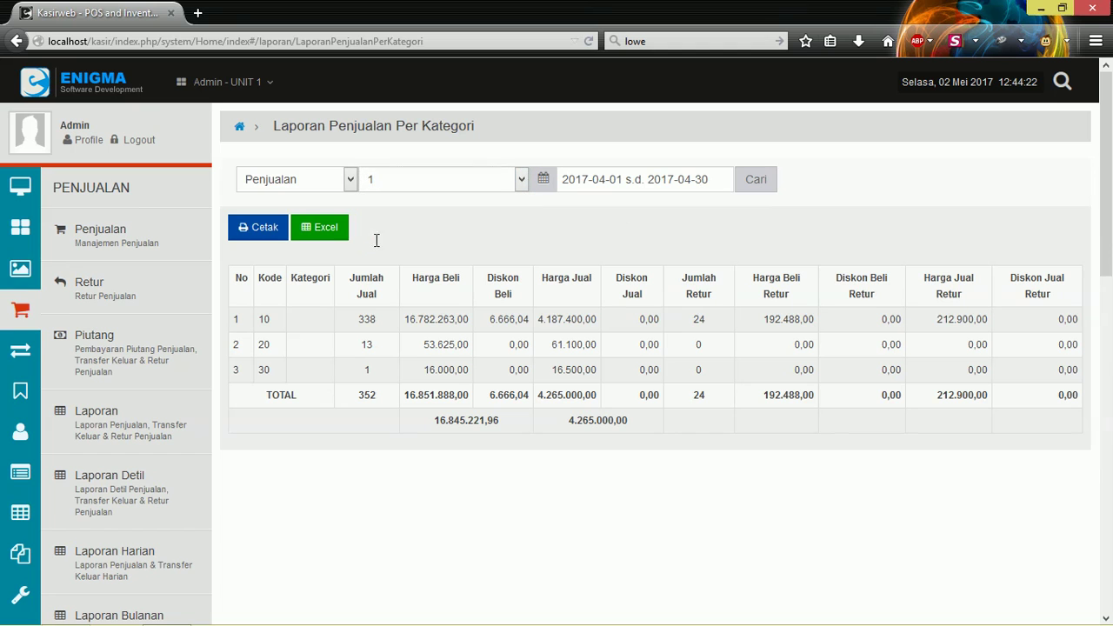
click(744, 183)
click(409, 181)
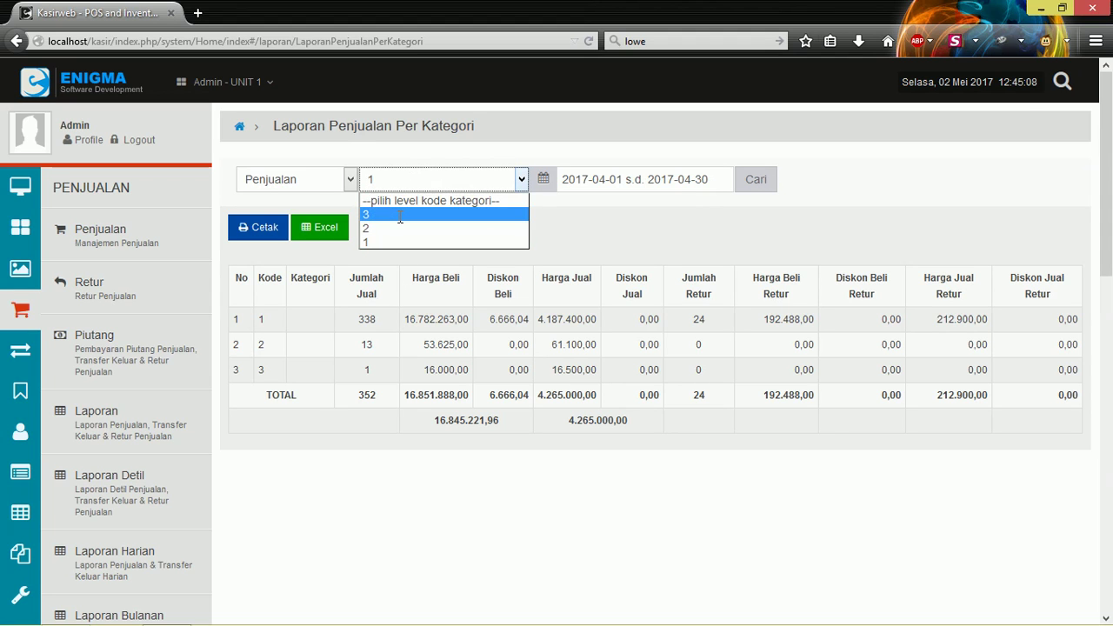
click(400, 215)
click(772, 191)
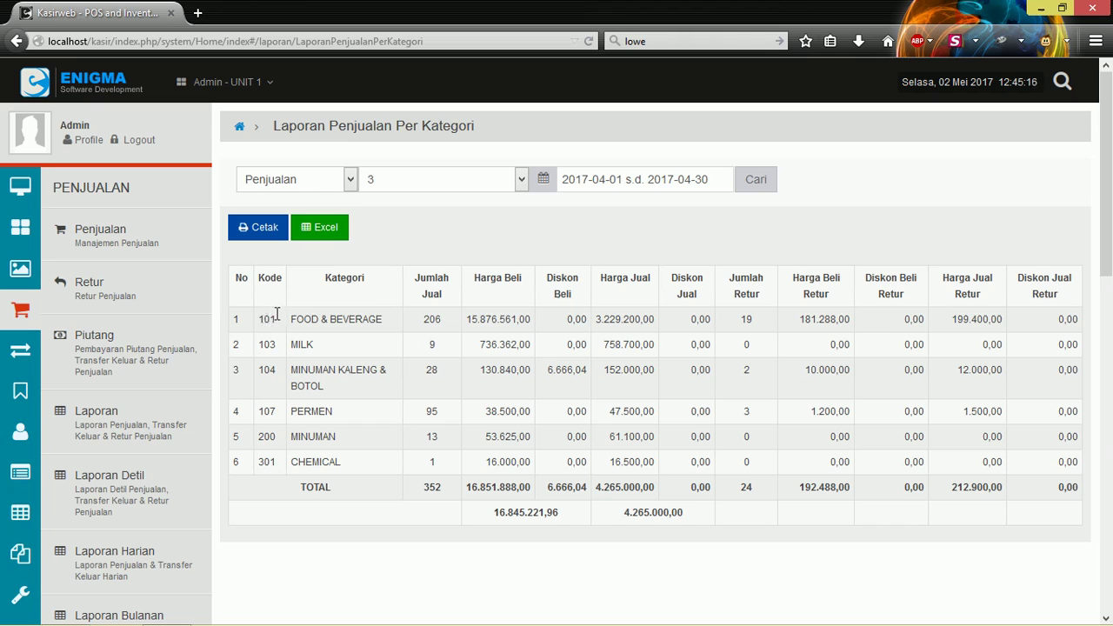
Rerun the per-category report at category level 2.
click(401, 183)
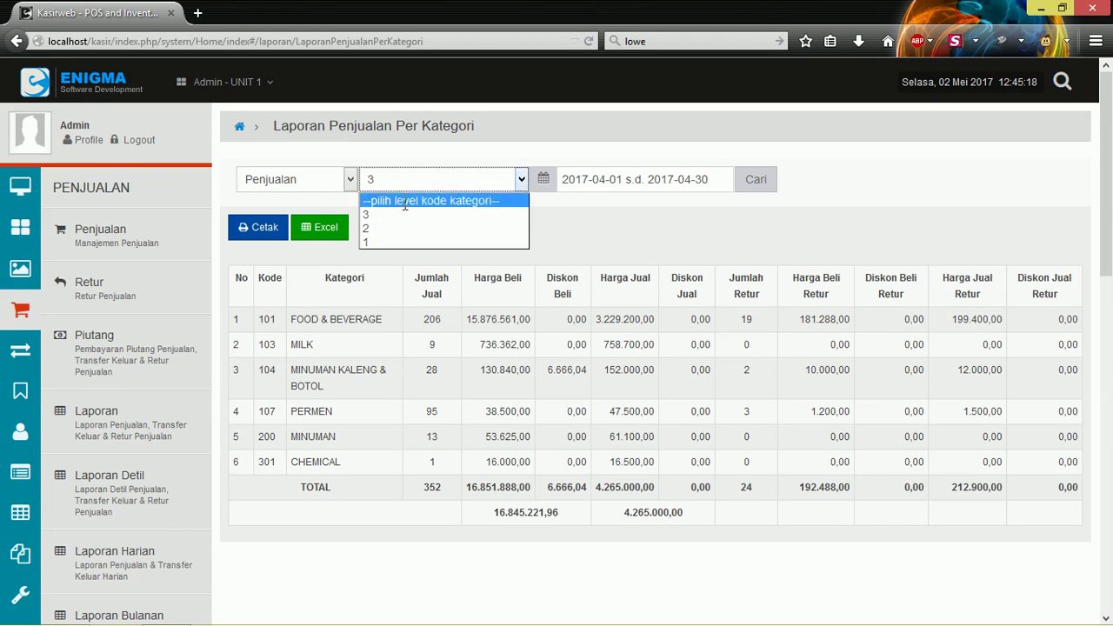
click(394, 224)
click(755, 179)
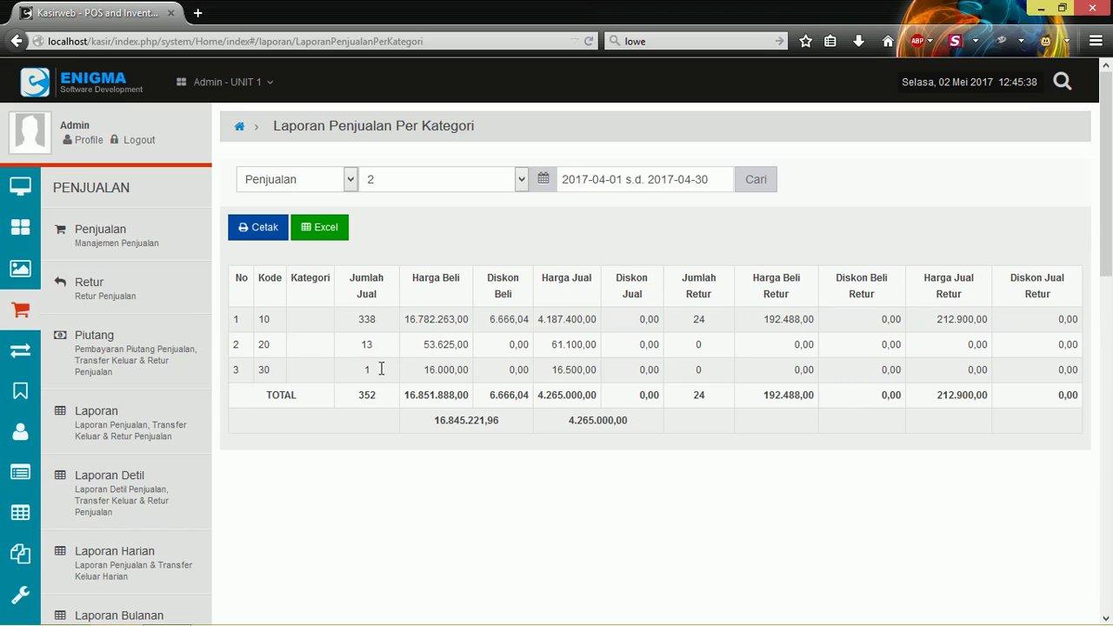
Regroup the report at category level 1, giving category codes 1, 2 and 3.
click(429, 174)
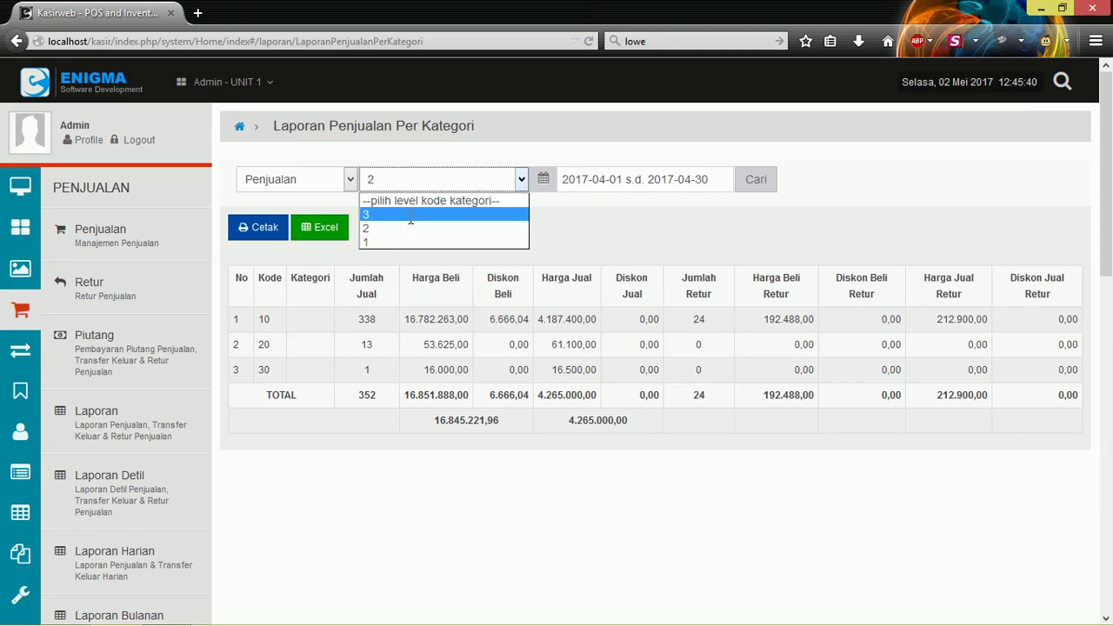
click(394, 238)
click(755, 179)
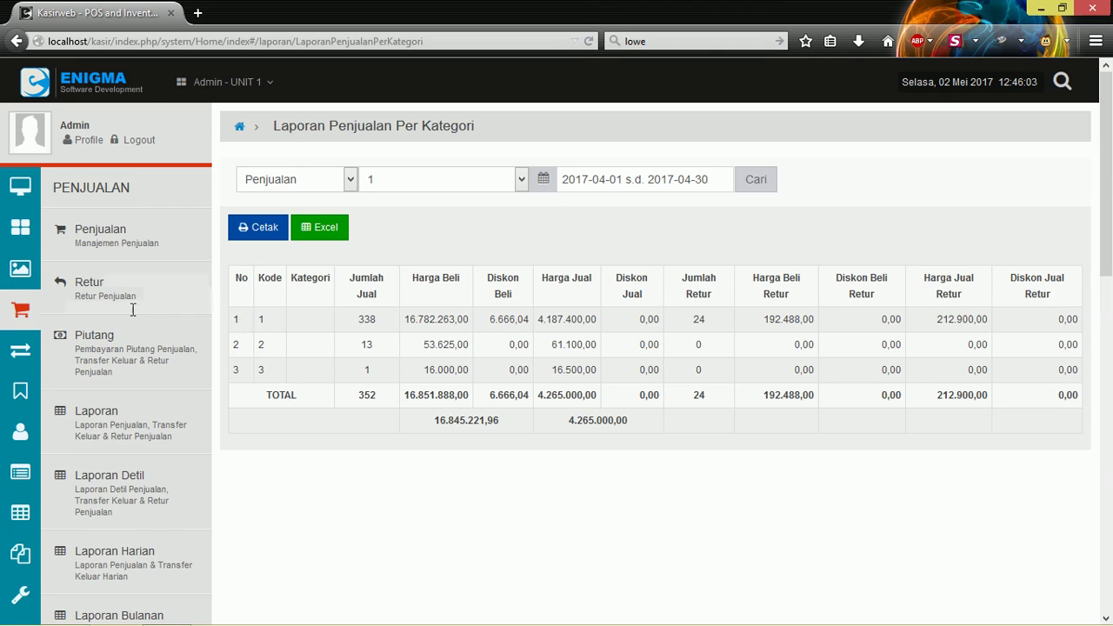
Open the Laporan Kategori Detil report and run it for today.
scroll(133, 306, down, 3)
scroll(133, 306, down, 2)
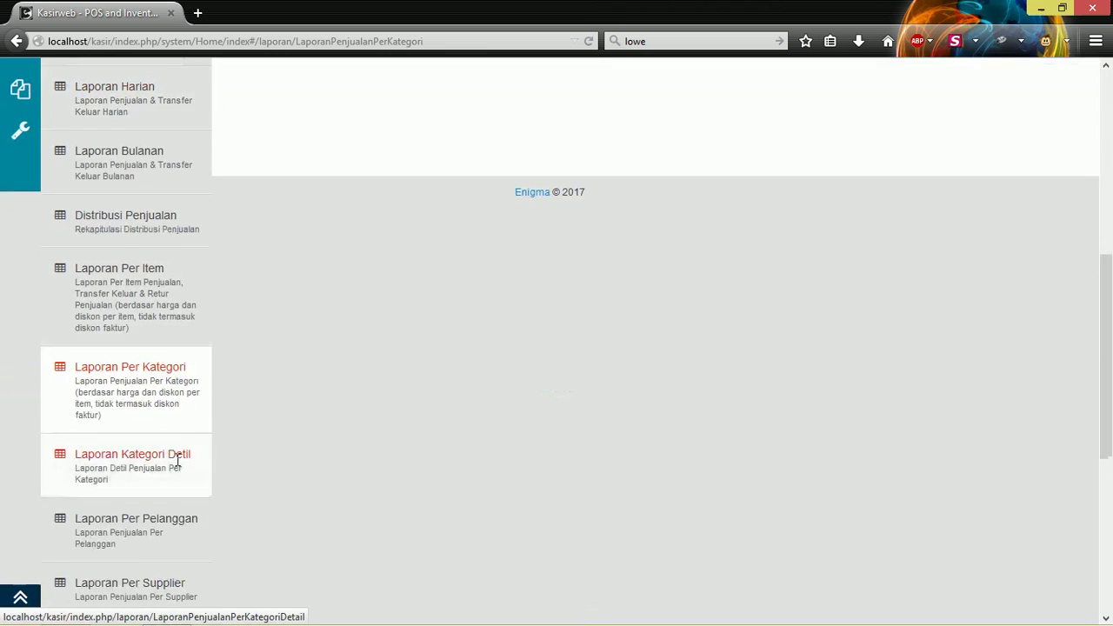
click(144, 455)
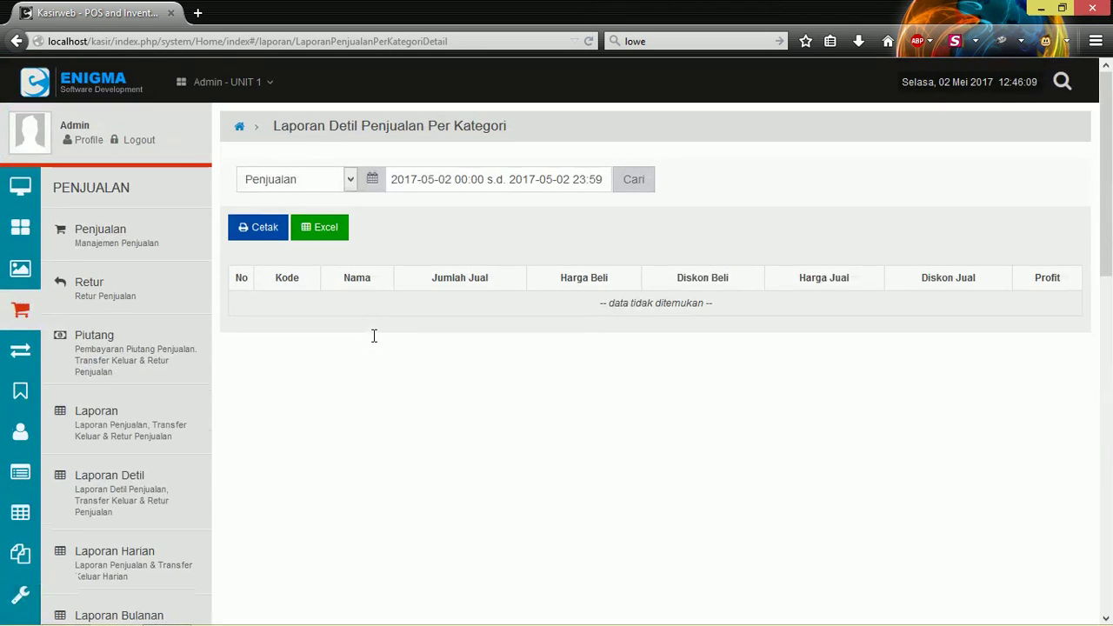
click(544, 178)
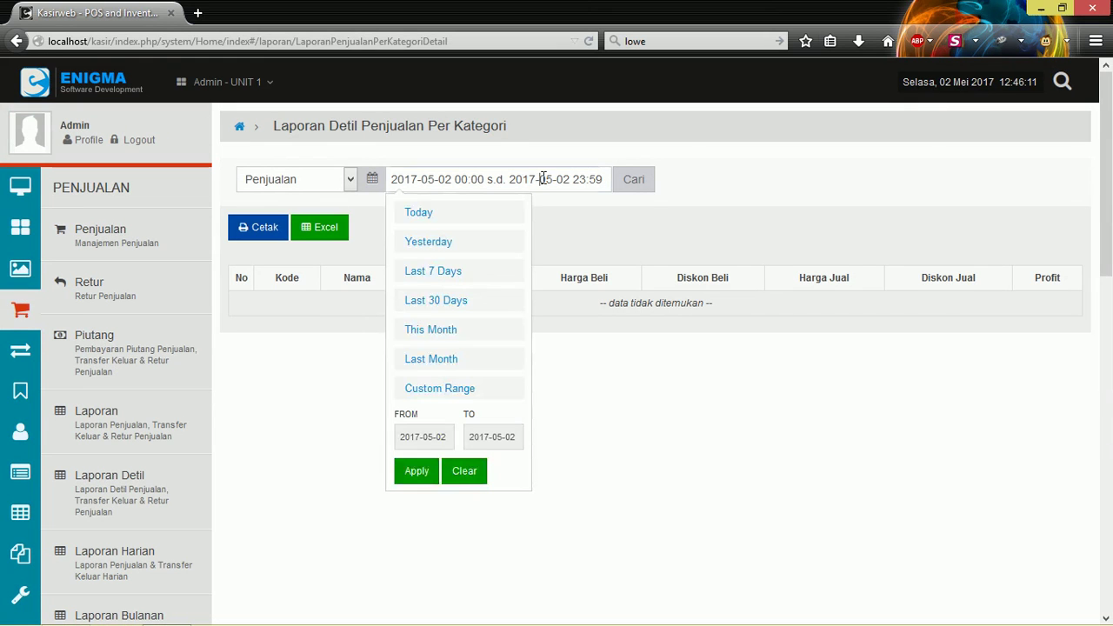
click(453, 359)
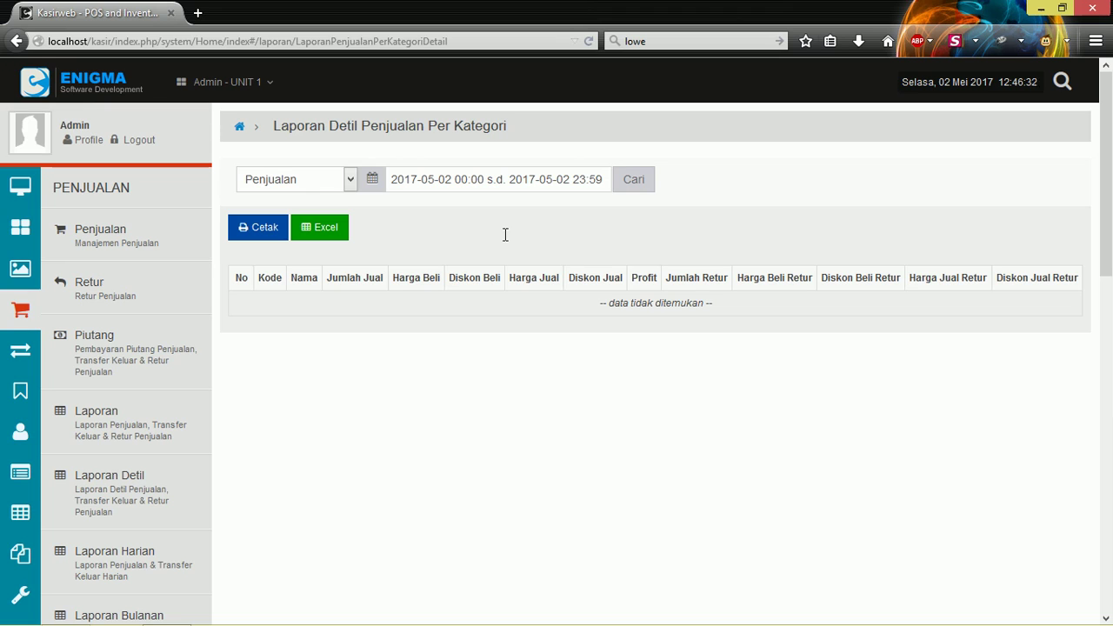
Rerun the detailed report for Last Month (April 2017) and scroll through the itemised products.
click(489, 179)
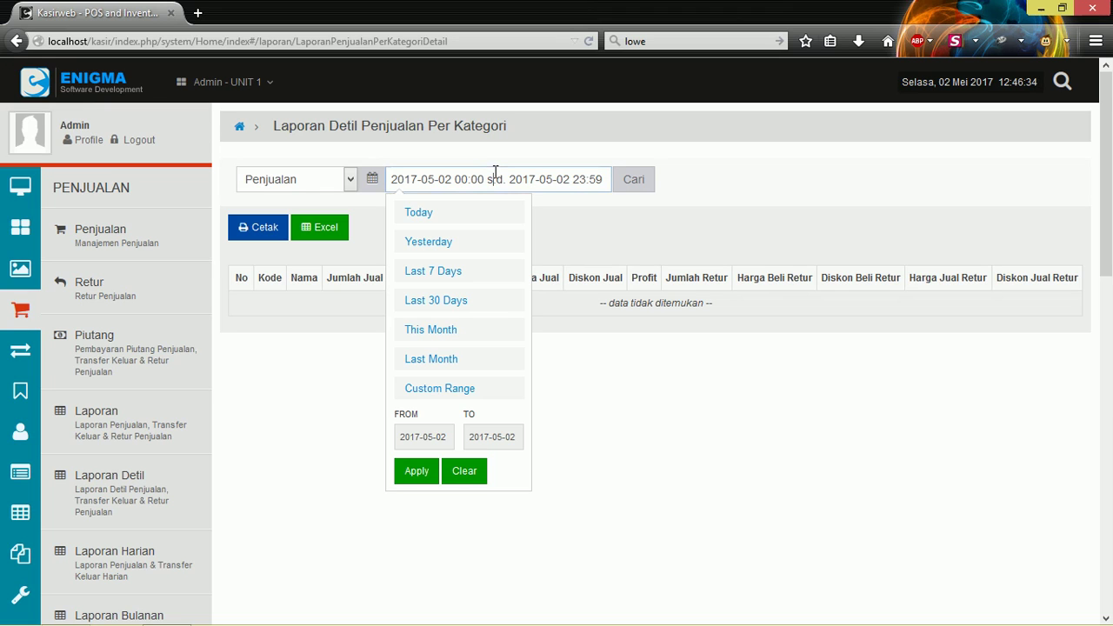
click(446, 358)
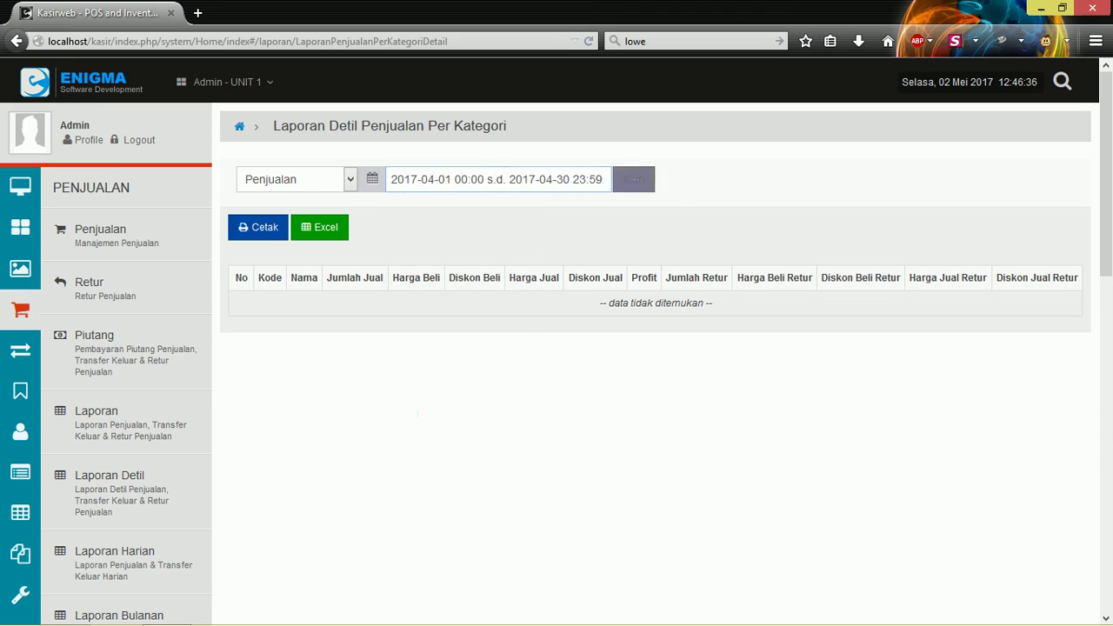
click(634, 179)
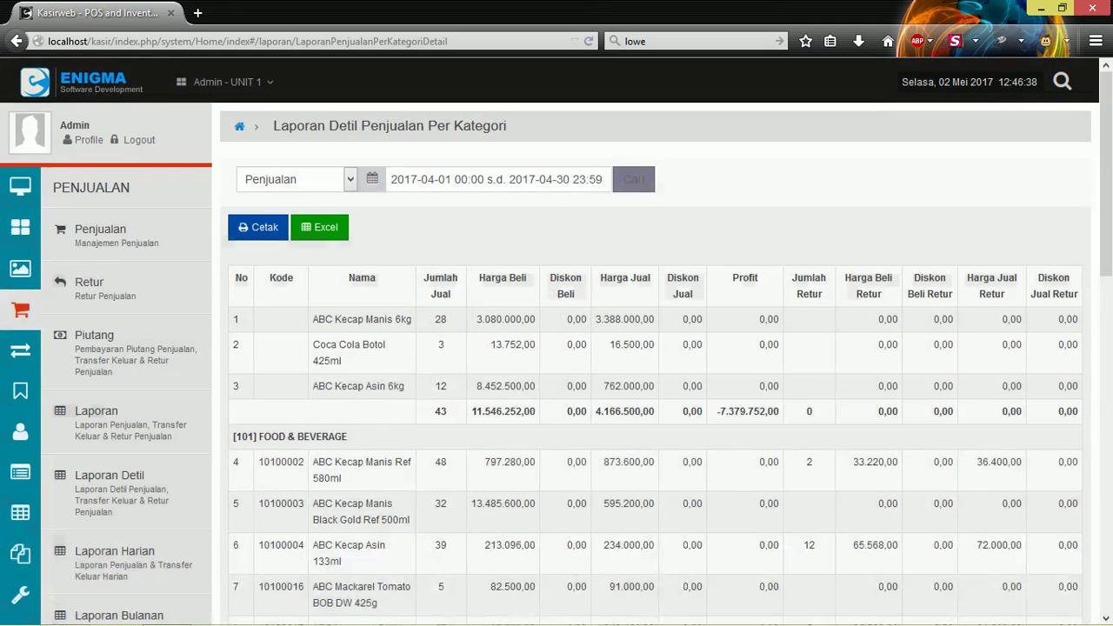
scroll(696, 218, down, 1)
scroll(698, 215, down, 1)
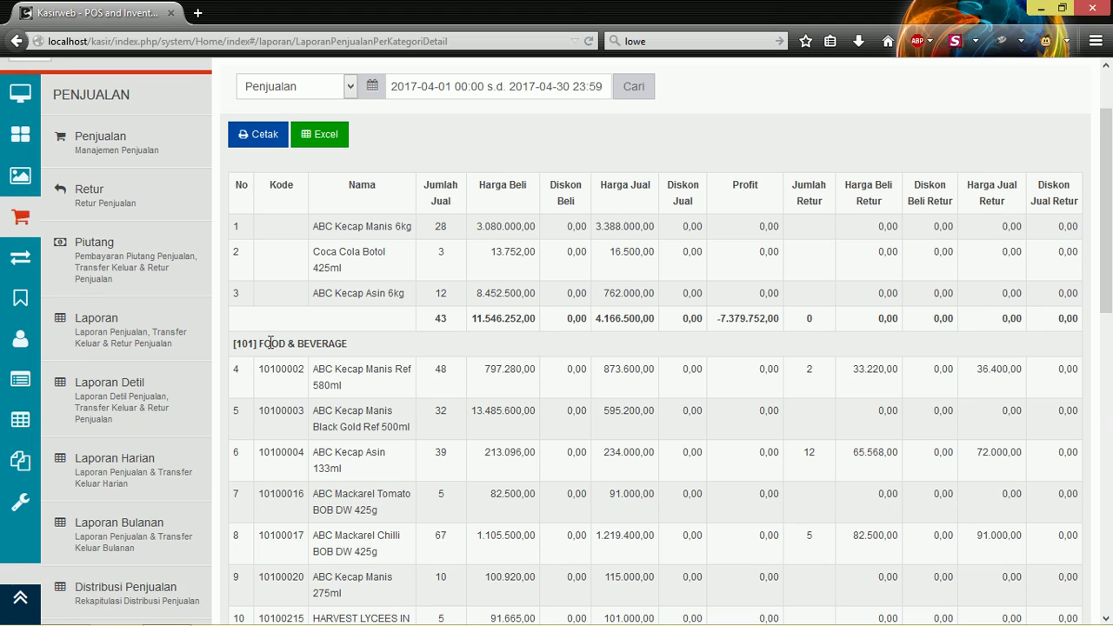
scroll(336, 346, down, 2)
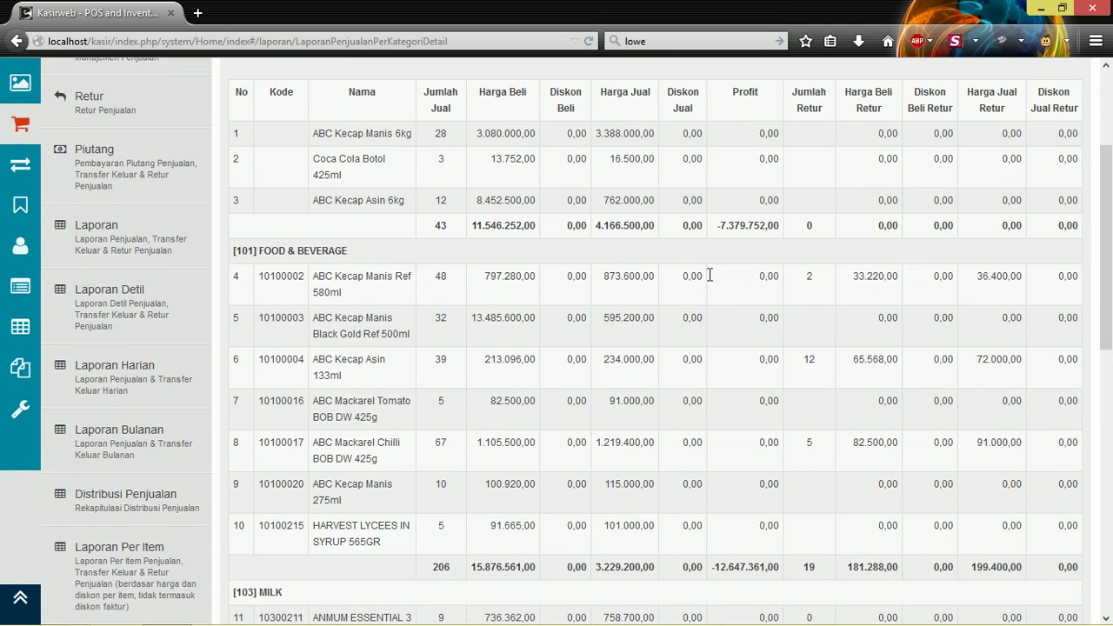
scroll(362, 306, down, 2)
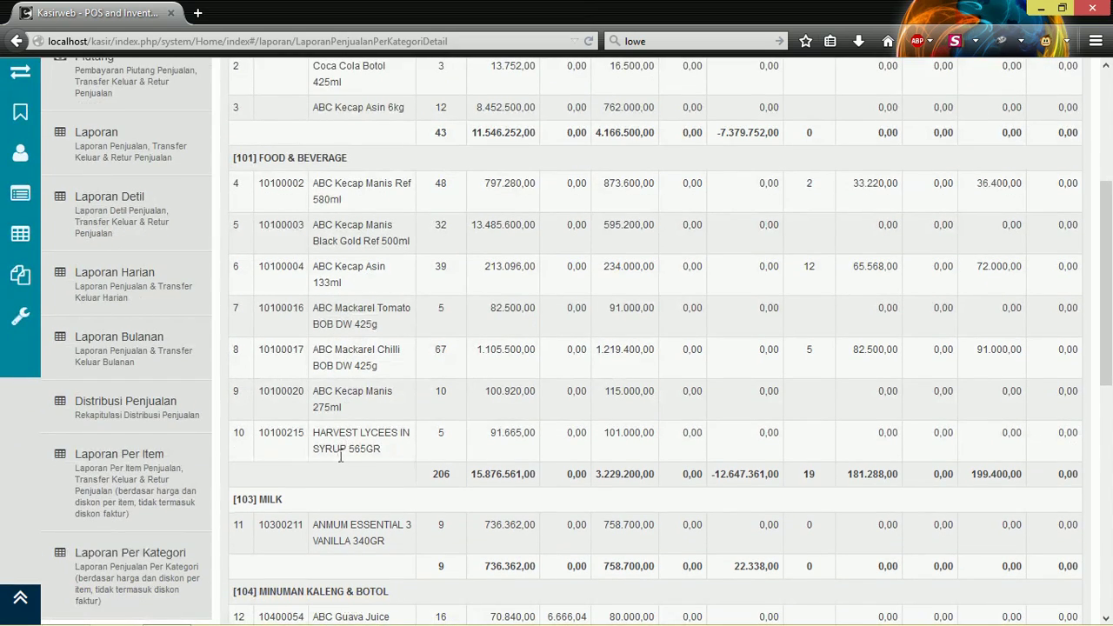
scroll(341, 456, down, 4)
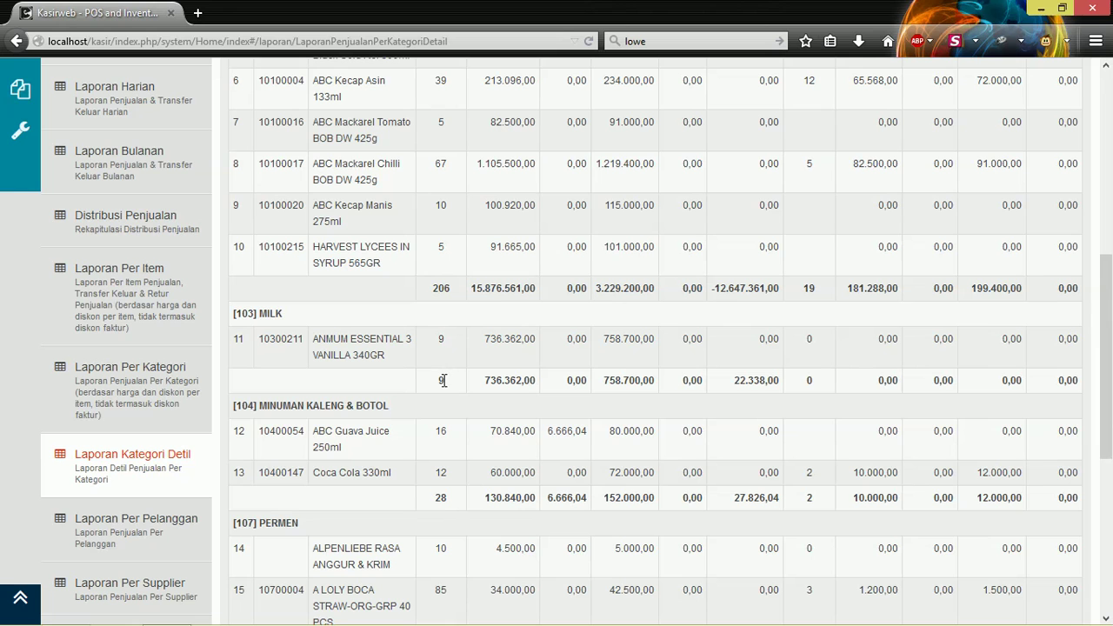
scroll(448, 380, down, 3)
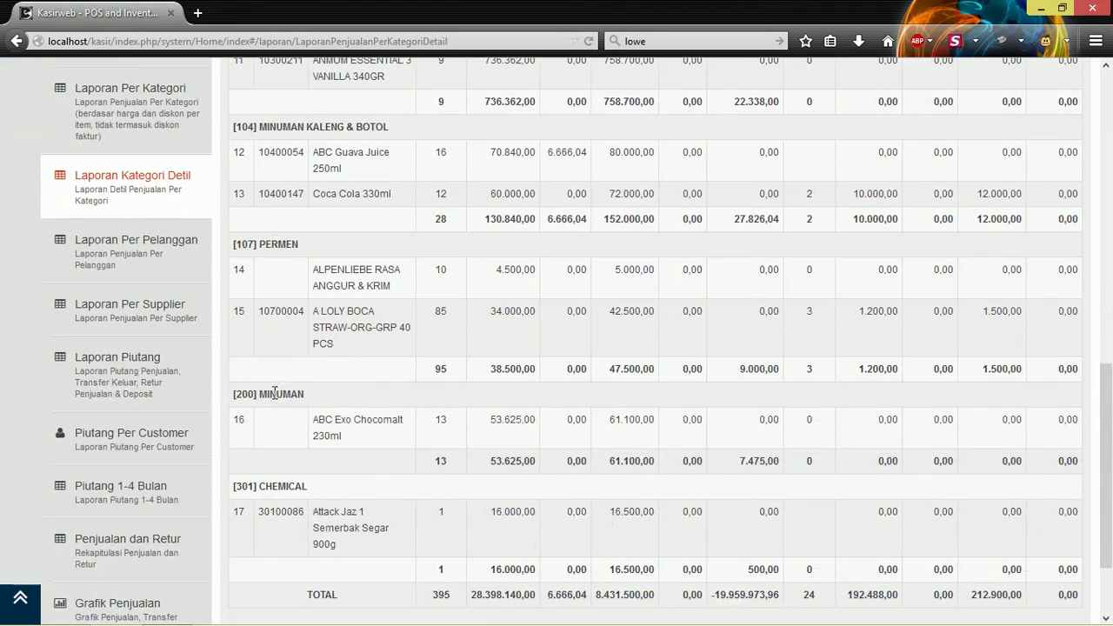
scroll(275, 393, down, 2)
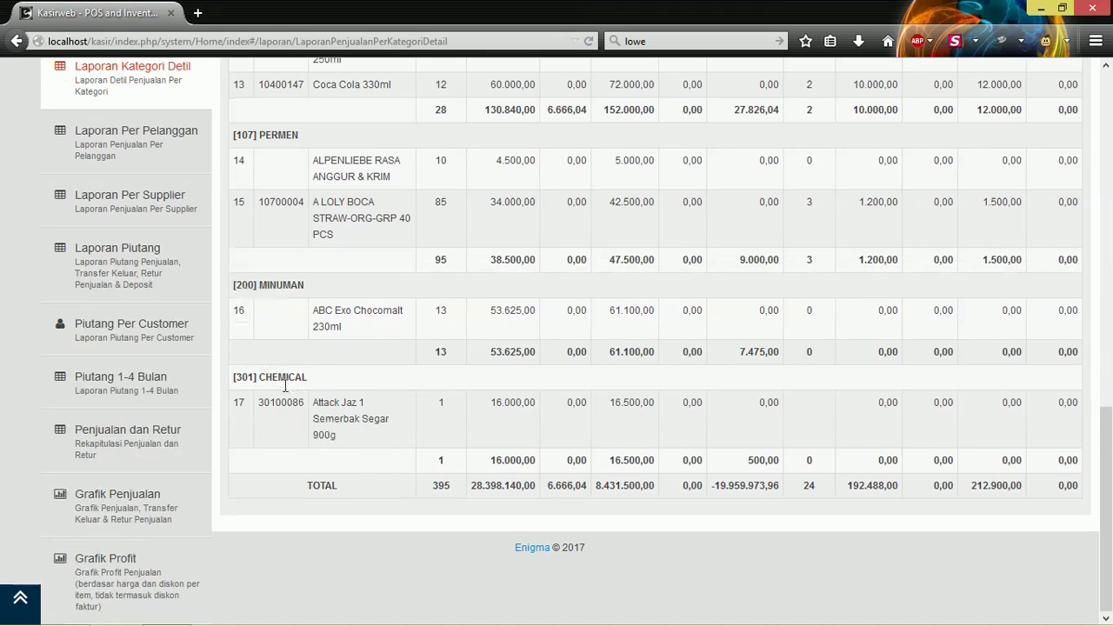
scroll(537, 360, up, 15)
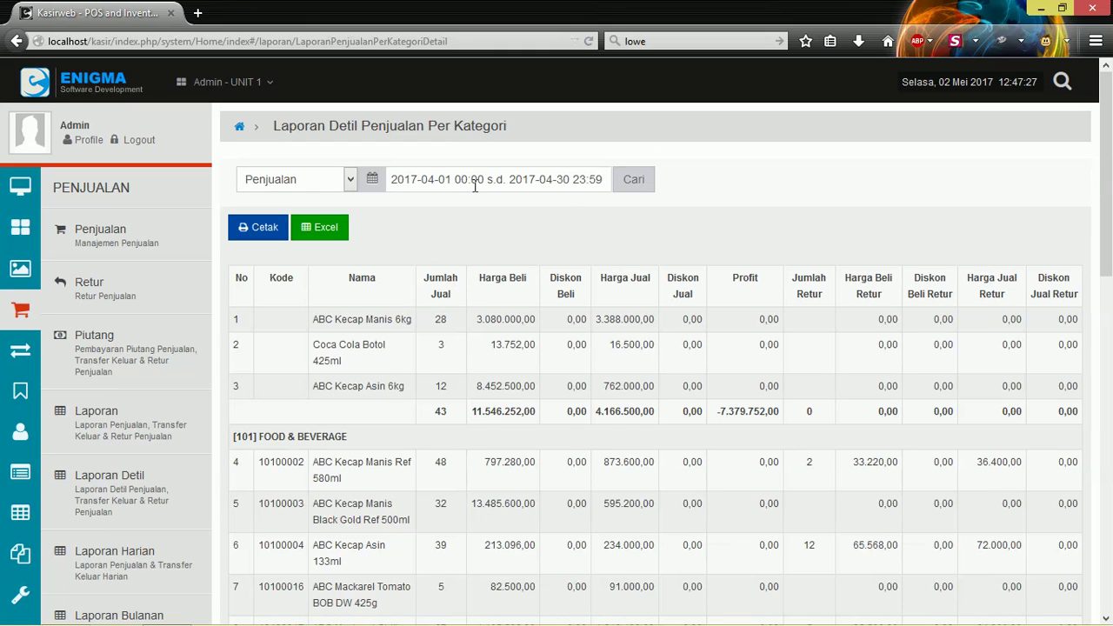
Switch the detailed report to Last 30 Days (2017-04-03 to 2017-05-02) and review its rows.
click(426, 179)
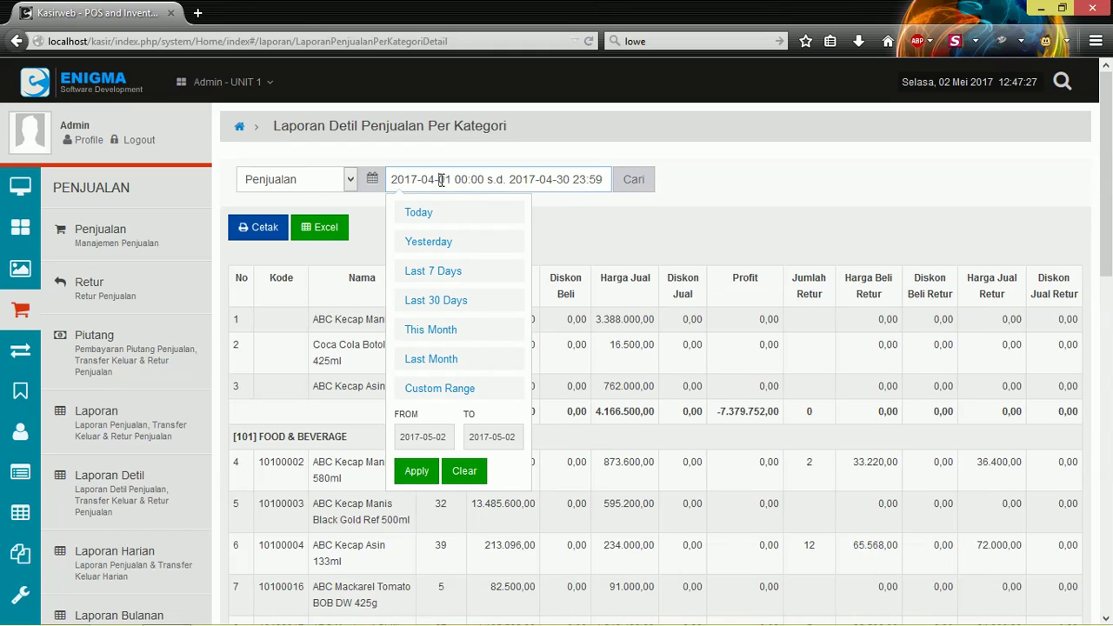
click(436, 300)
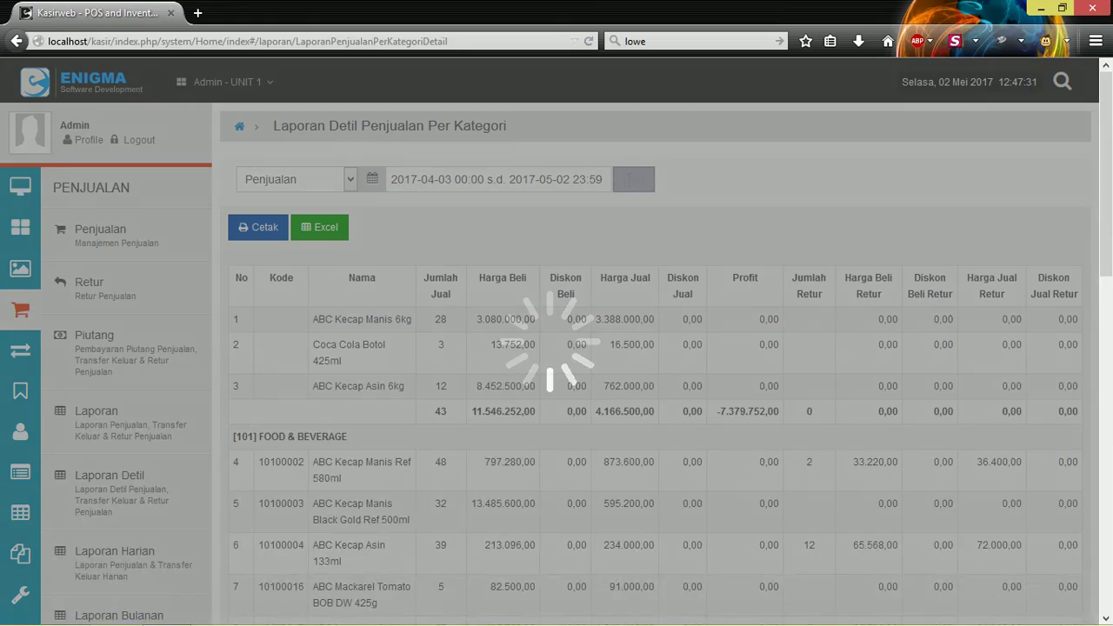
scroll(400, 257, down, 3)
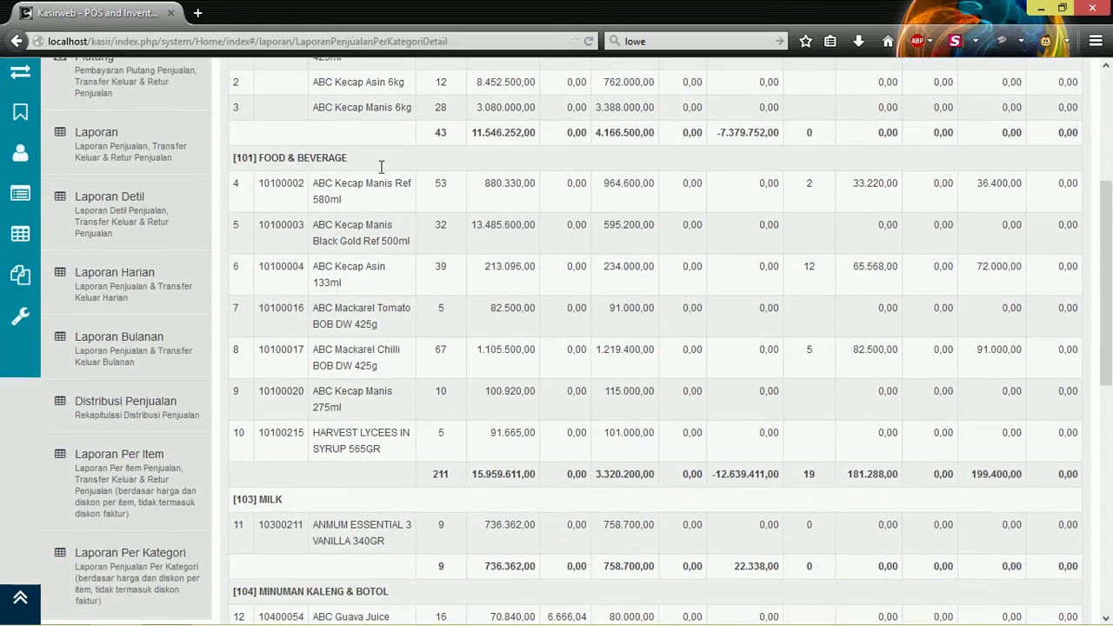
scroll(360, 193, down, 3)
scroll(293, 309, down, 3)
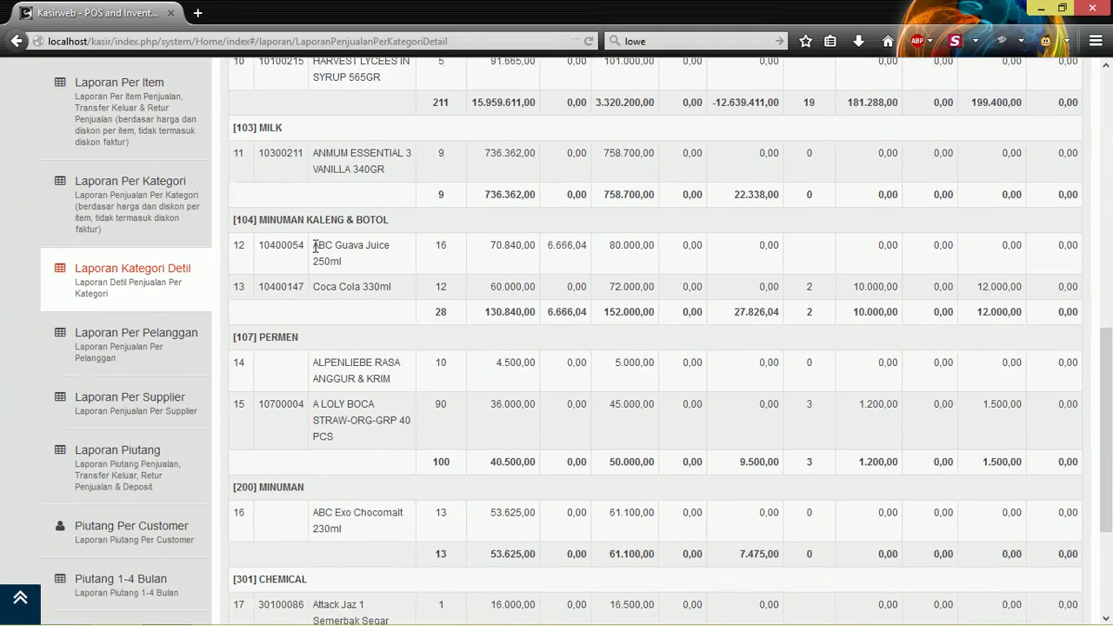
scroll(319, 244, down, 3)
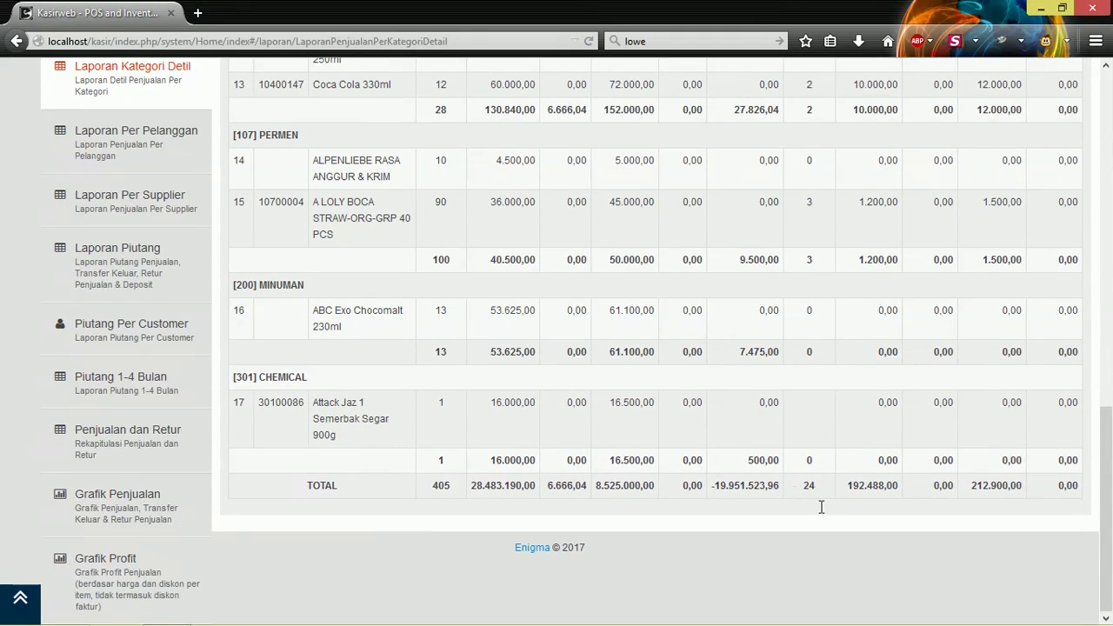
scroll(819, 500, up, 15)
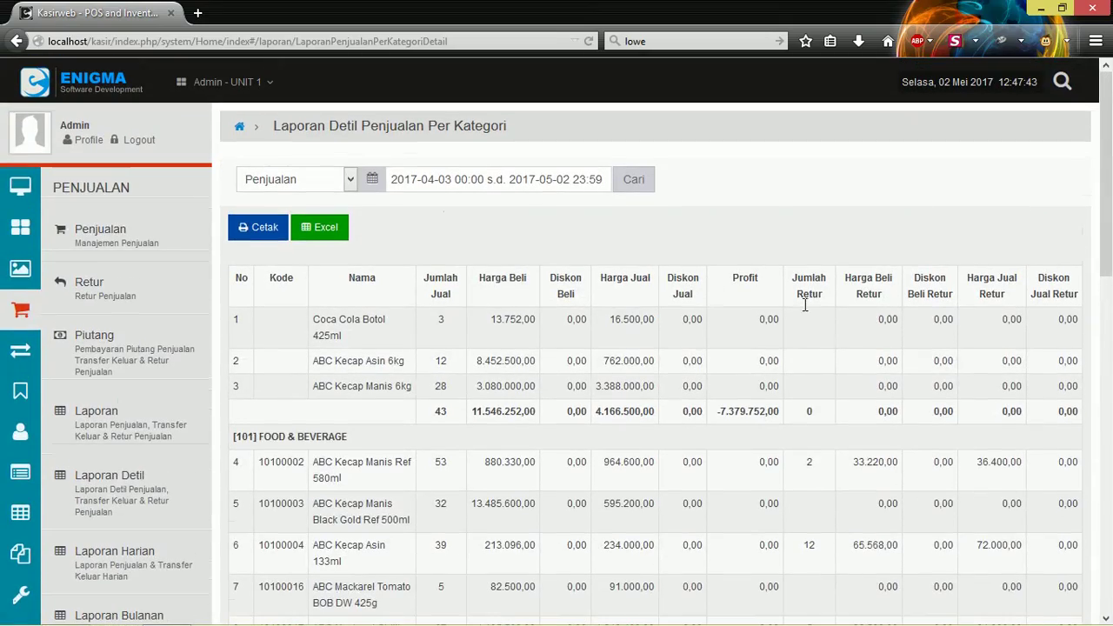
scroll(128, 328, down, 6)
scroll(128, 328, down, 3)
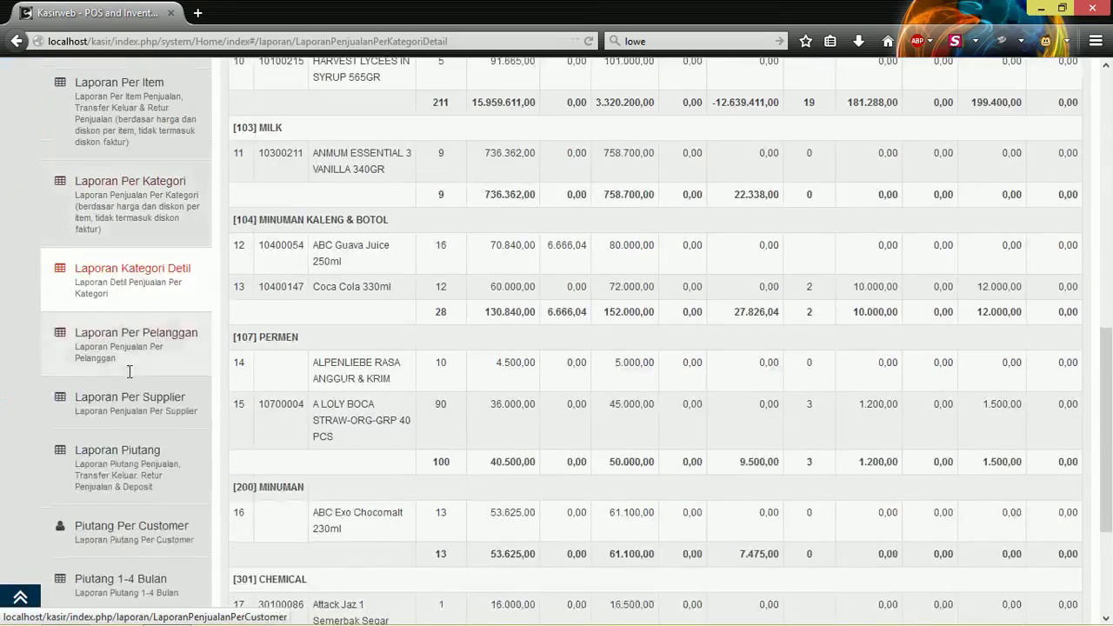
Open the per-customer sales report and load it for Last Month, 2017-04-01 to 2017-04-30.
click(139, 341)
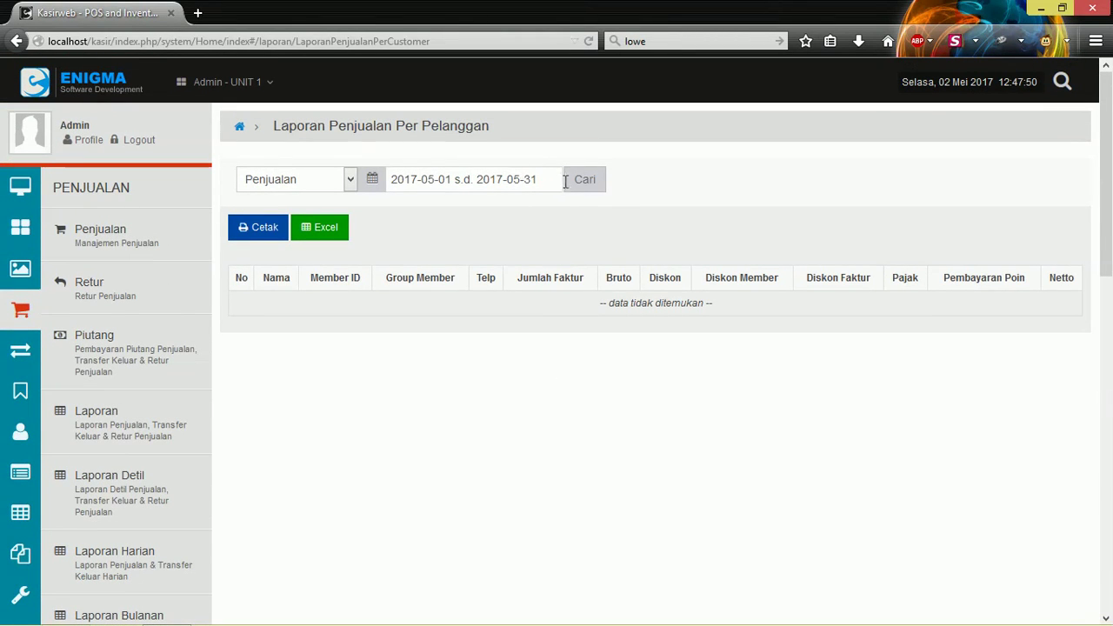
click(478, 179)
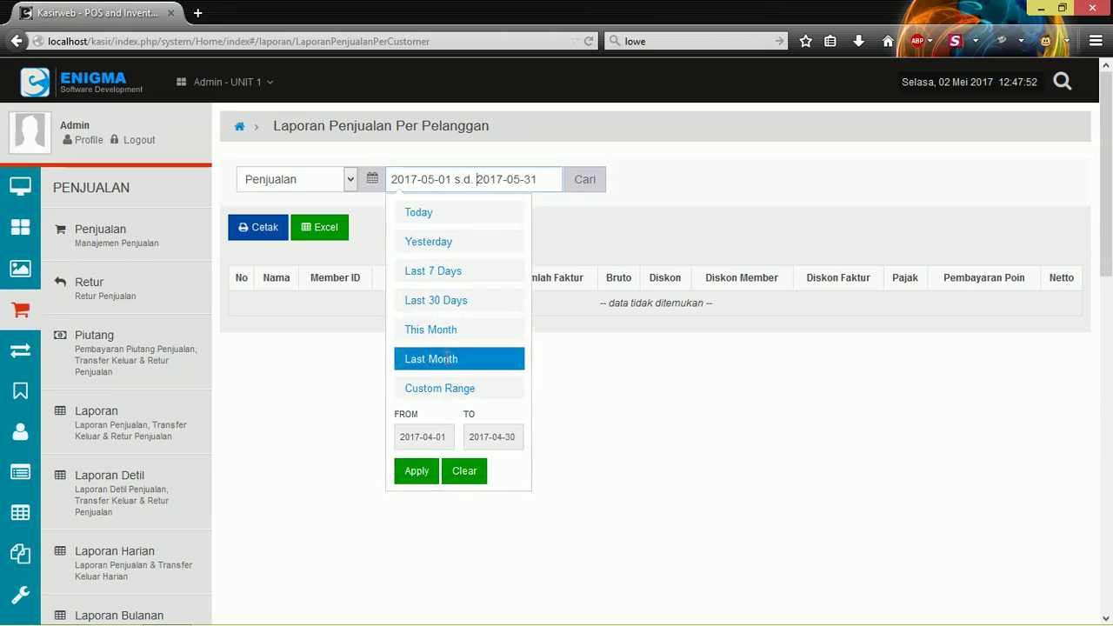
click(446, 359)
click(472, 179)
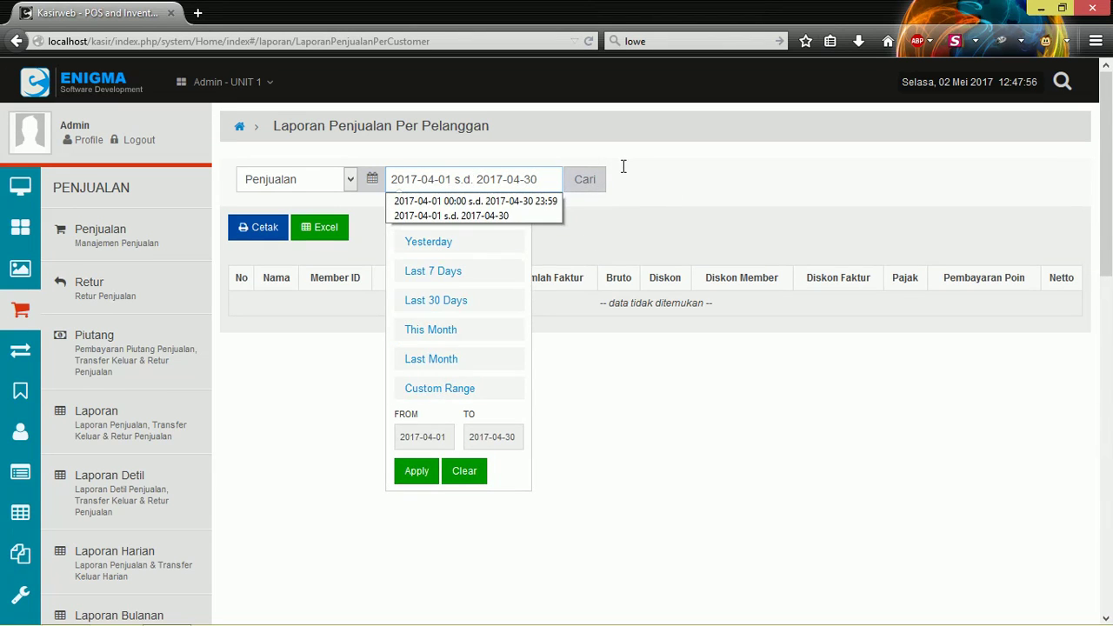
click(585, 182)
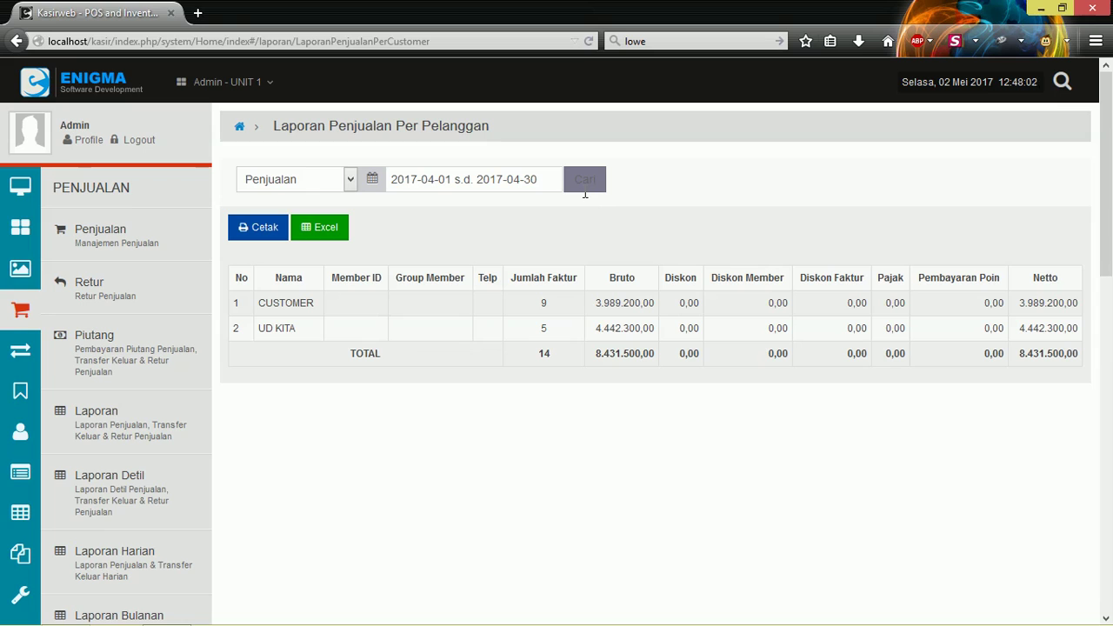
Reselect Last Month as the per-customer report's date range.
click(527, 179)
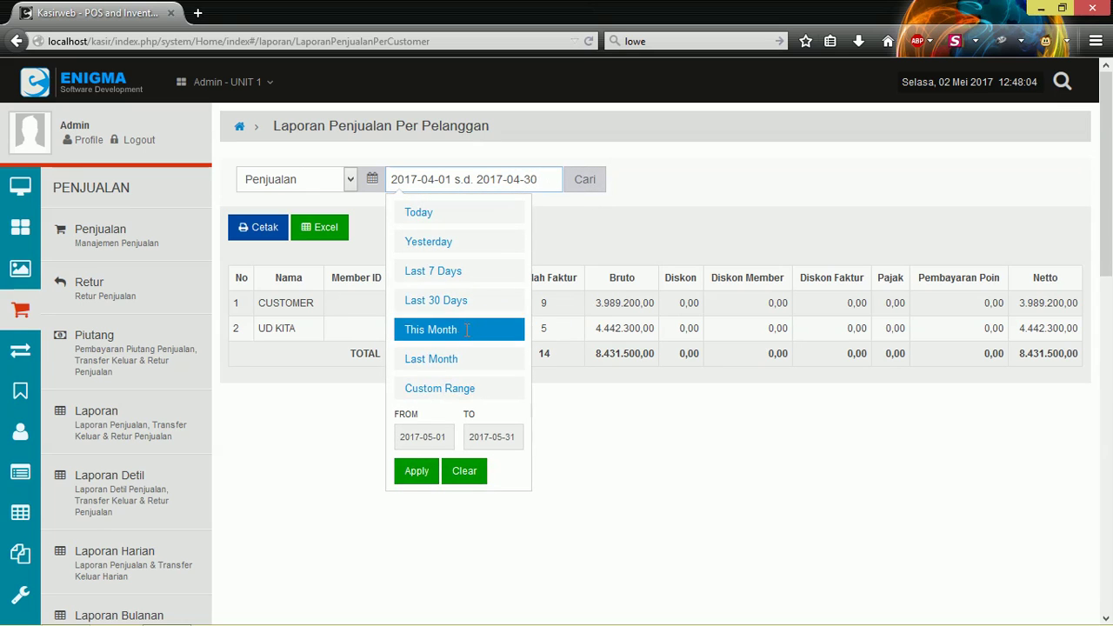
click(441, 354)
click(492, 220)
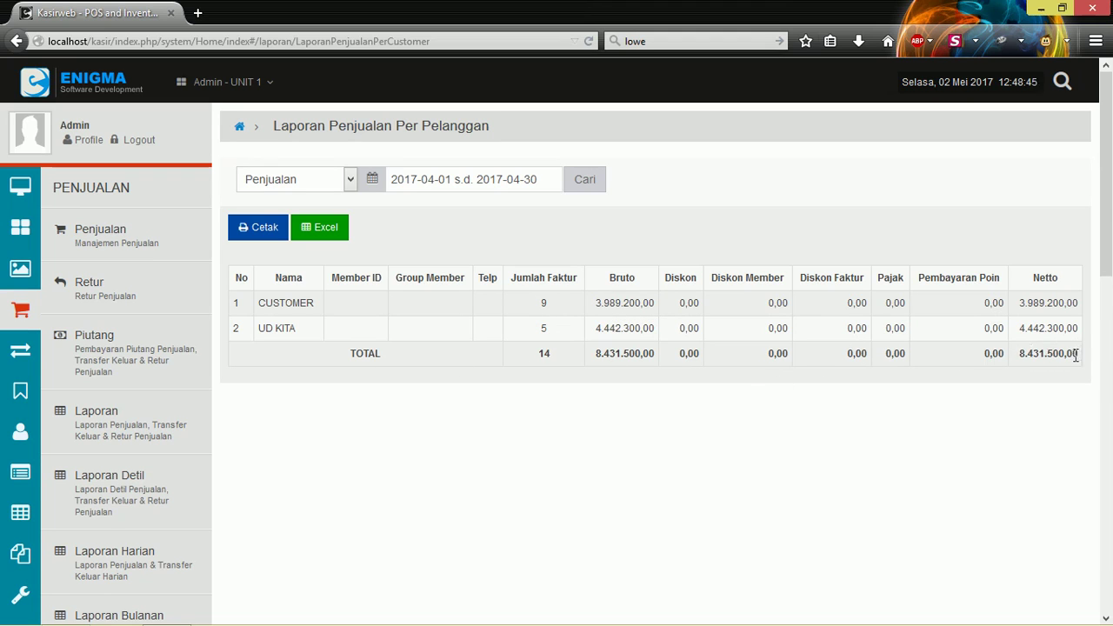
Rerun the per-customer report for the Last 7 Days.
click(497, 176)
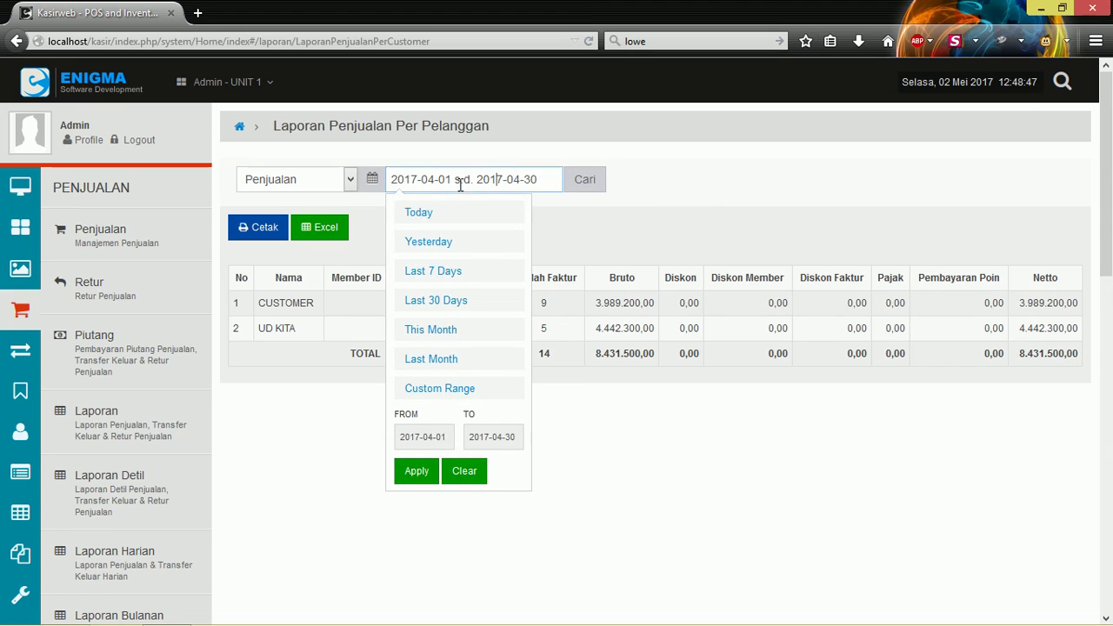
click(444, 270)
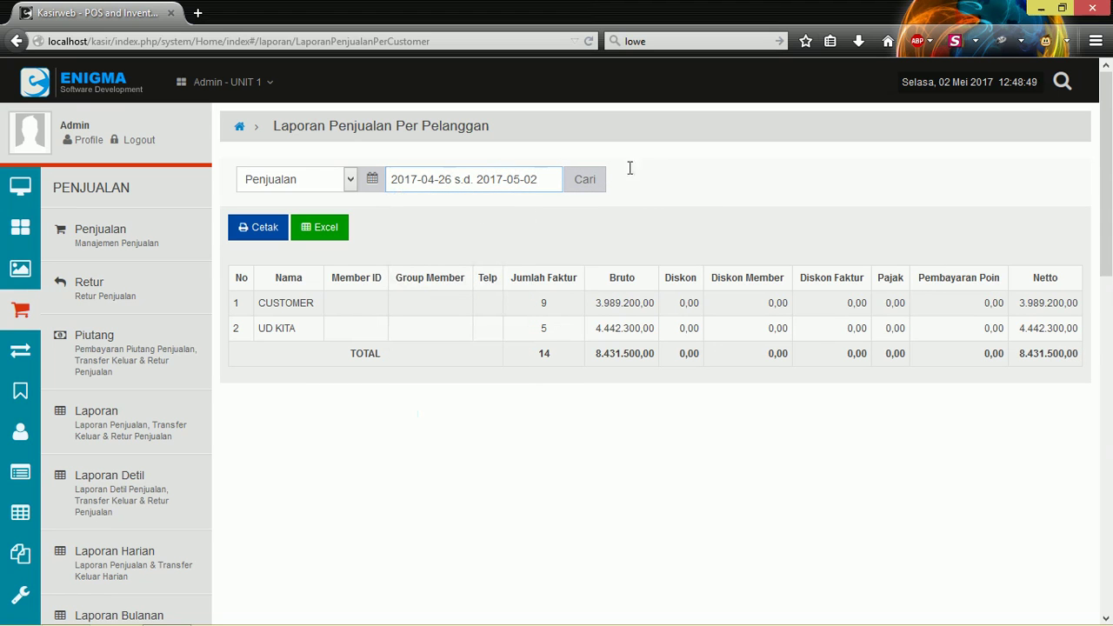
click(606, 180)
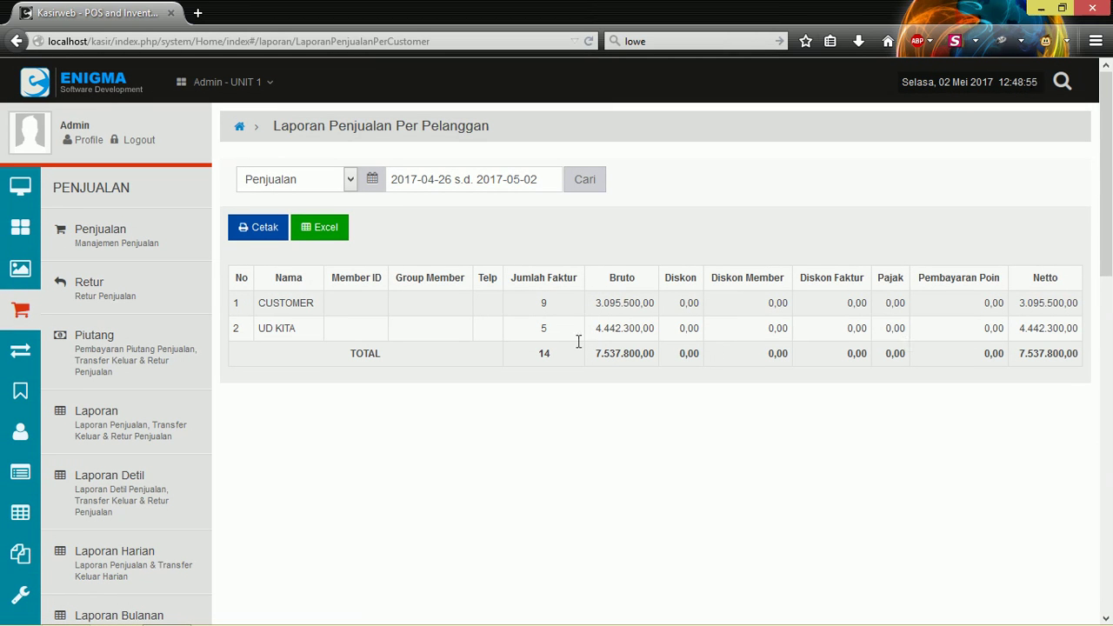
Rerun the per-customer report for Today only, 2017-05-02.
click(435, 179)
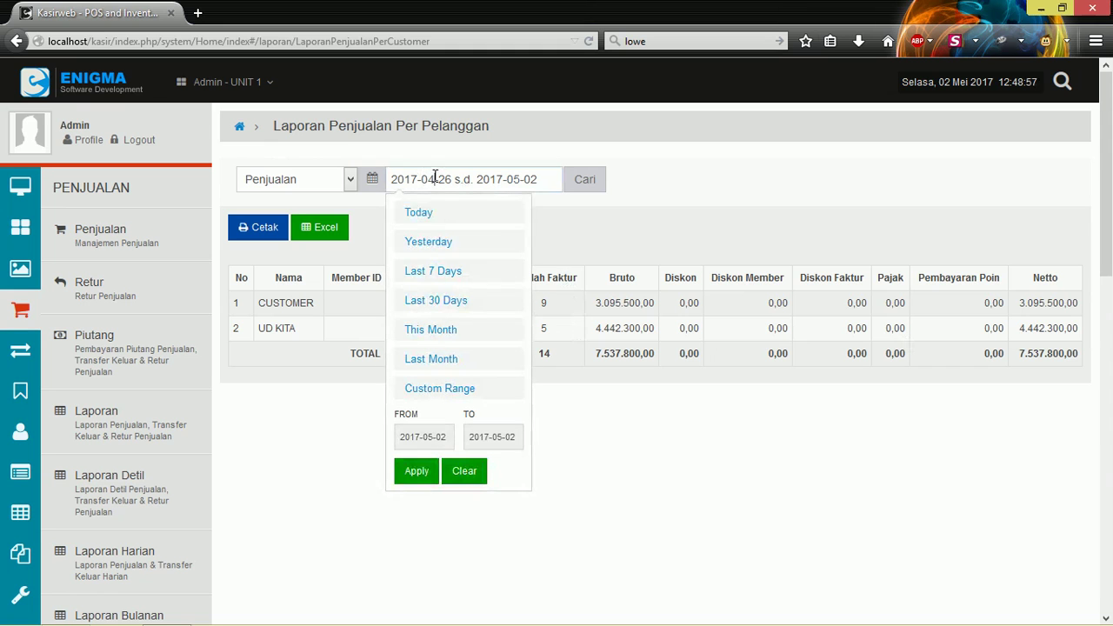
click(417, 212)
click(588, 170)
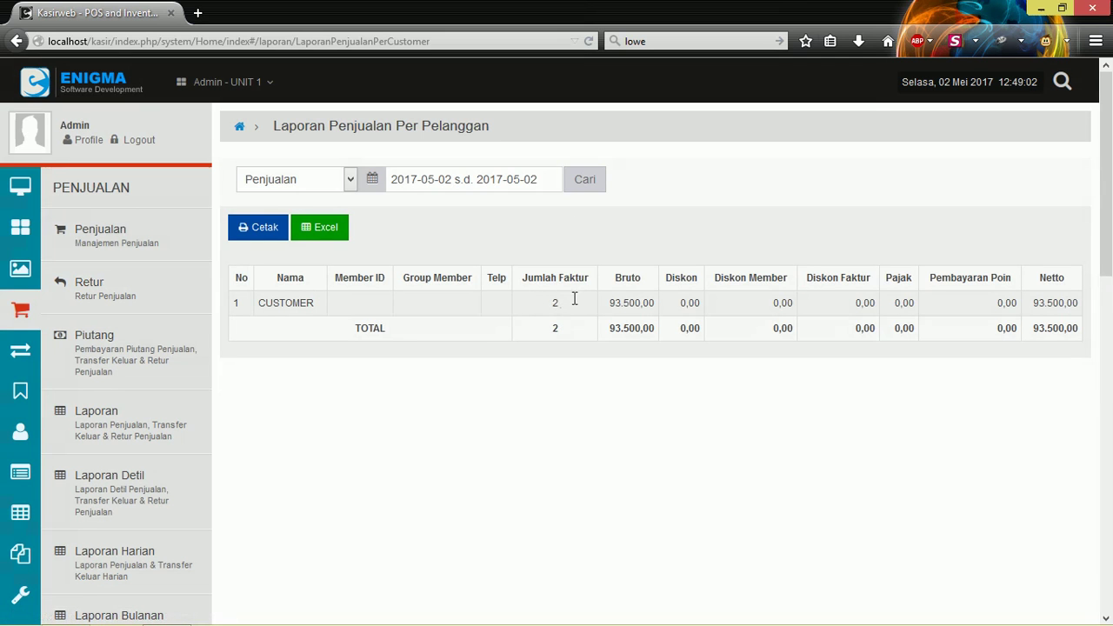
scroll(87, 296, down, 2)
scroll(484, 318, up, 2)
Run the Laporan Per Supplier sales report for Last Month (April 2017).
scroll(293, 301, down, 5)
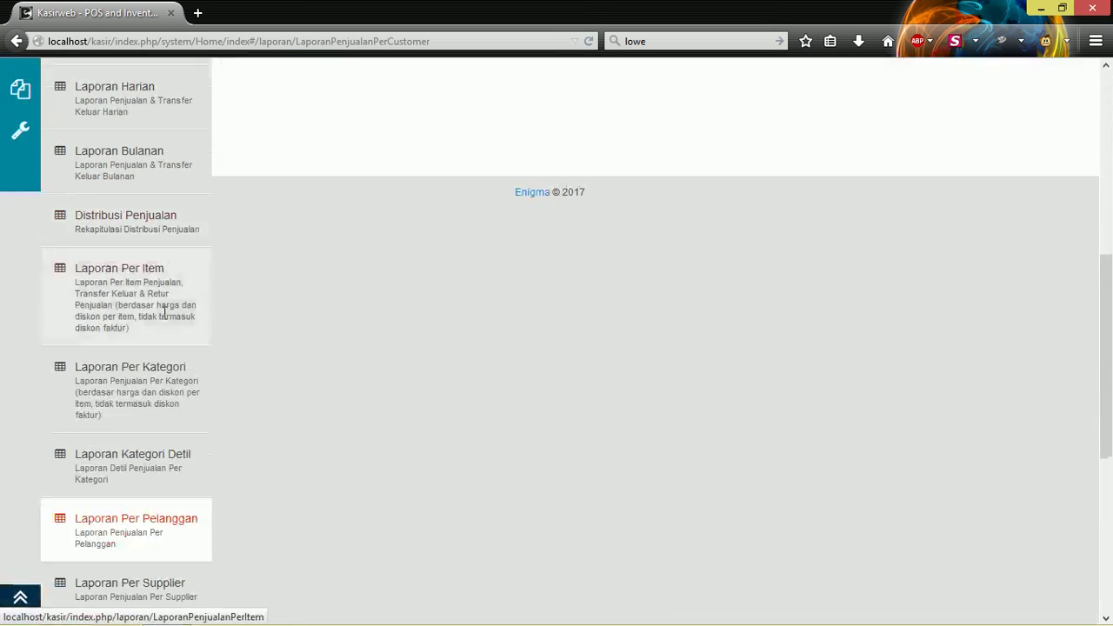
scroll(163, 314, down, 3)
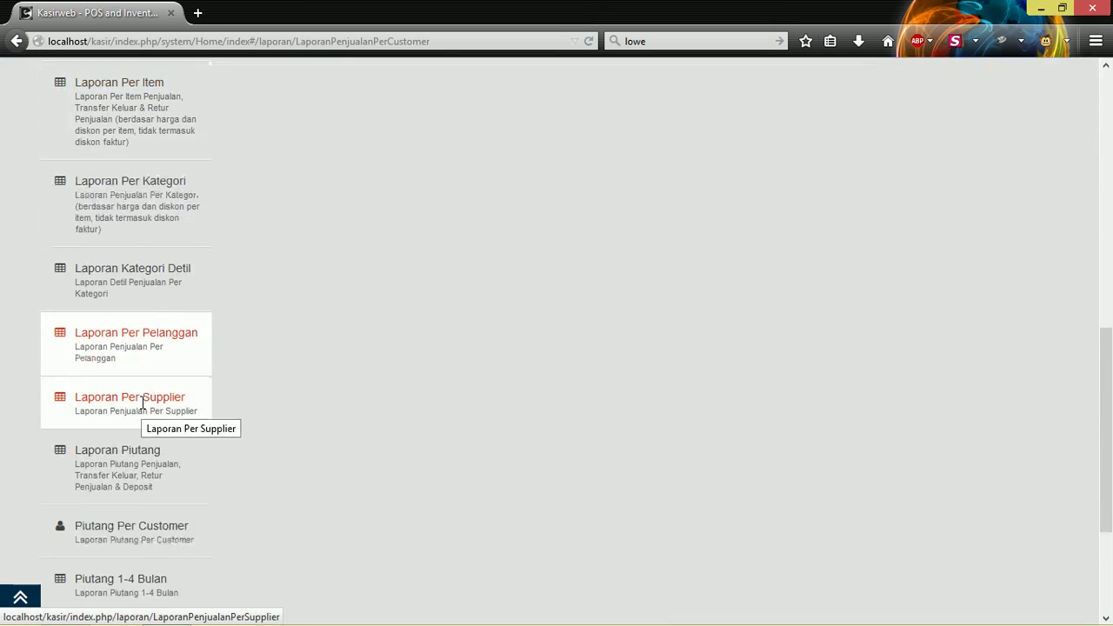
click(142, 401)
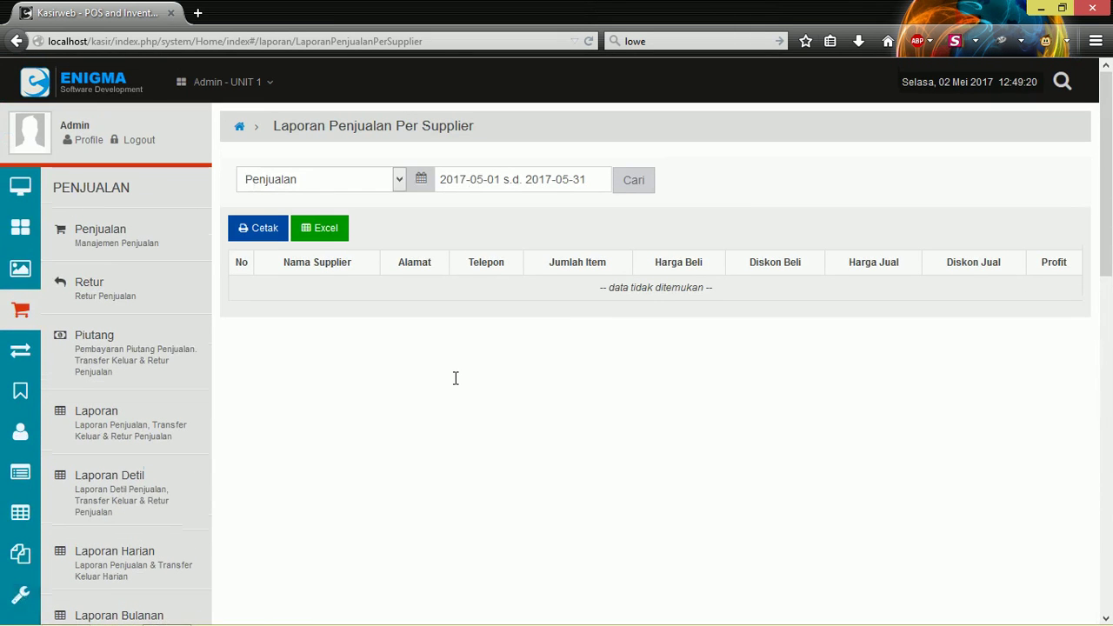
click(546, 180)
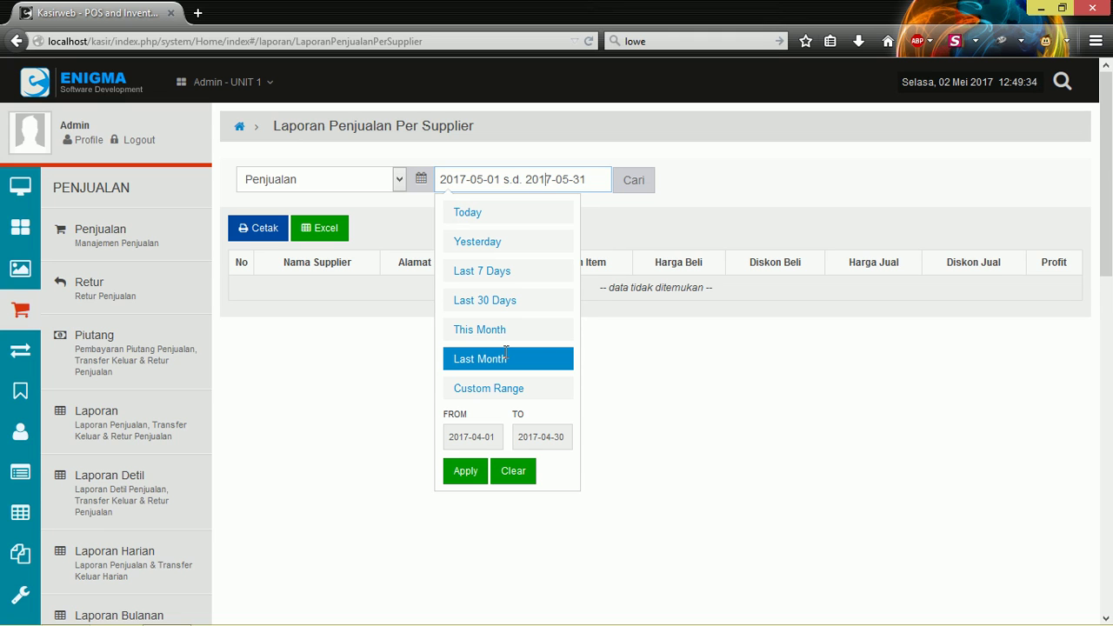
click(490, 356)
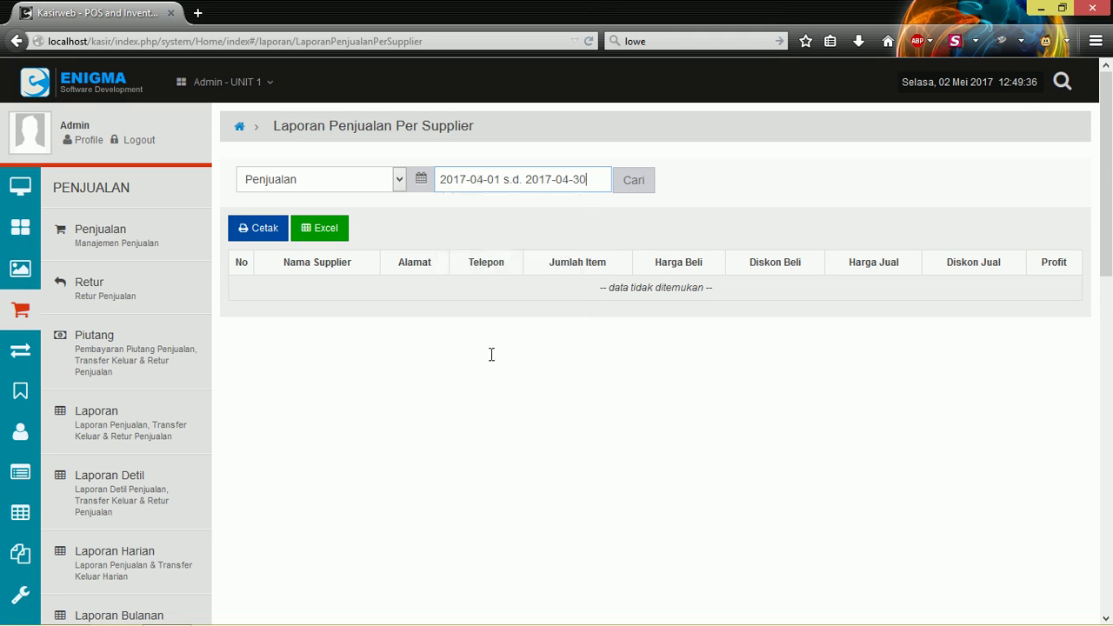
click(634, 180)
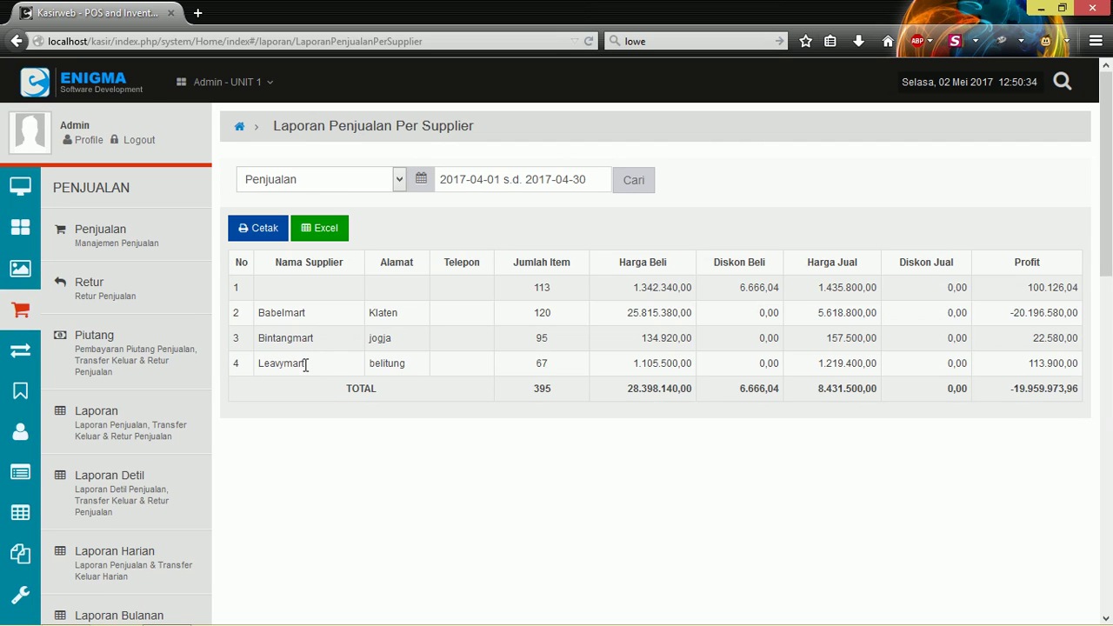
Search the Laporan Piutang report, which finds no data, then go to the Piutang sales receivables page.
scroll(137, 333, down, 5)
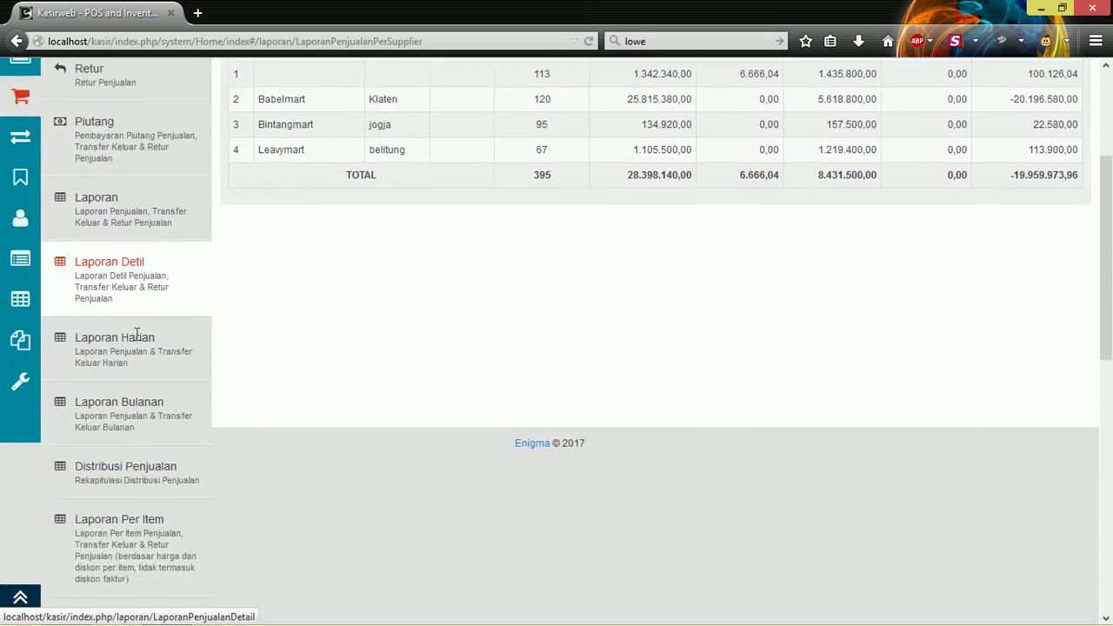
scroll(137, 334, down, 3)
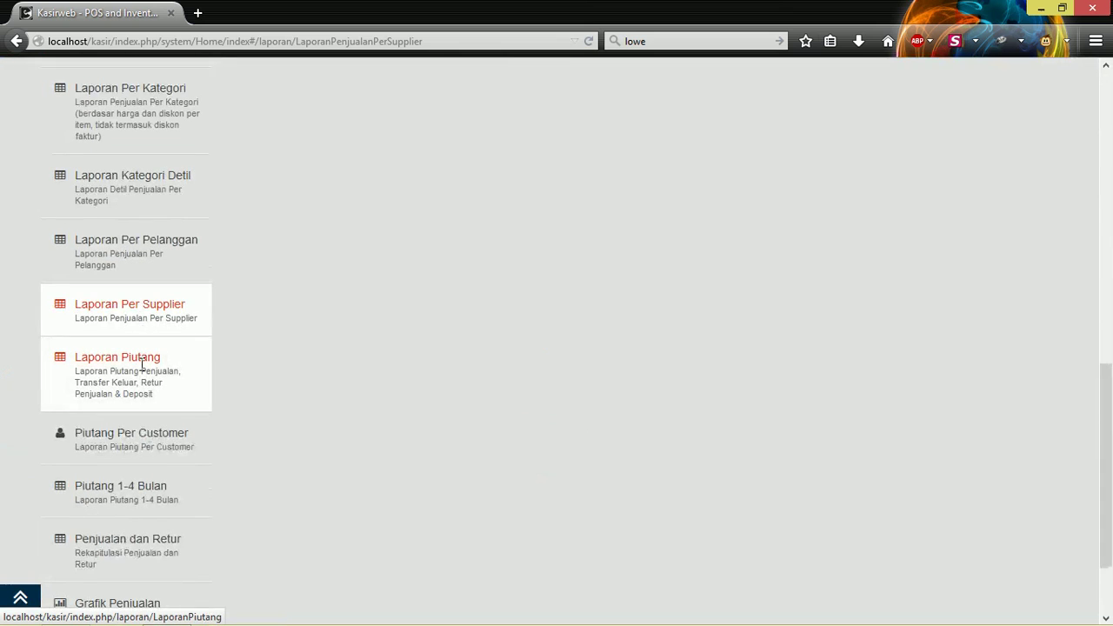
click(142, 366)
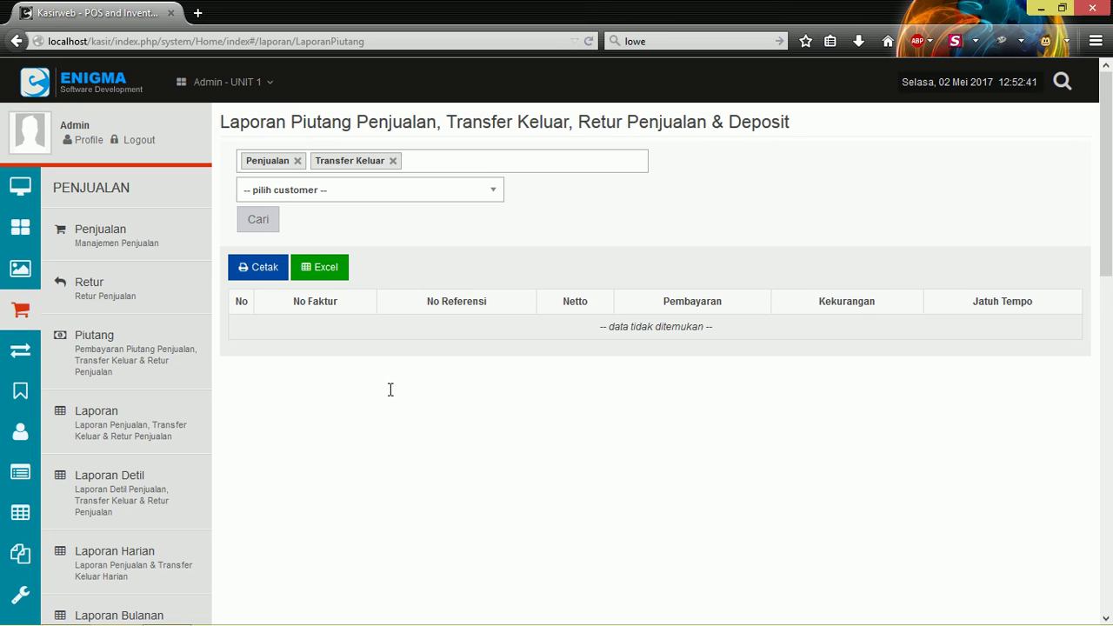
click(258, 220)
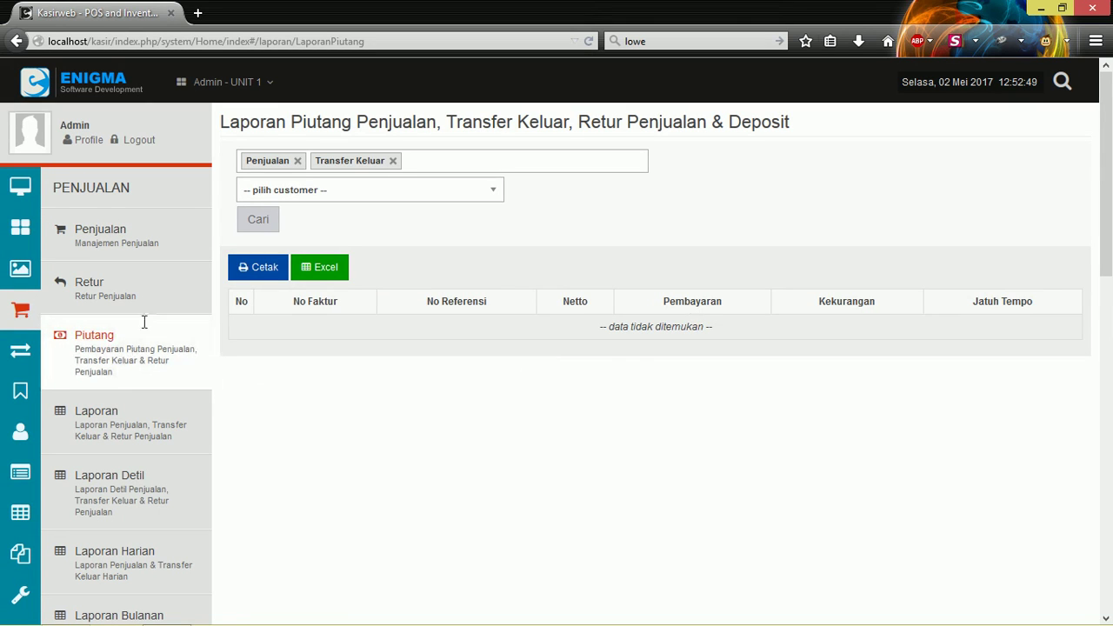
click(135, 361)
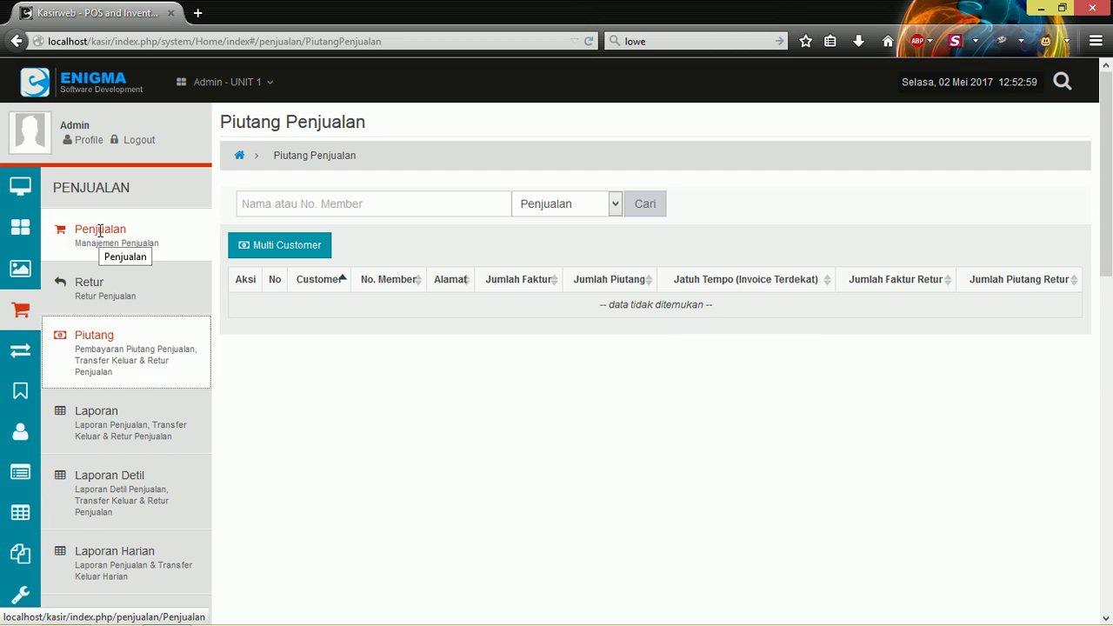
Start a new sale in Penjualan with CUSTOMER as the customer.
click(100, 231)
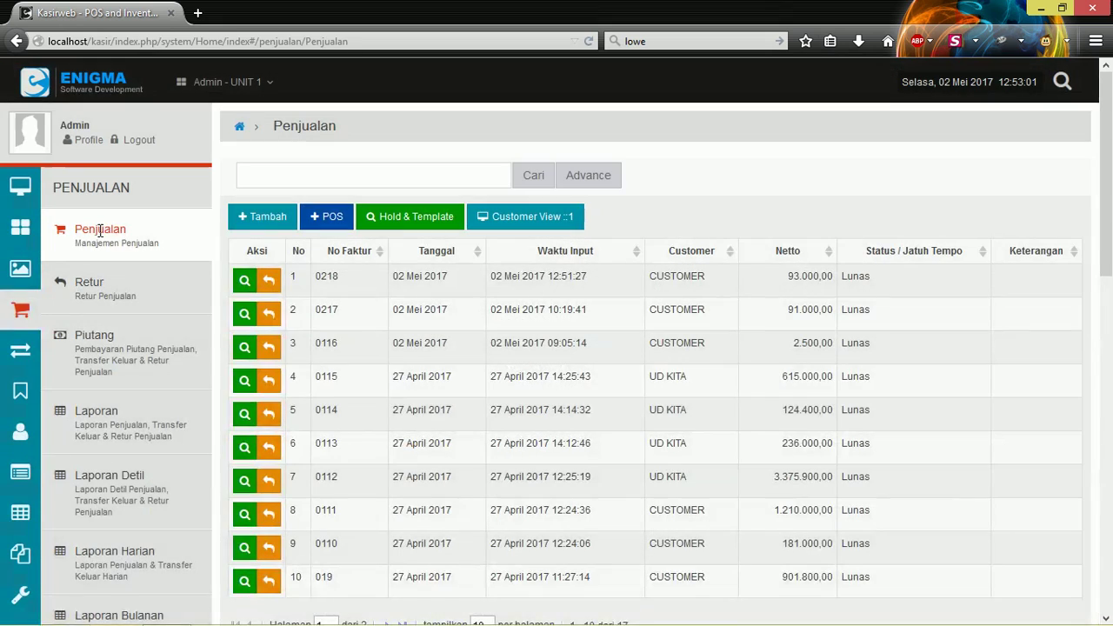
click(273, 215)
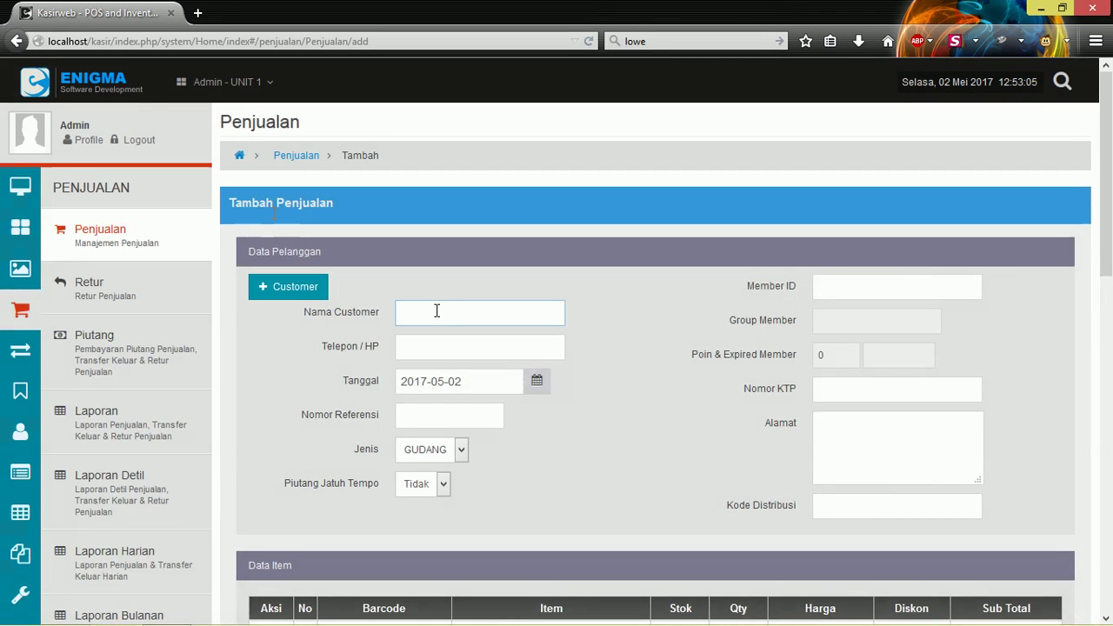
click(436, 311)
click(434, 345)
Add 20 ABC Mackarel Chilli BOB DW 425g and save the sale unpaid.
scroll(528, 270, down, 5)
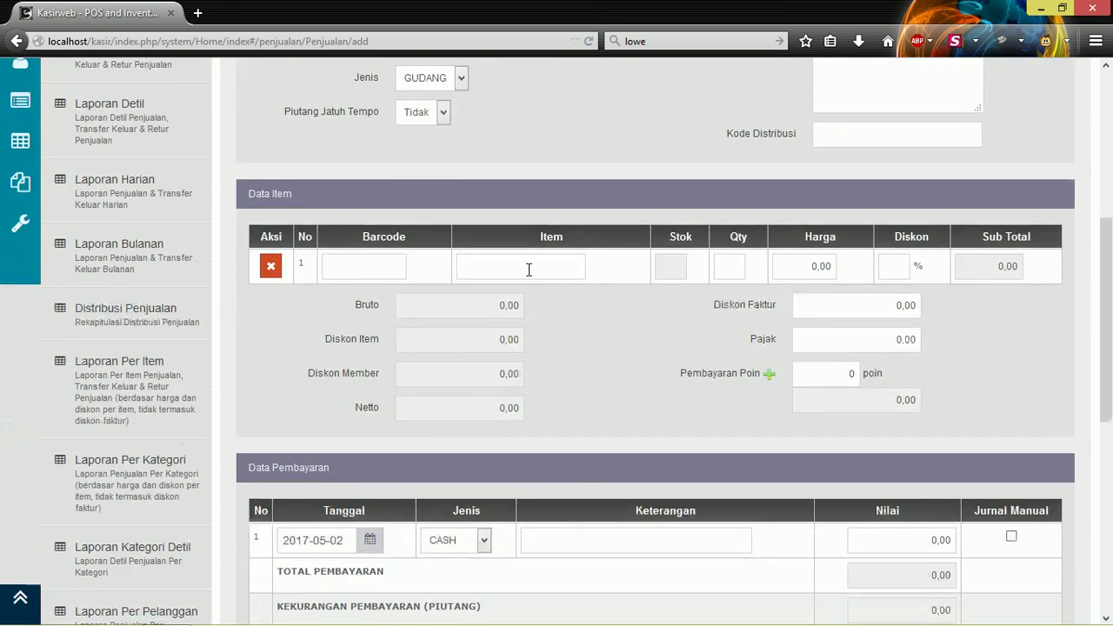
click(528, 269)
scroll(529, 269, down, 5)
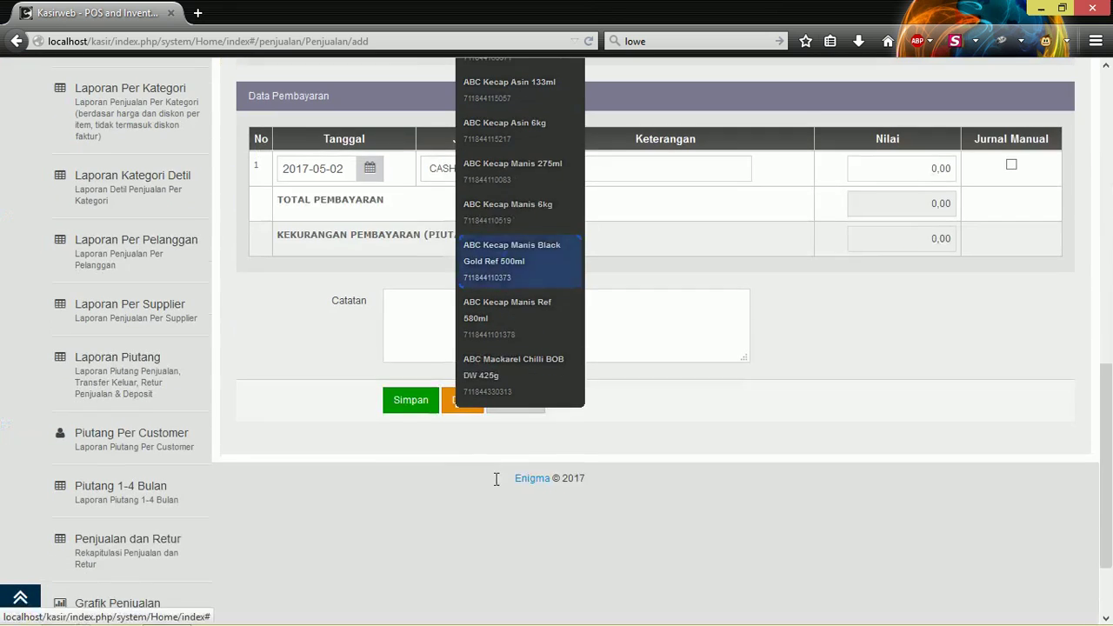
click(501, 377)
scroll(501, 376, up, 5)
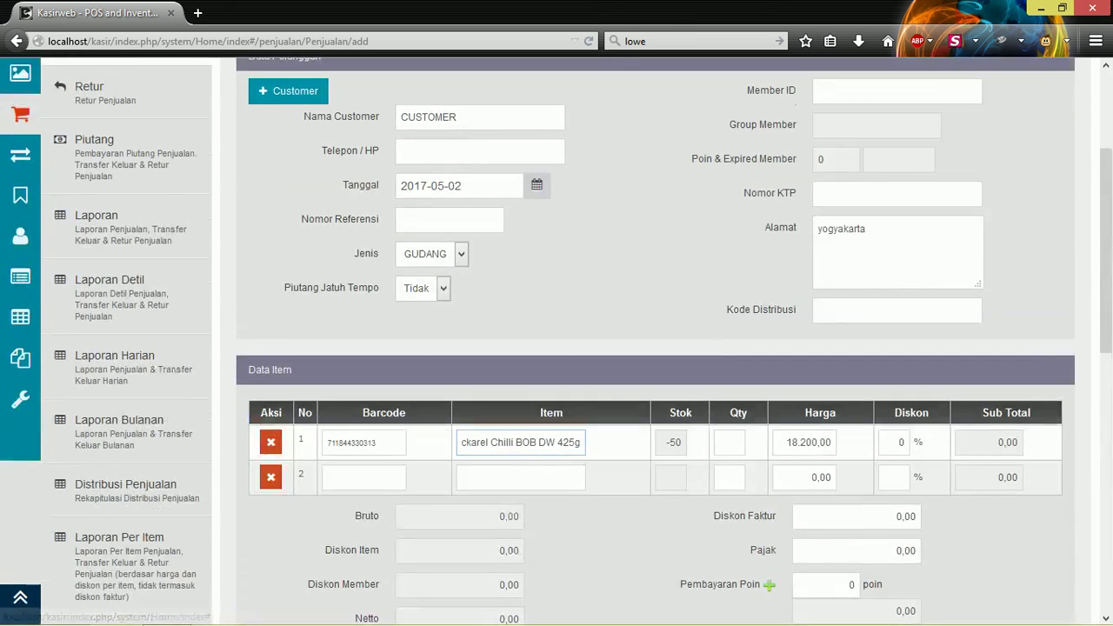
click(741, 443)
text(20)
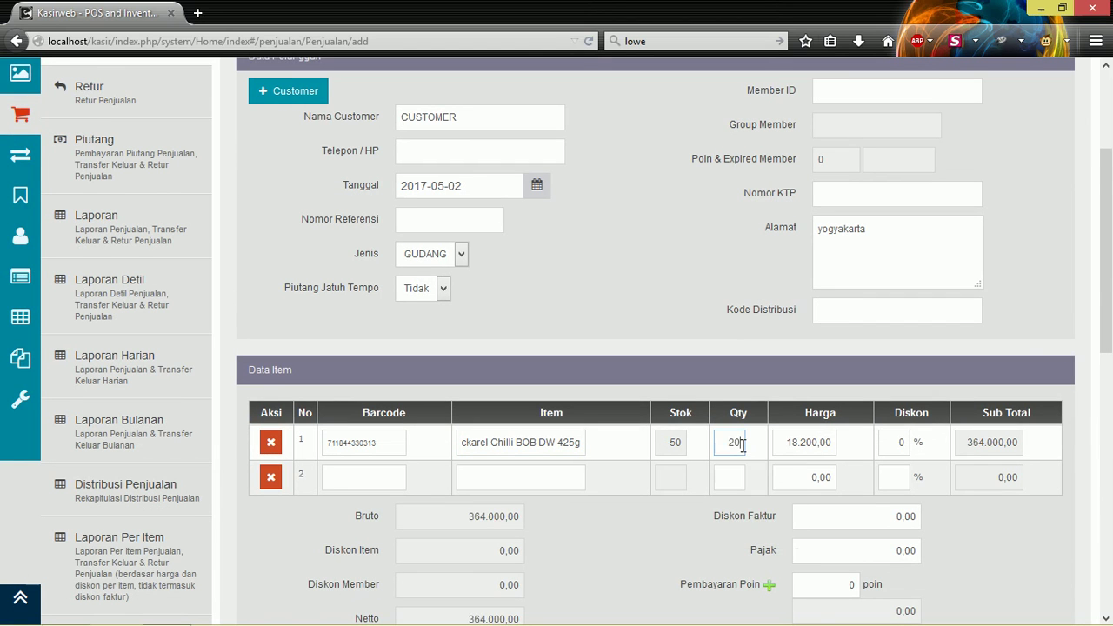
scroll(638, 462, down, 5)
scroll(638, 462, down, 3)
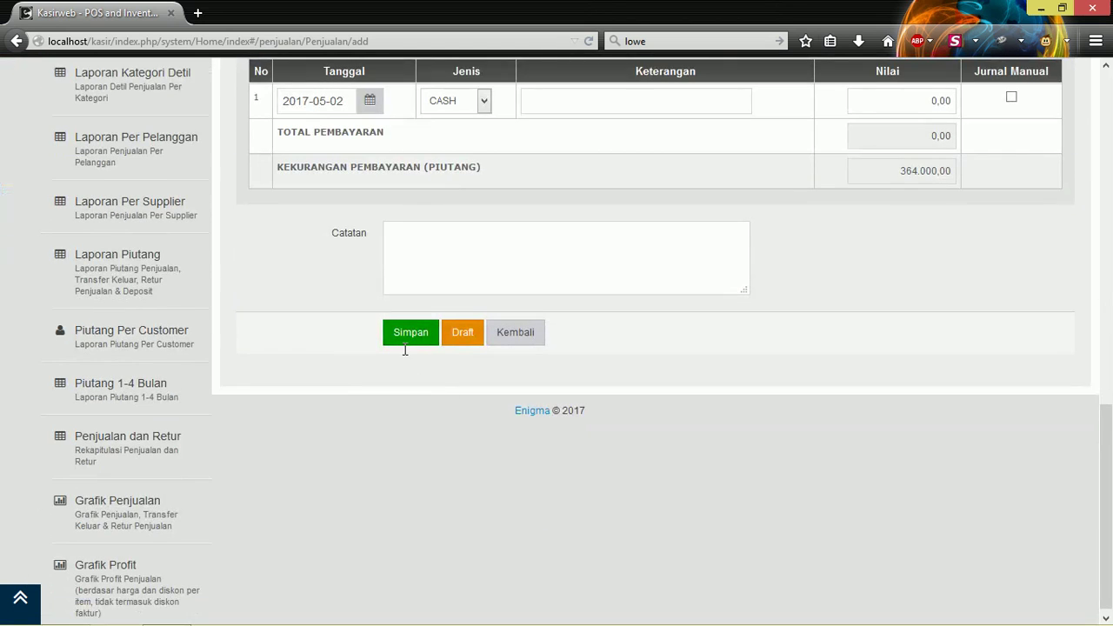
click(405, 337)
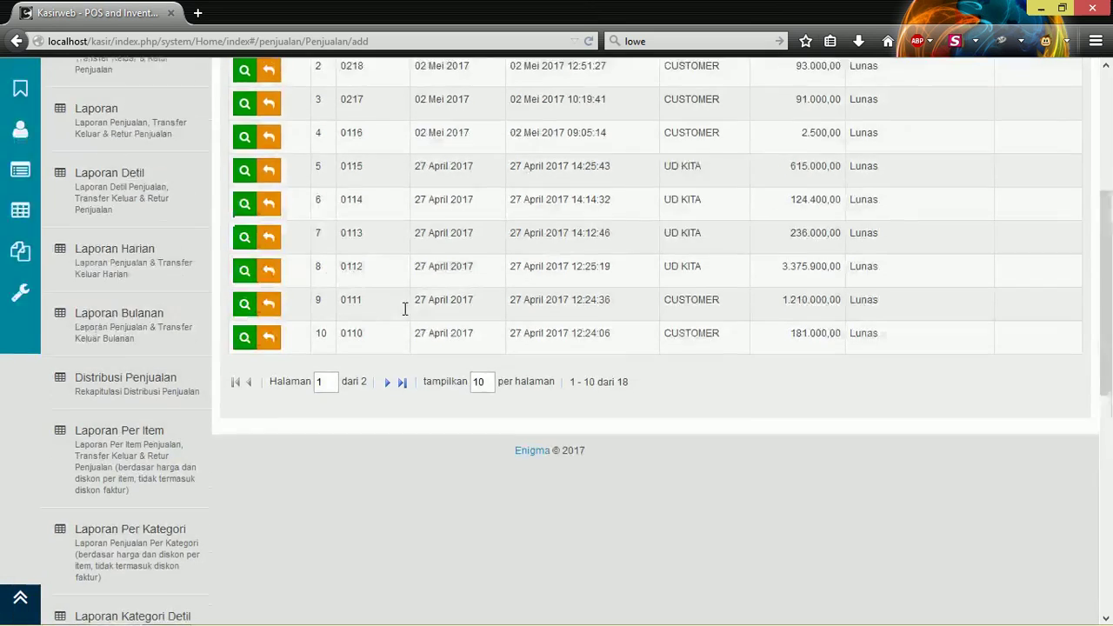
Run the receivables report search with its default type filter.
click(128, 338)
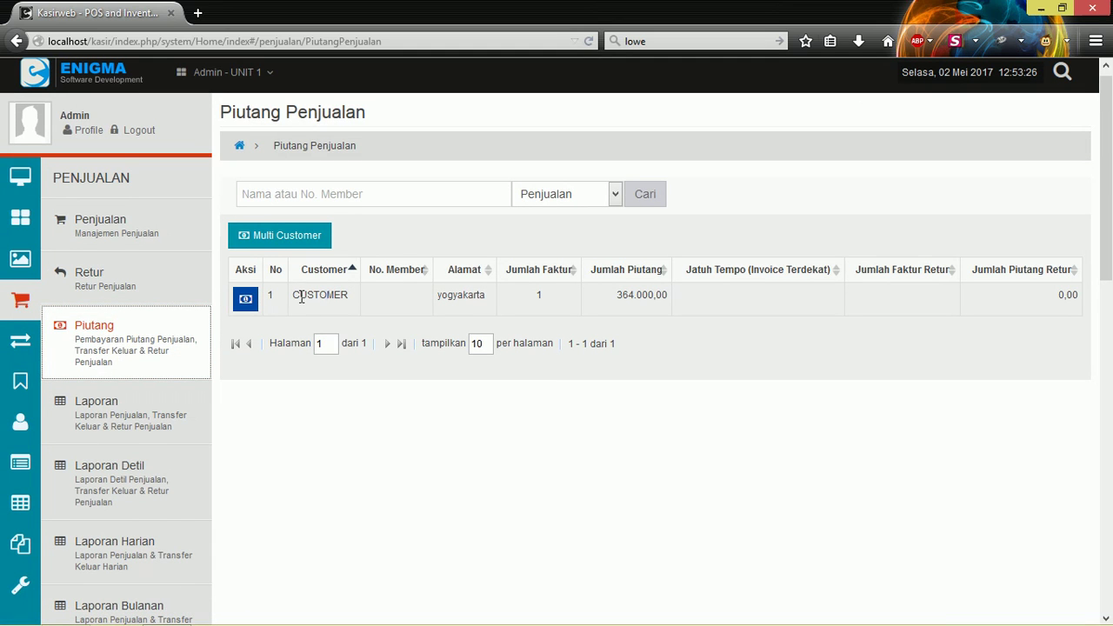
scroll(161, 364, down, 10)
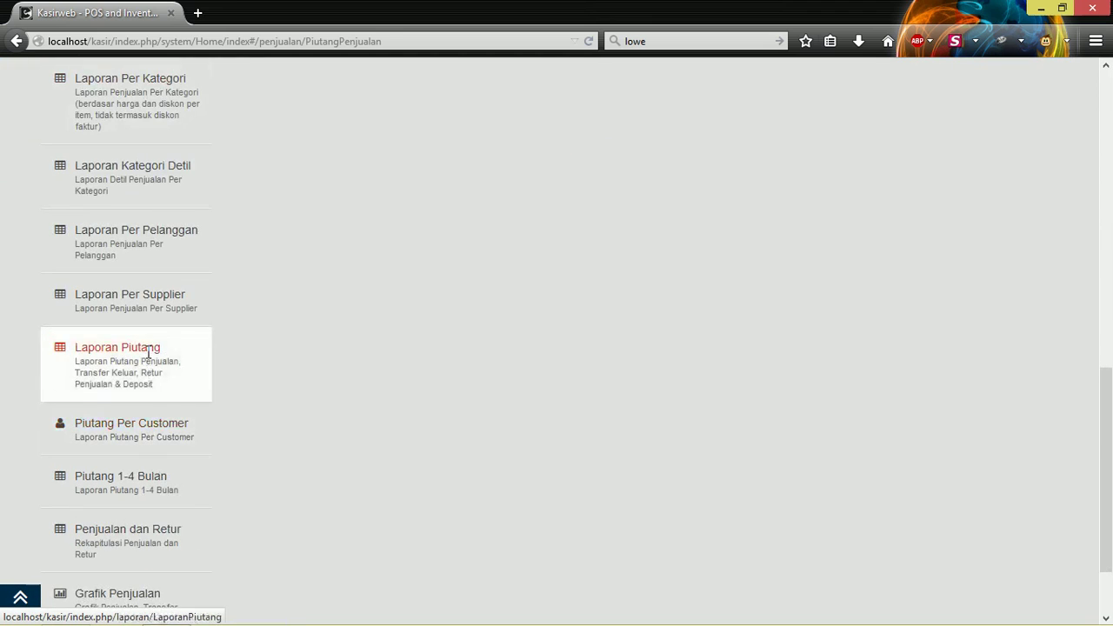
click(151, 357)
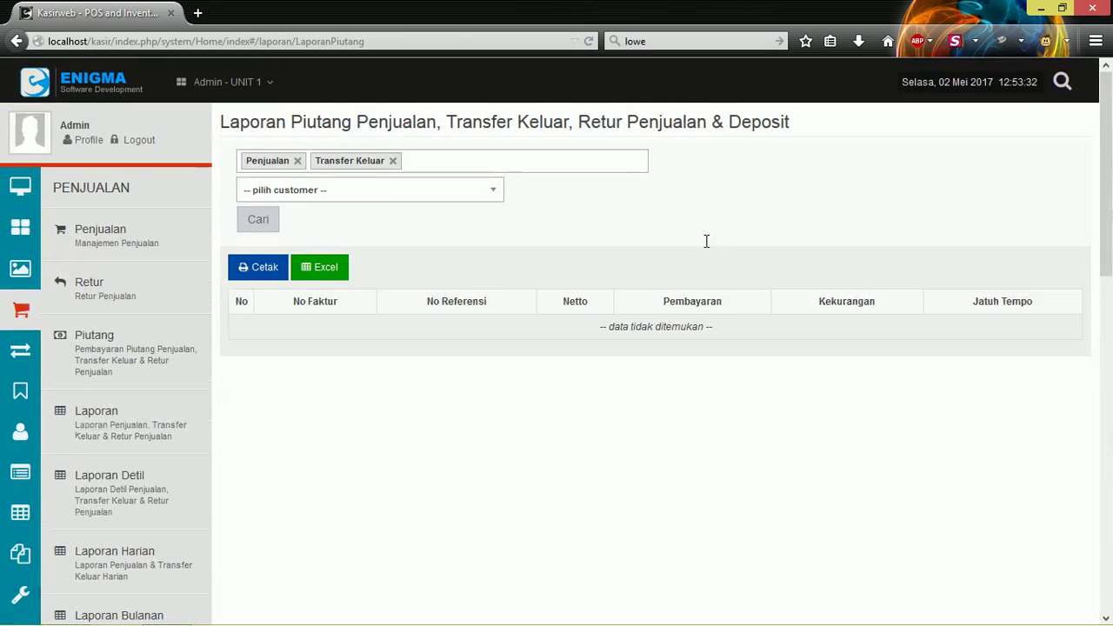
click(278, 218)
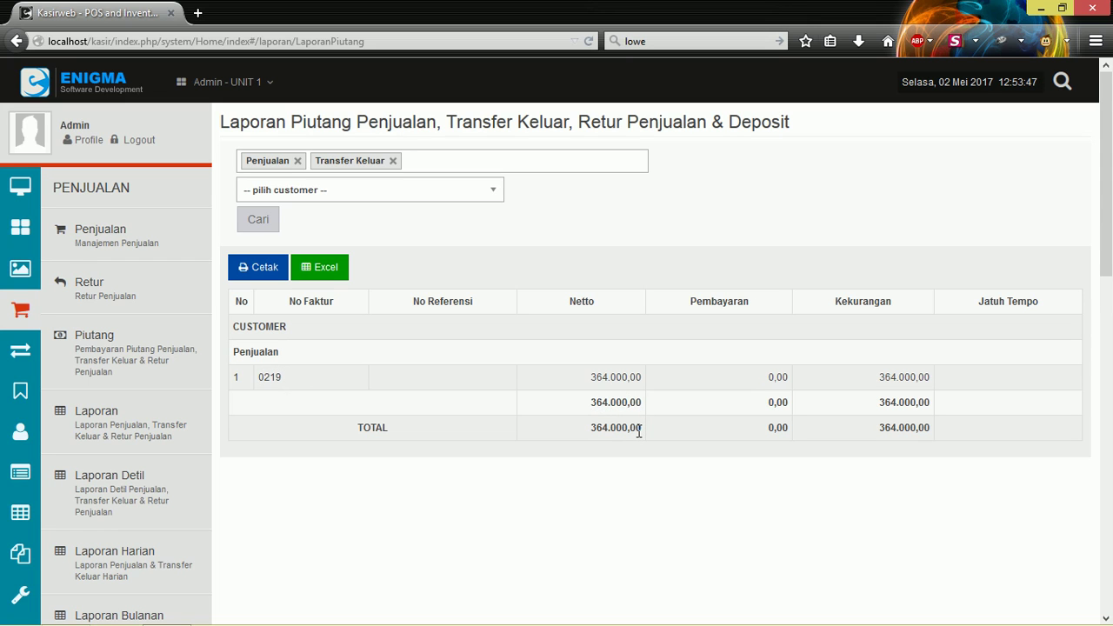
scroll(561, 429, down, 3)
scroll(532, 325, up, 3)
Add Retur Penjualan to the report types and rerun the receivables search.
click(449, 160)
click(282, 187)
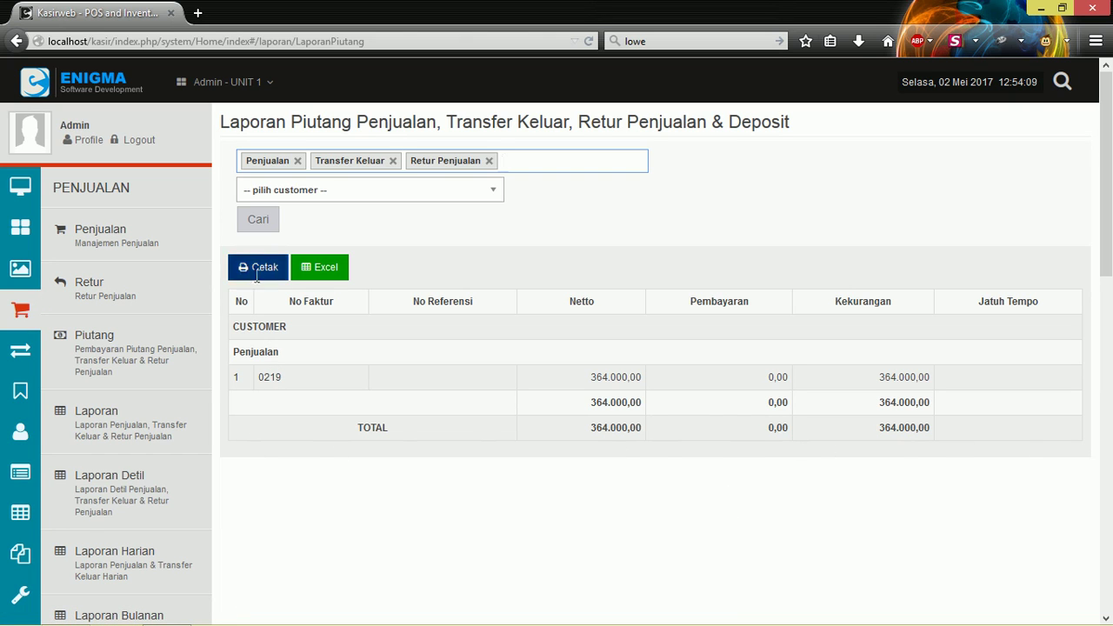
click(257, 224)
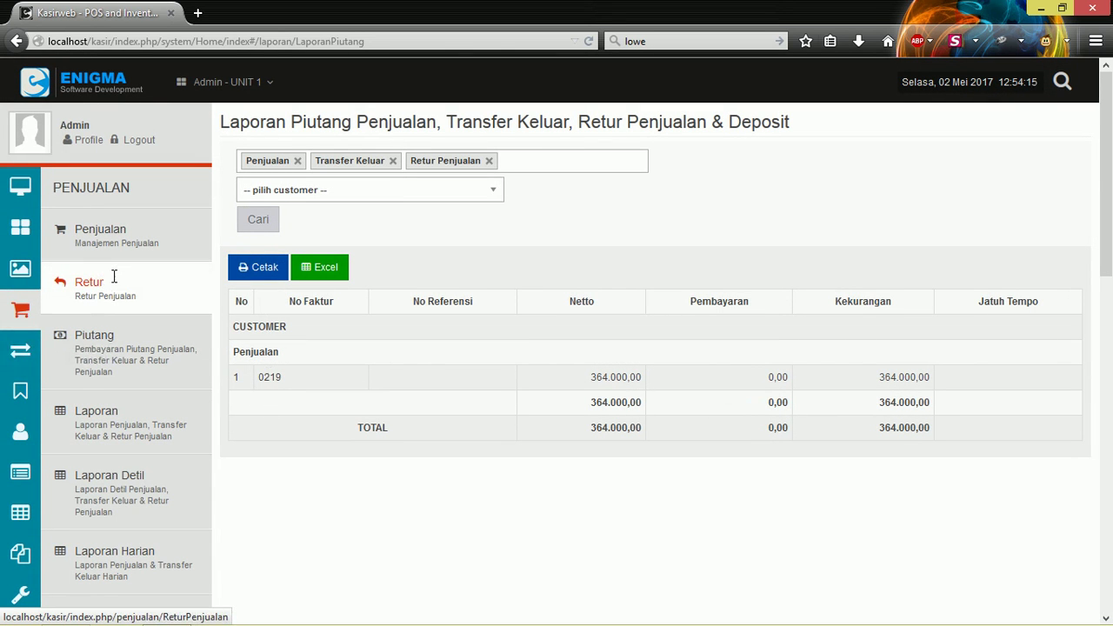
Look over the list of sales returns.
click(114, 277)
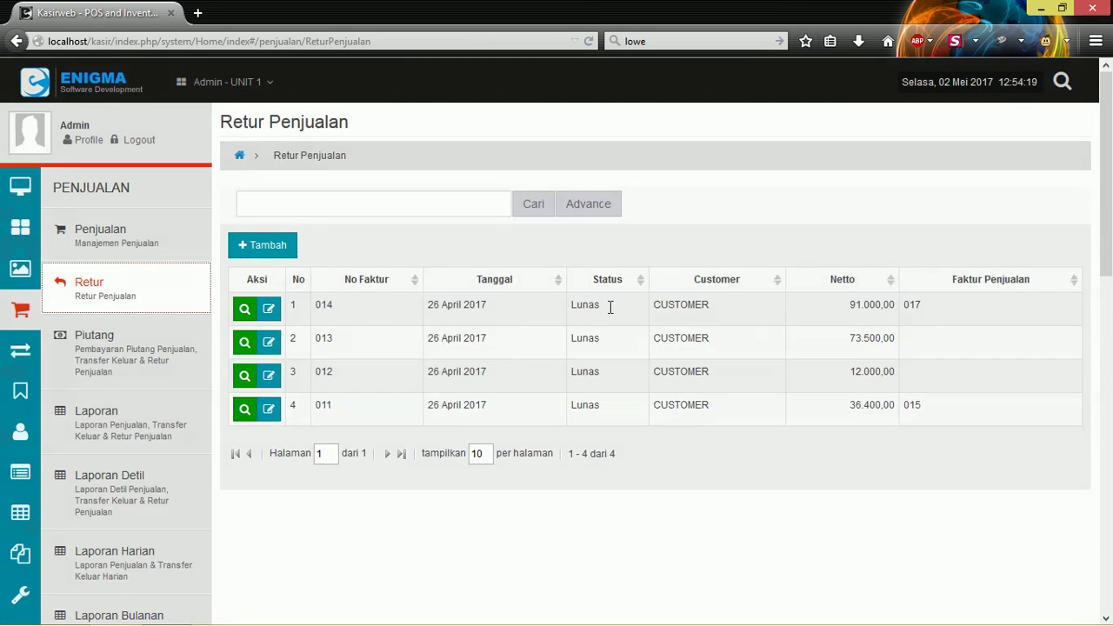
scroll(52, 350, down, 9)
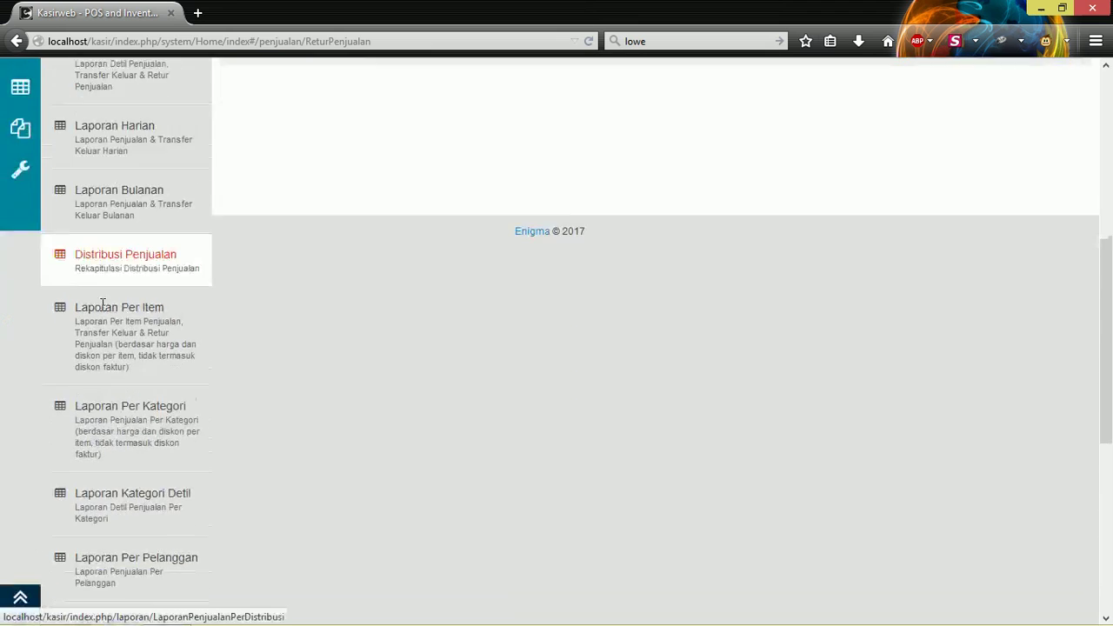
scroll(131, 348, up, 2)
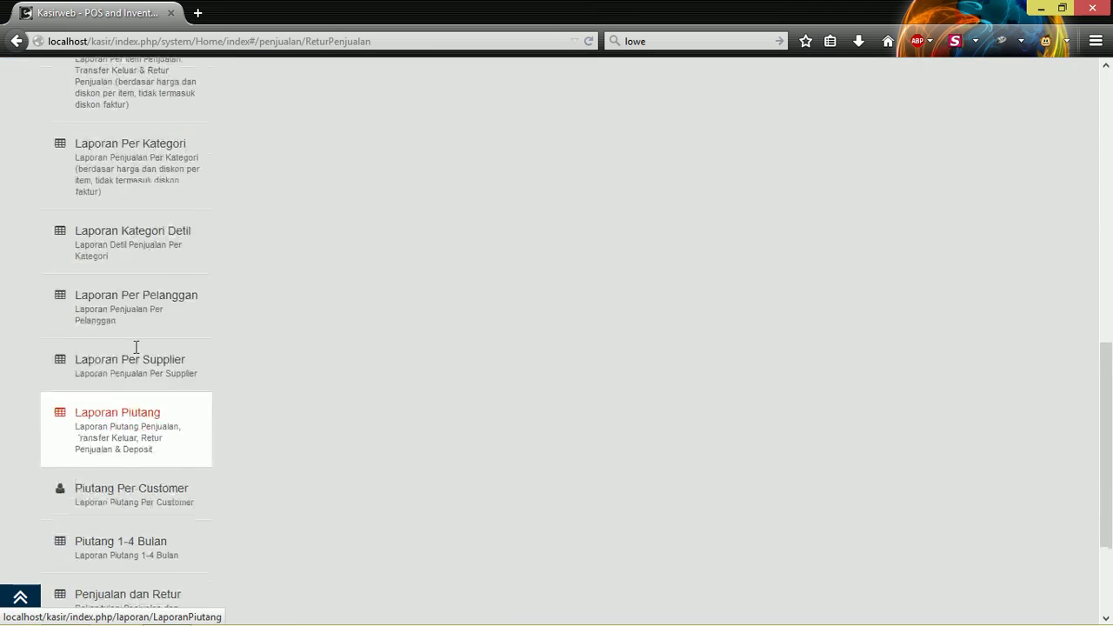
scroll(136, 347, down, 1)
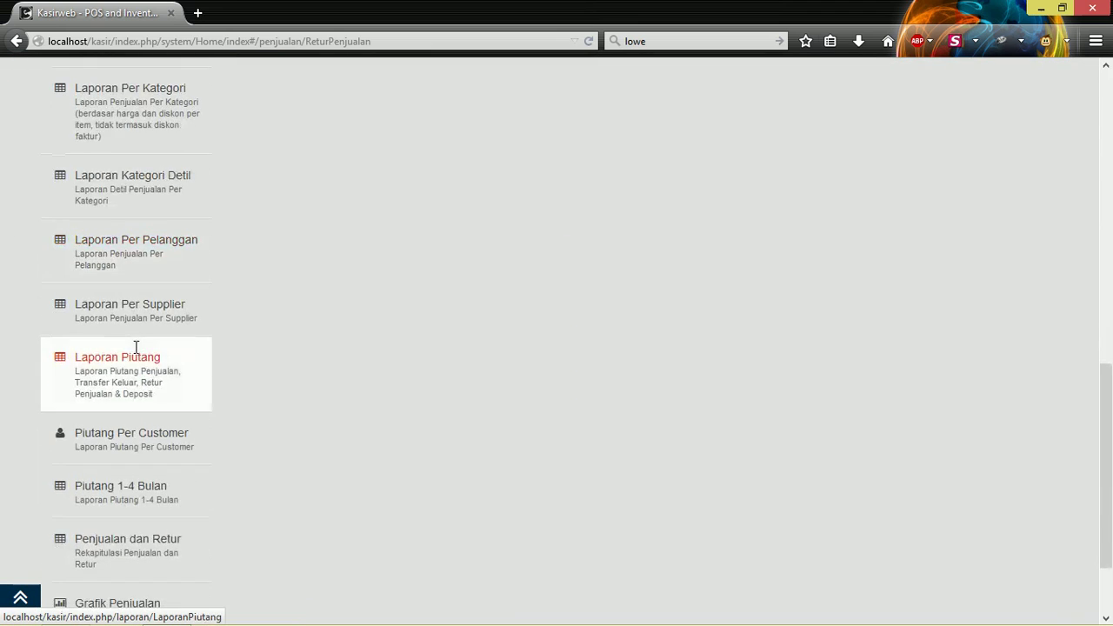
scroll(136, 347, up, 1)
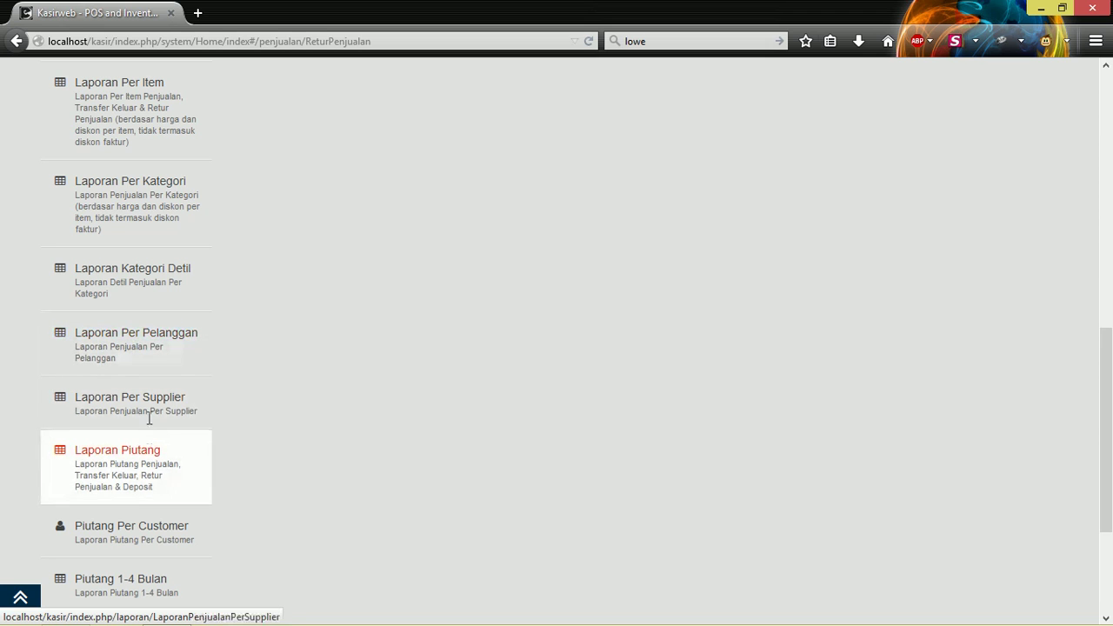
Open Piutang Per Customer and search receivables for all customers.
click(157, 532)
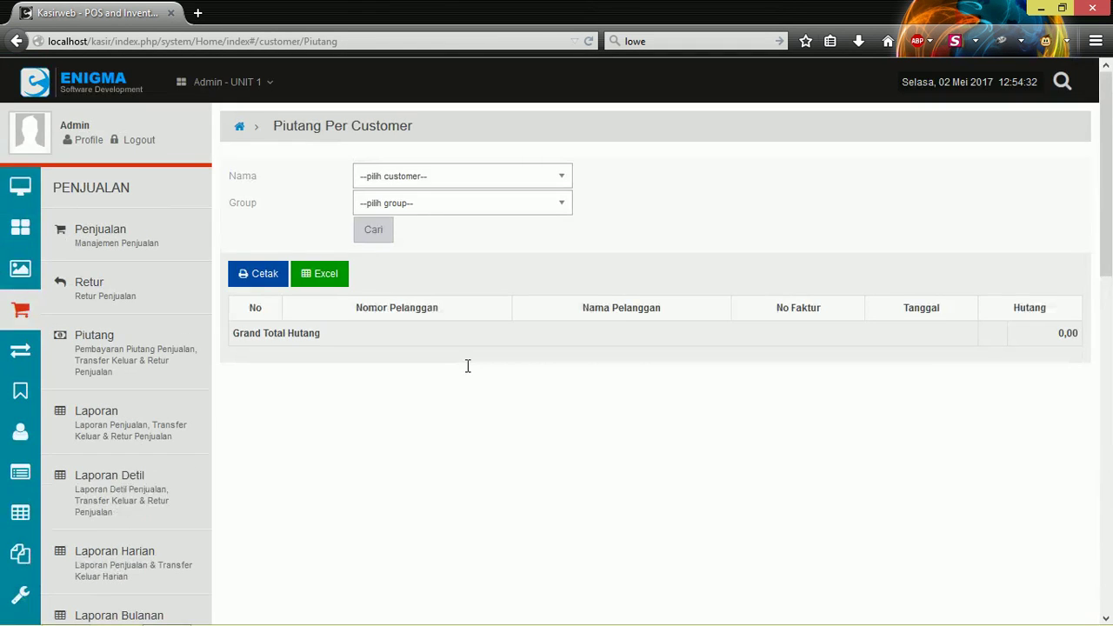
click(412, 174)
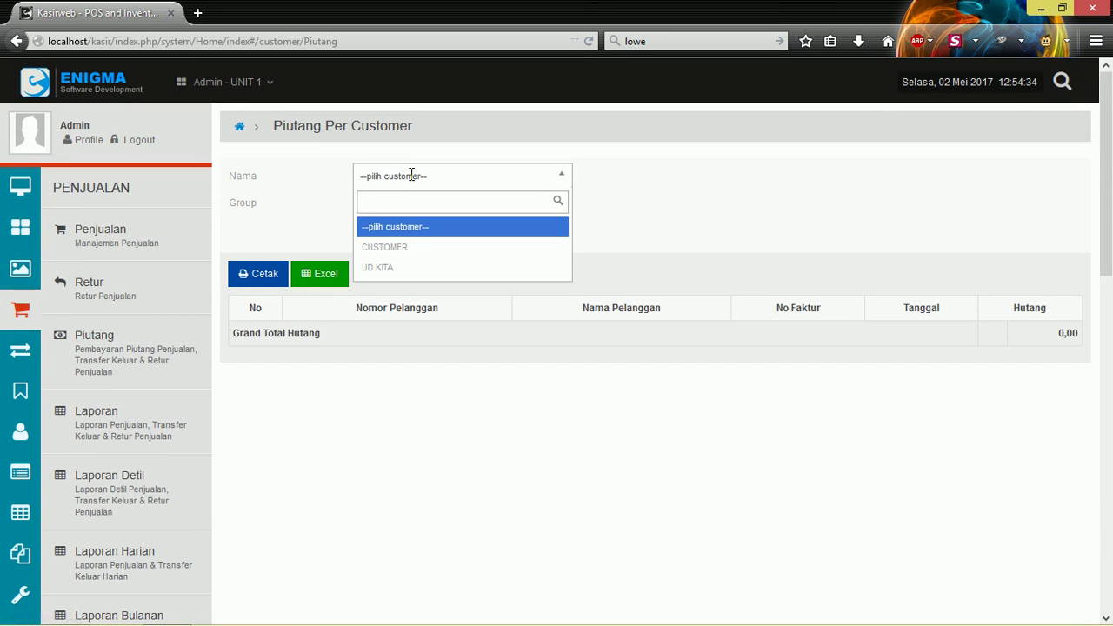
click(412, 175)
click(413, 175)
click(412, 175)
click(410, 198)
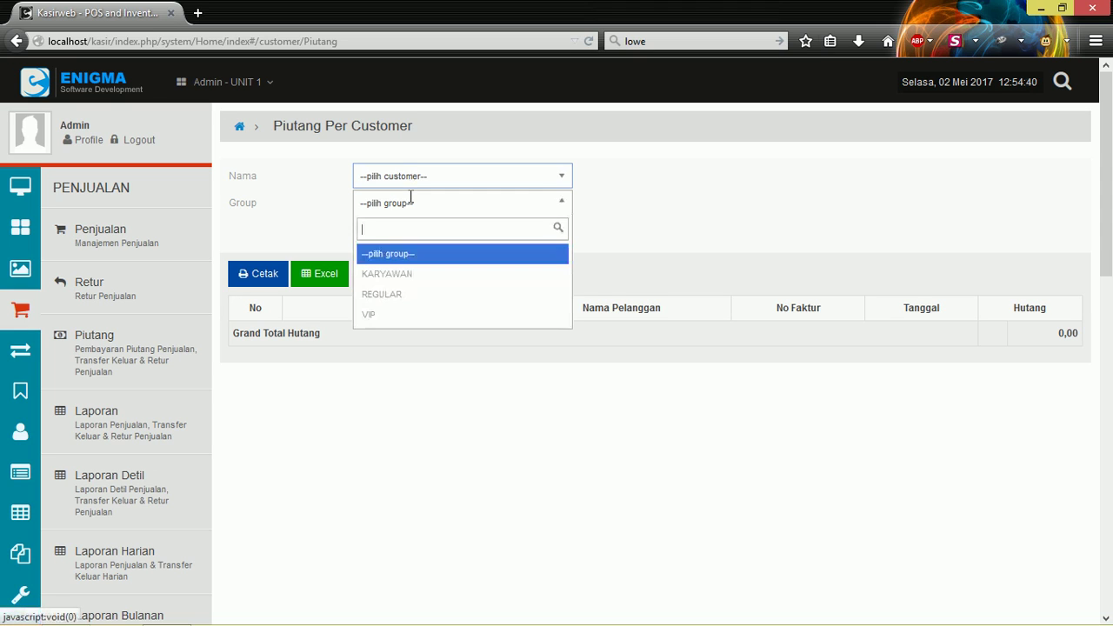
click(410, 198)
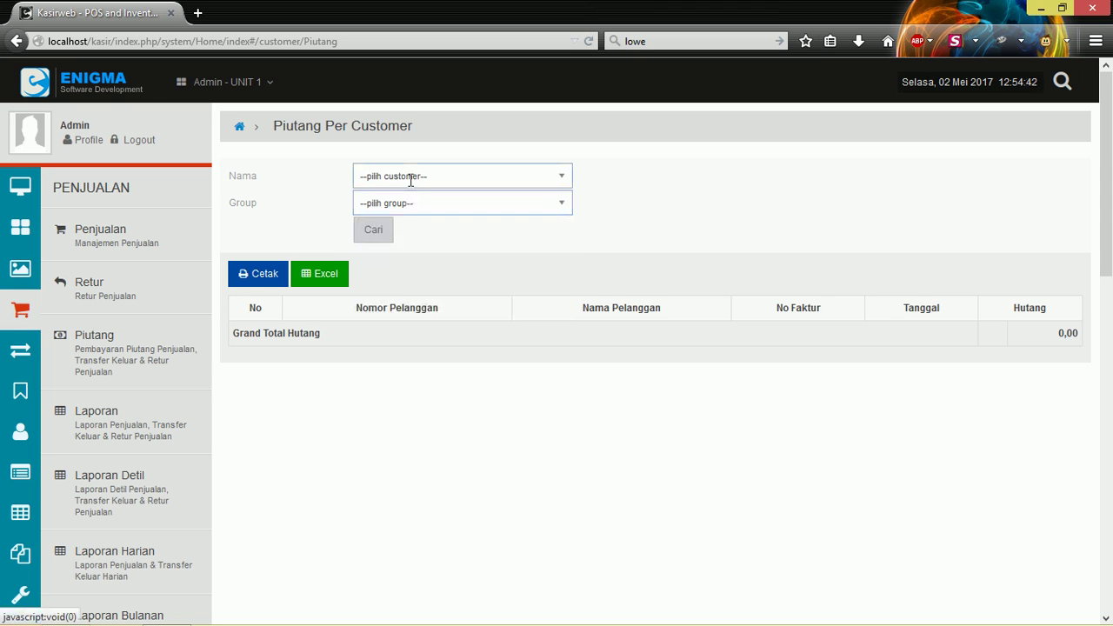
click(373, 229)
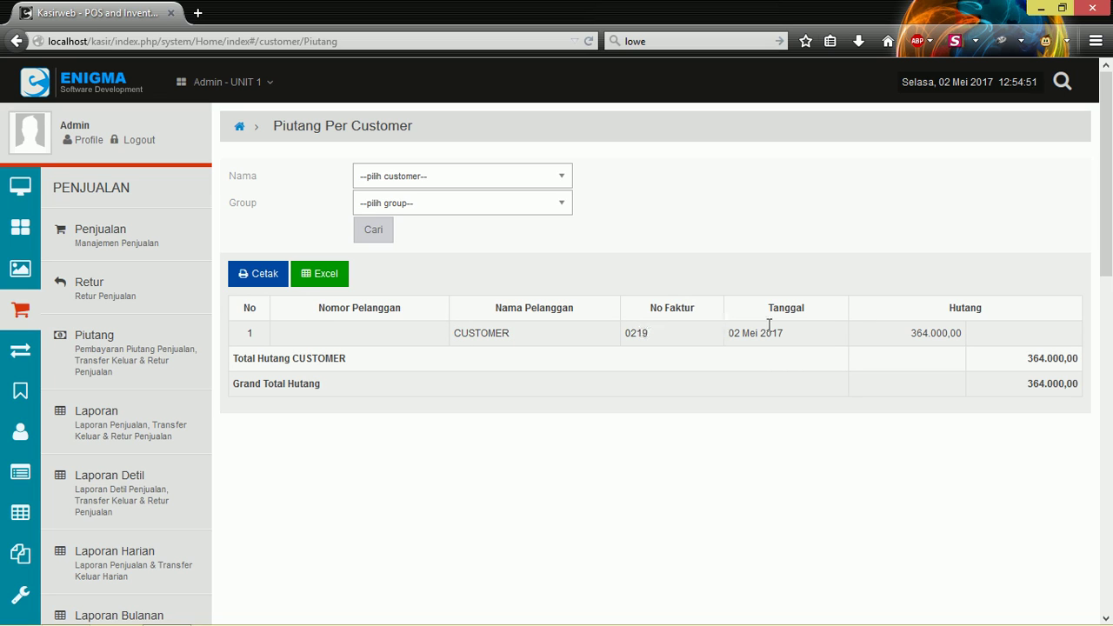
Filter to UD KITA (0,00 owed), then reset to --pilih customer-- showing CUSTOMER's 364.000,00.
click(474, 179)
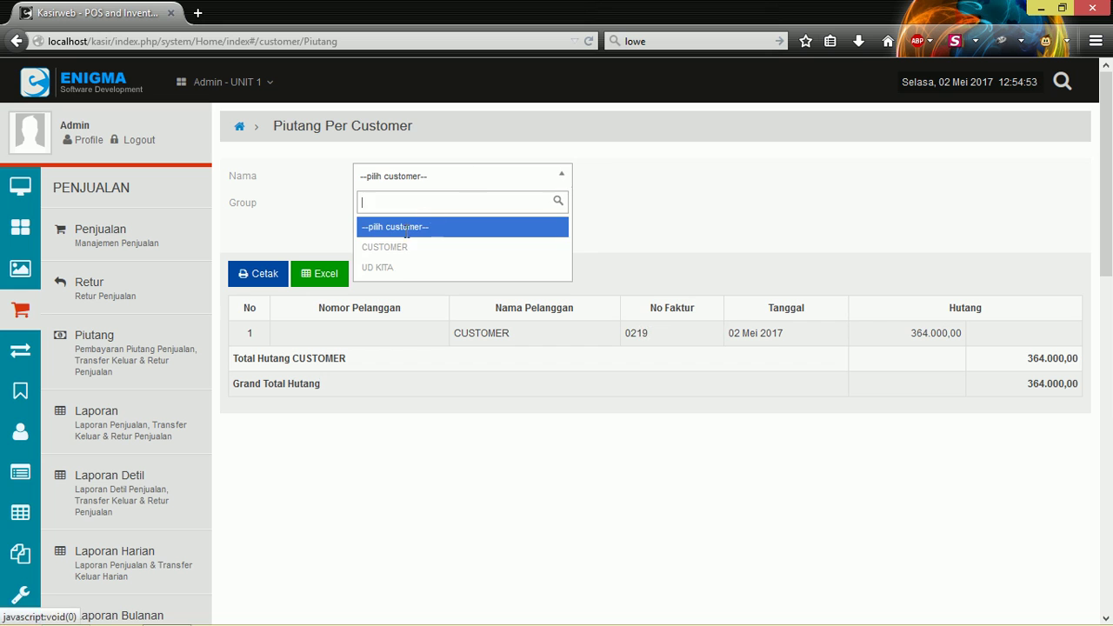
click(392, 266)
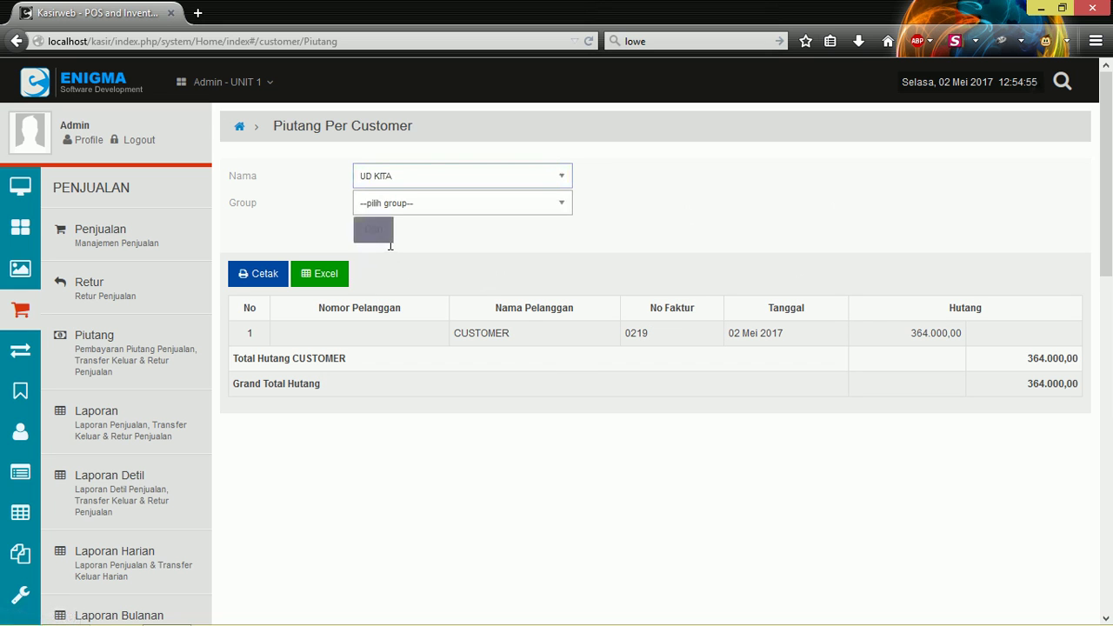
click(389, 243)
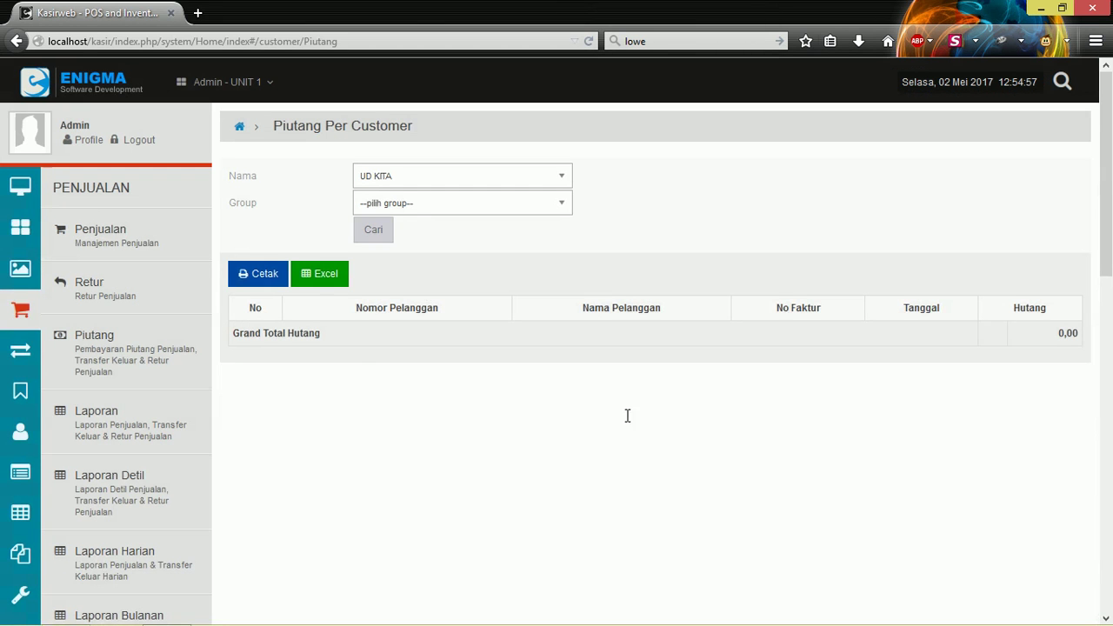
click(450, 166)
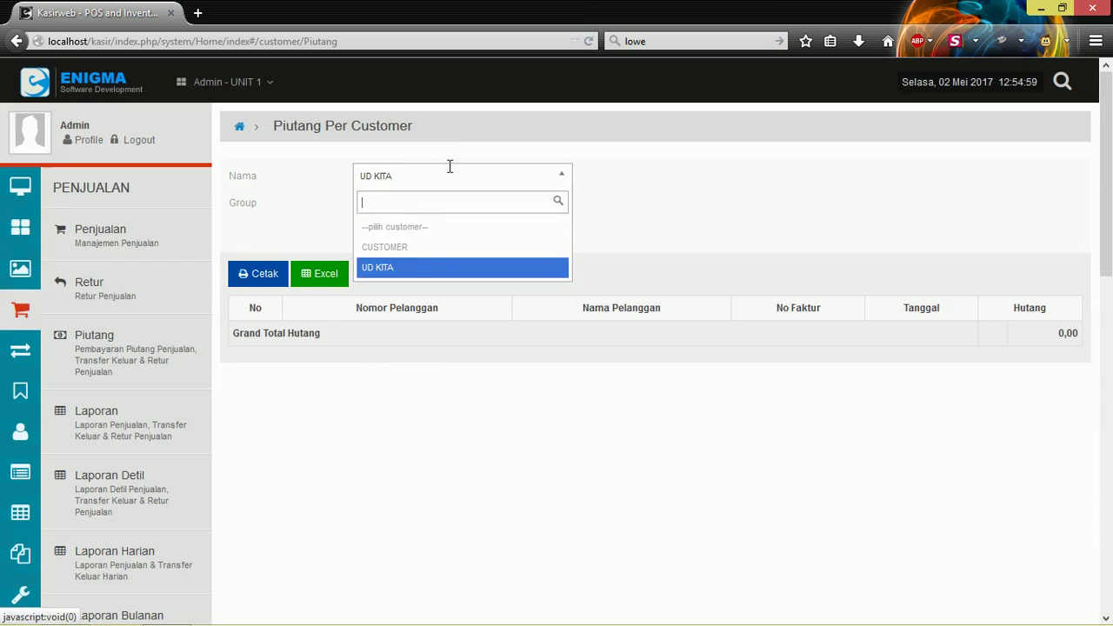
click(391, 226)
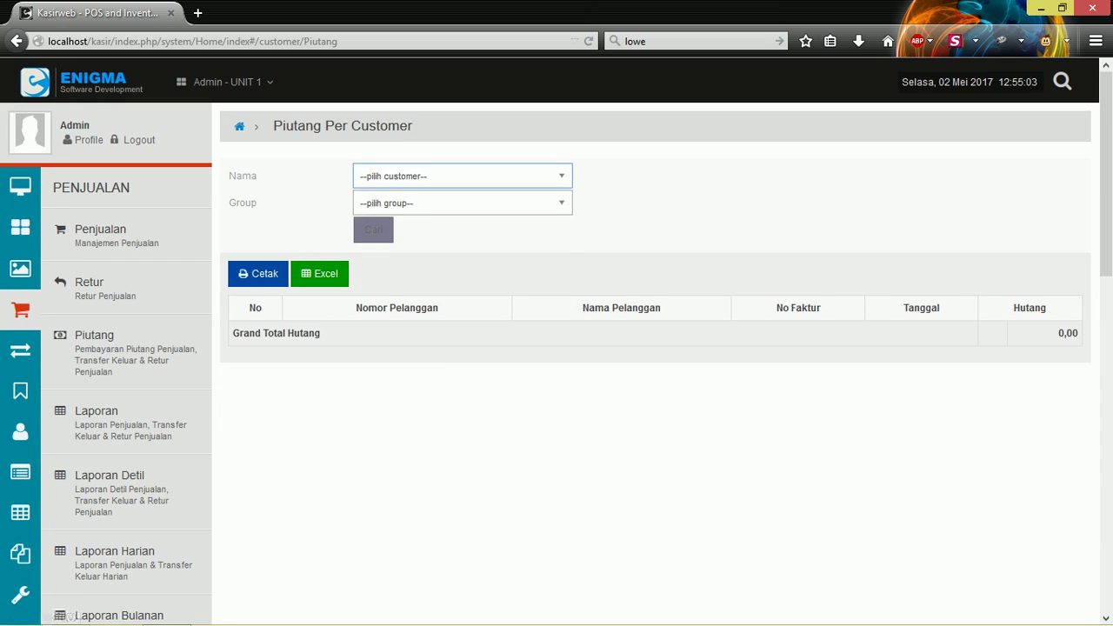
click(373, 230)
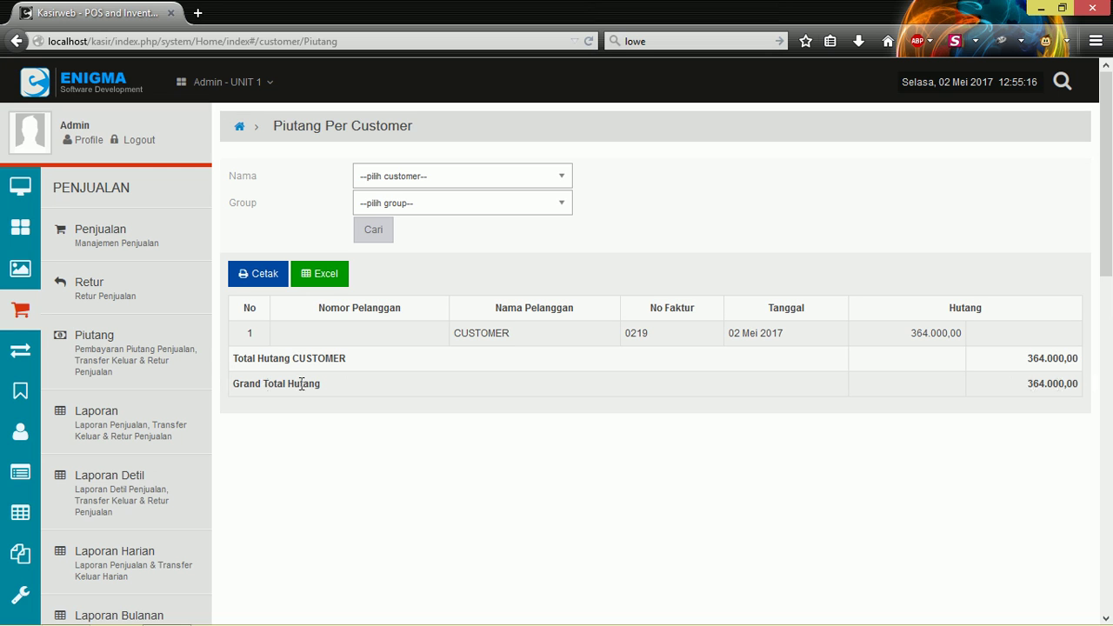
scroll(174, 326, down, 15)
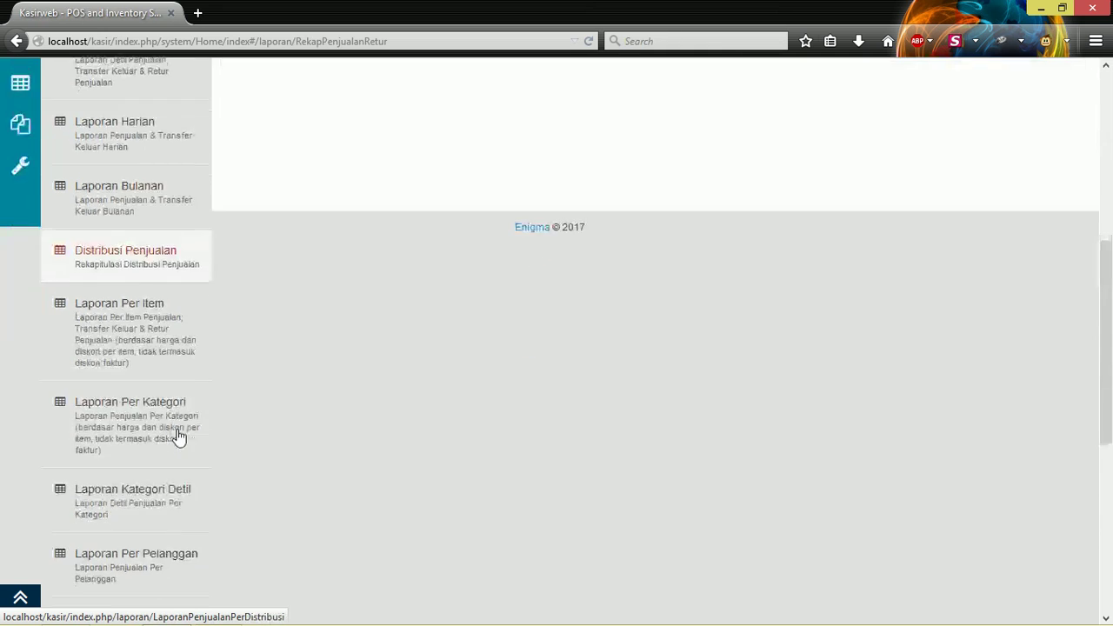
Run the Penjualan dan Retur recap for Last Month, 2017-04-01 through 2017-04-30.
scroll(224, 455, down, 5)
click(223, 453)
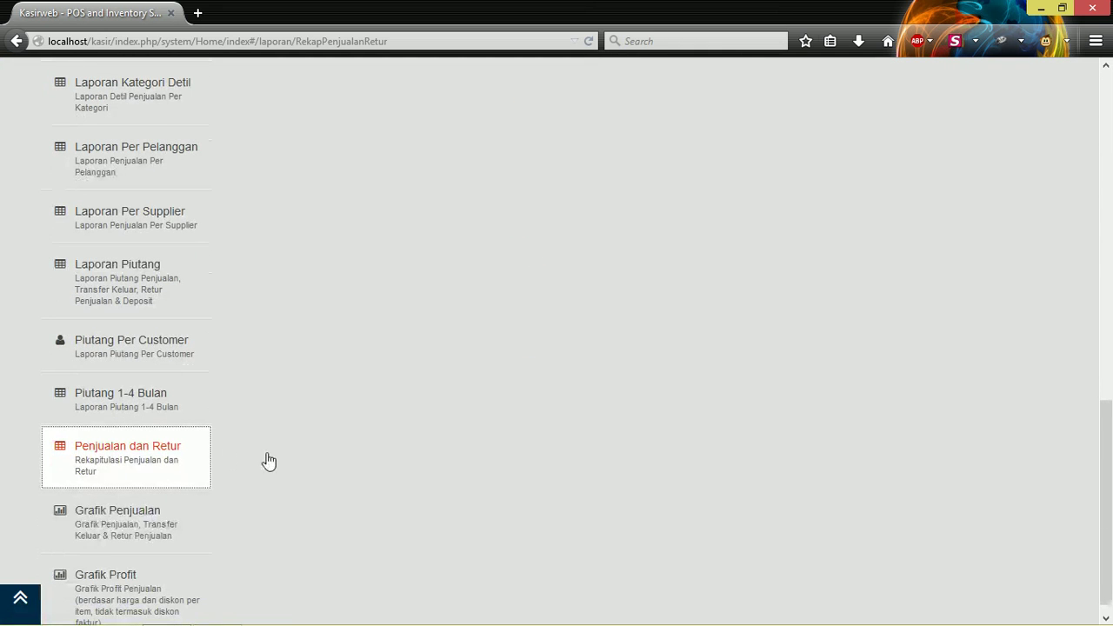
click(146, 459)
scroll(795, 278, up, 5)
scroll(795, 279, up, 5)
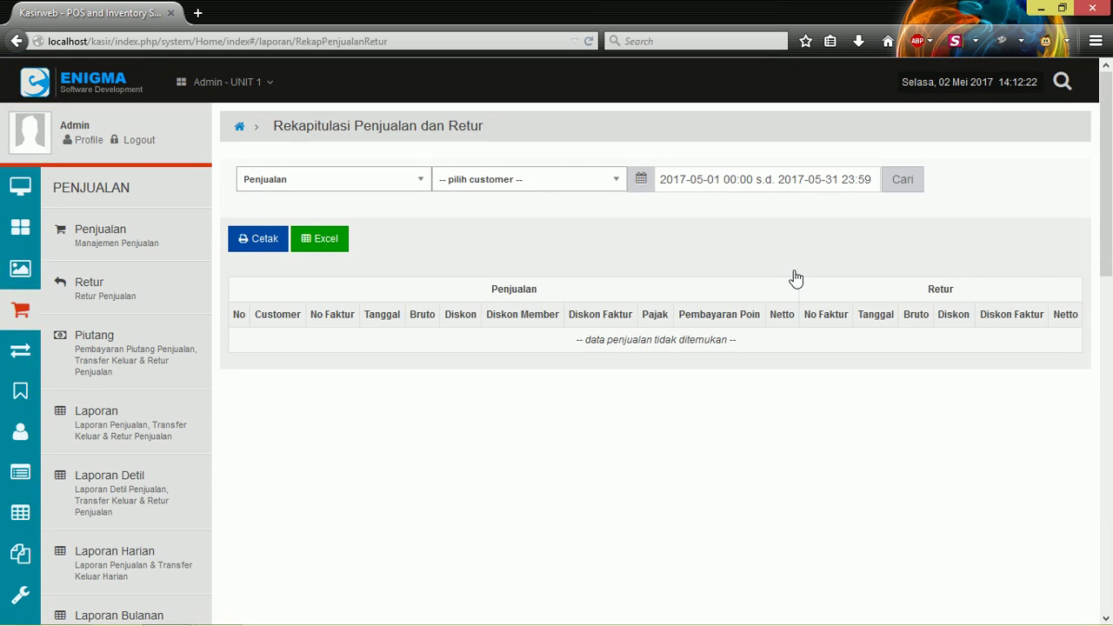
click(727, 181)
click(702, 359)
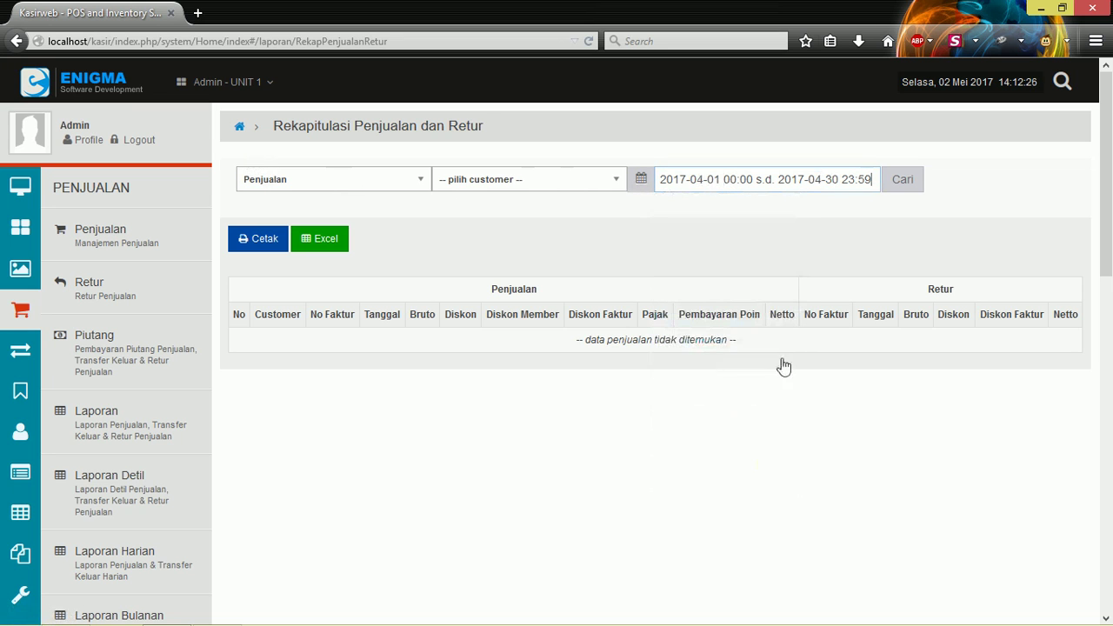
click(887, 188)
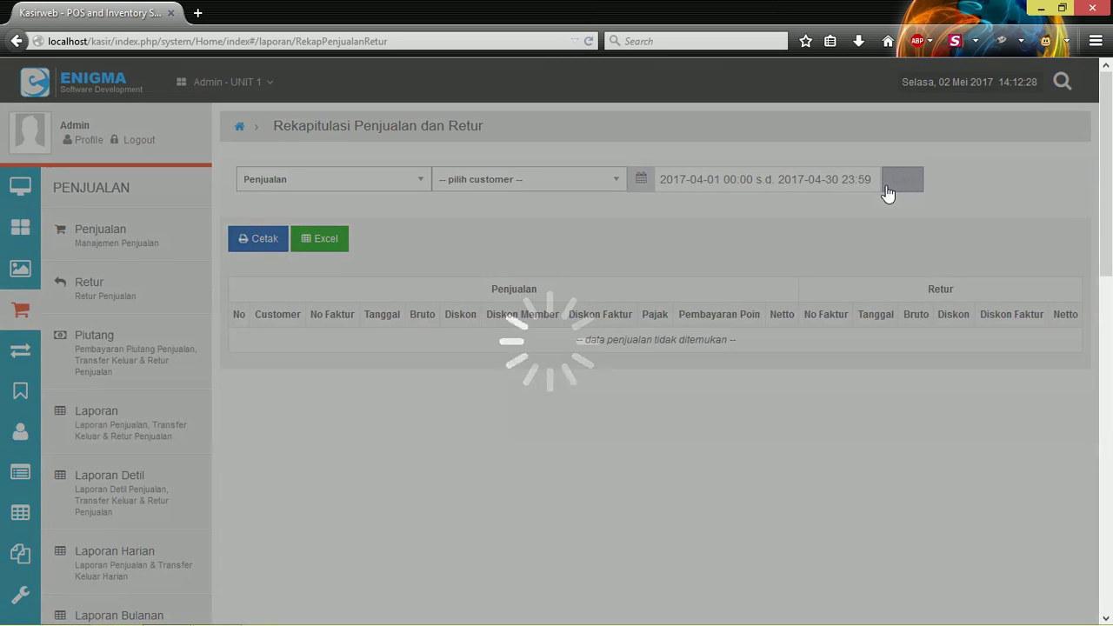
scroll(888, 193, down, 3)
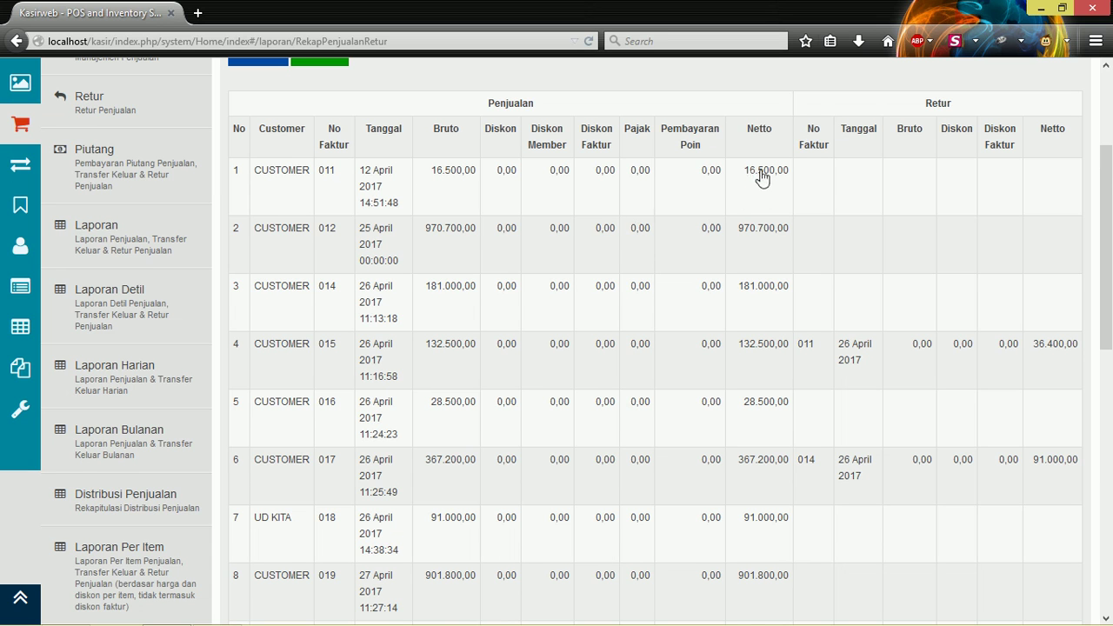
scroll(708, 261, down, 2)
scroll(666, 256, up, 1)
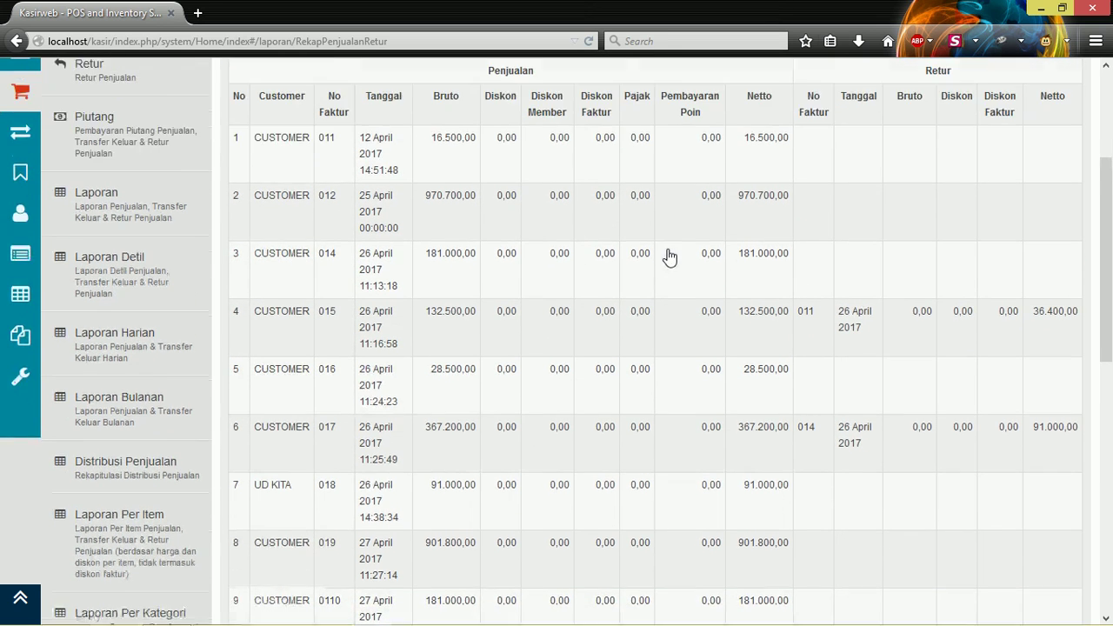
scroll(670, 257, up, 1)
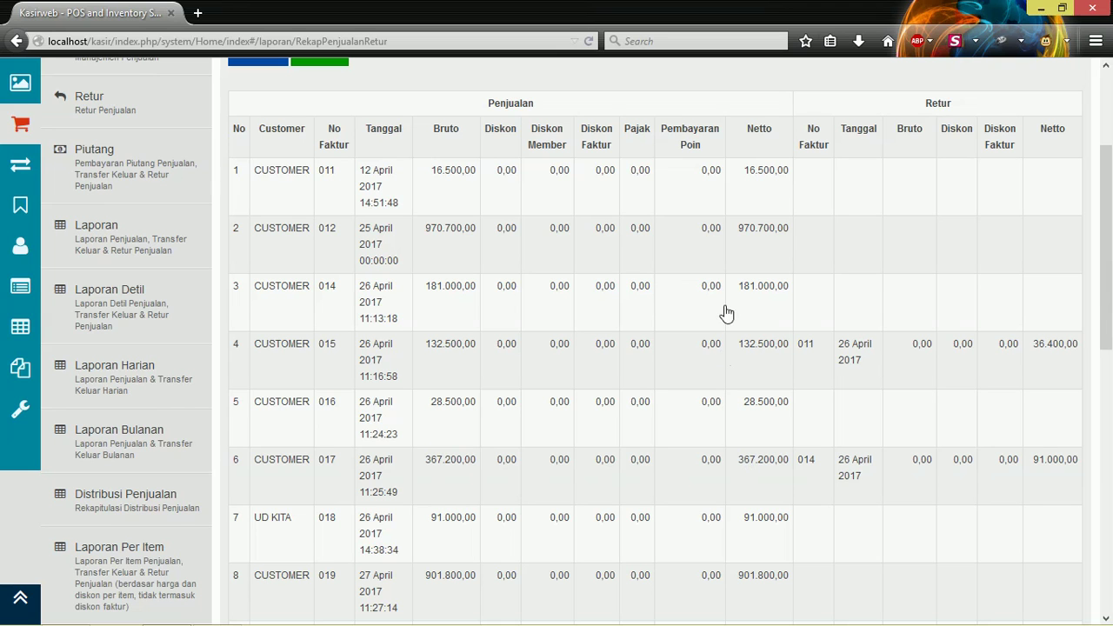
scroll(769, 291, down, 2)
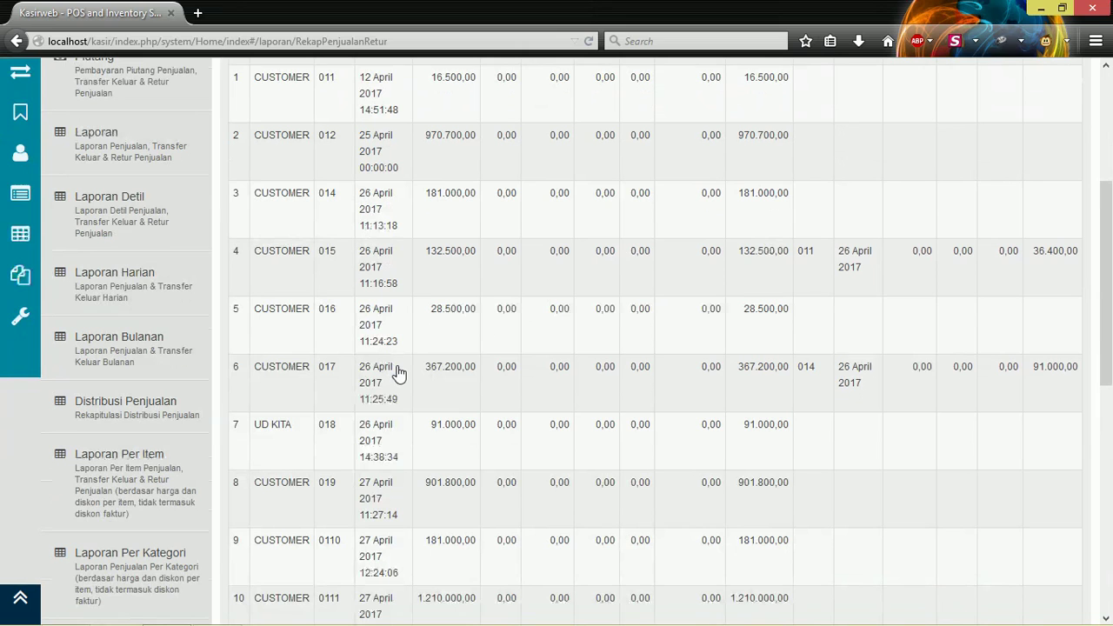
scroll(398, 369, up, 6)
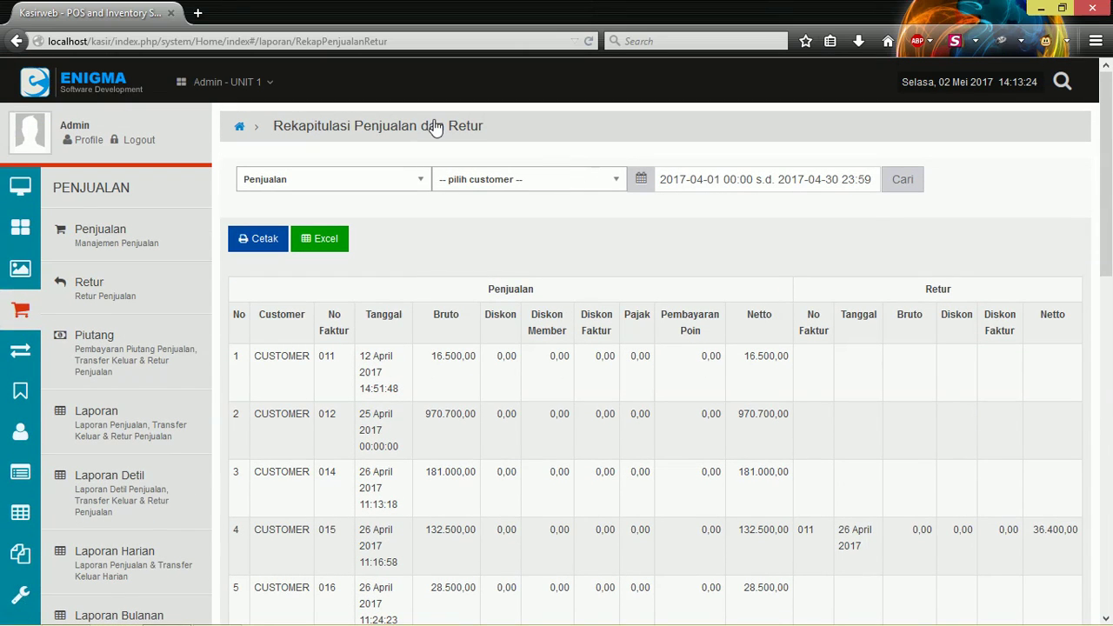
scroll(496, 261, down, 10)
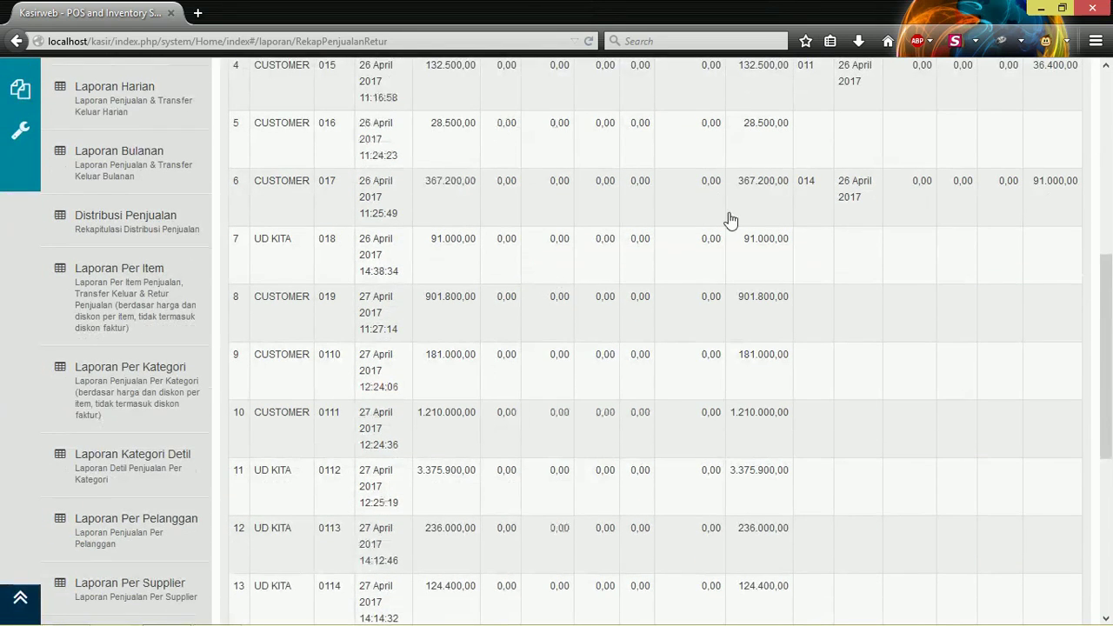
scroll(1031, 214, up, 2)
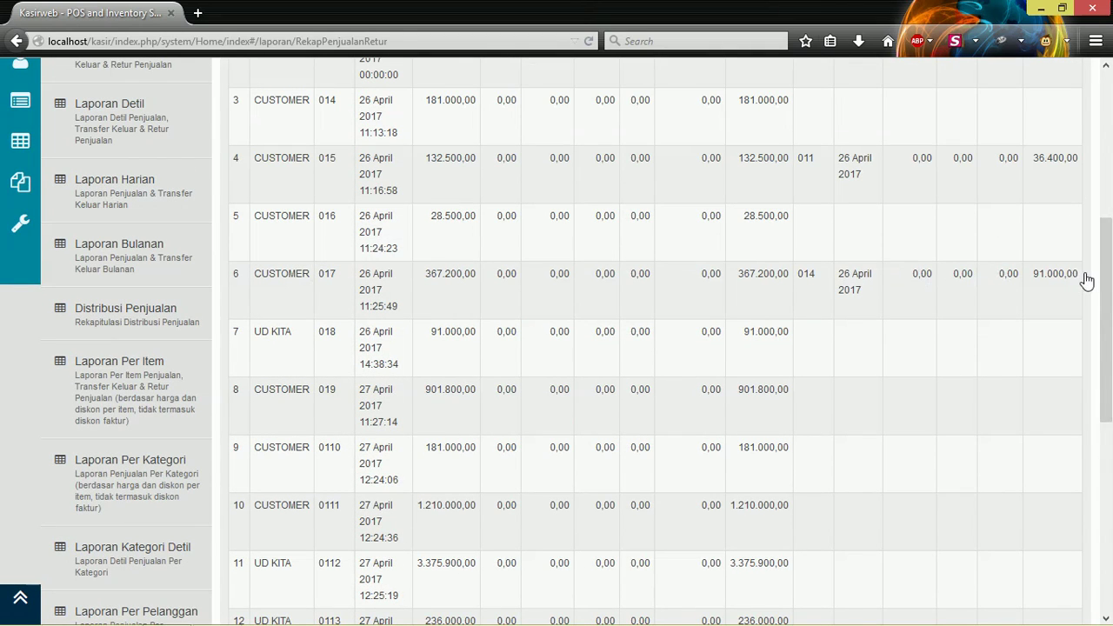
scroll(1073, 294, down, 3)
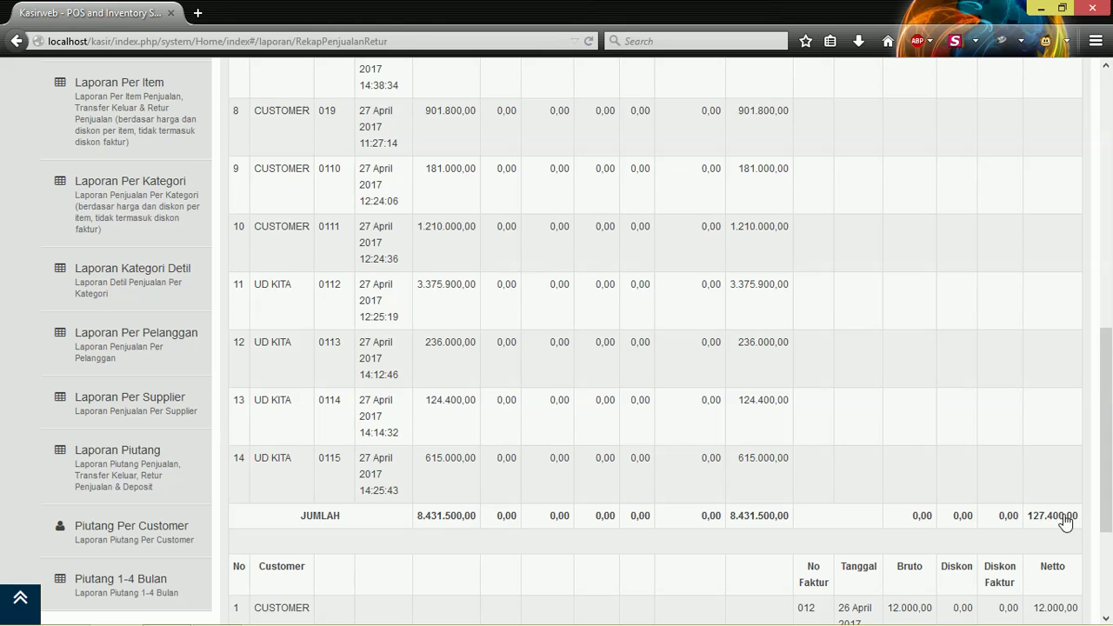
scroll(1065, 520, down, 3)
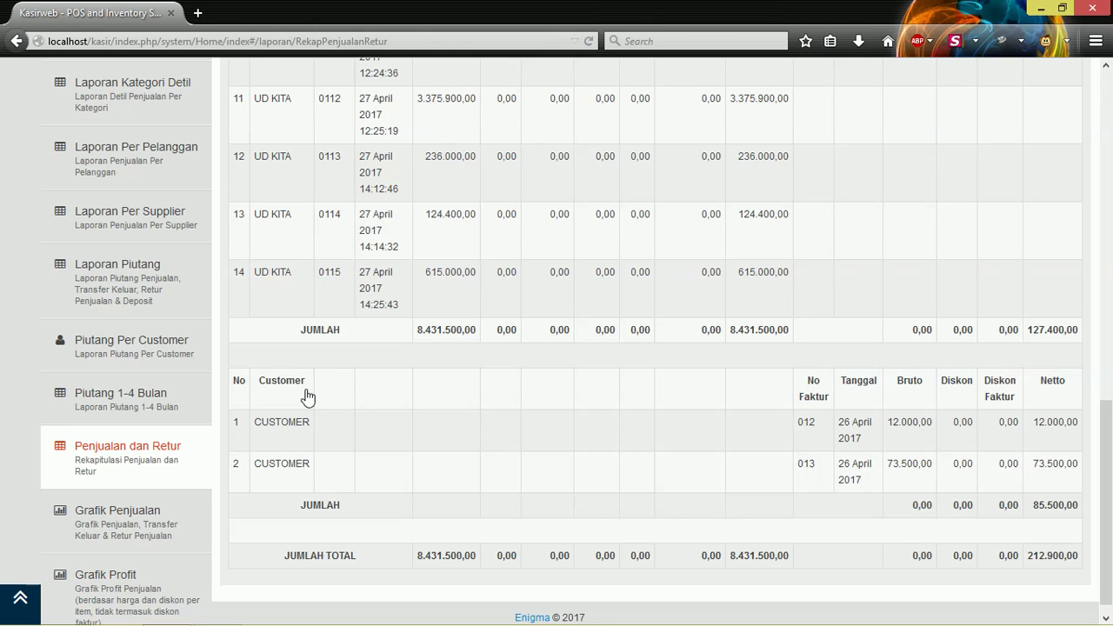
scroll(373, 469, up, 15)
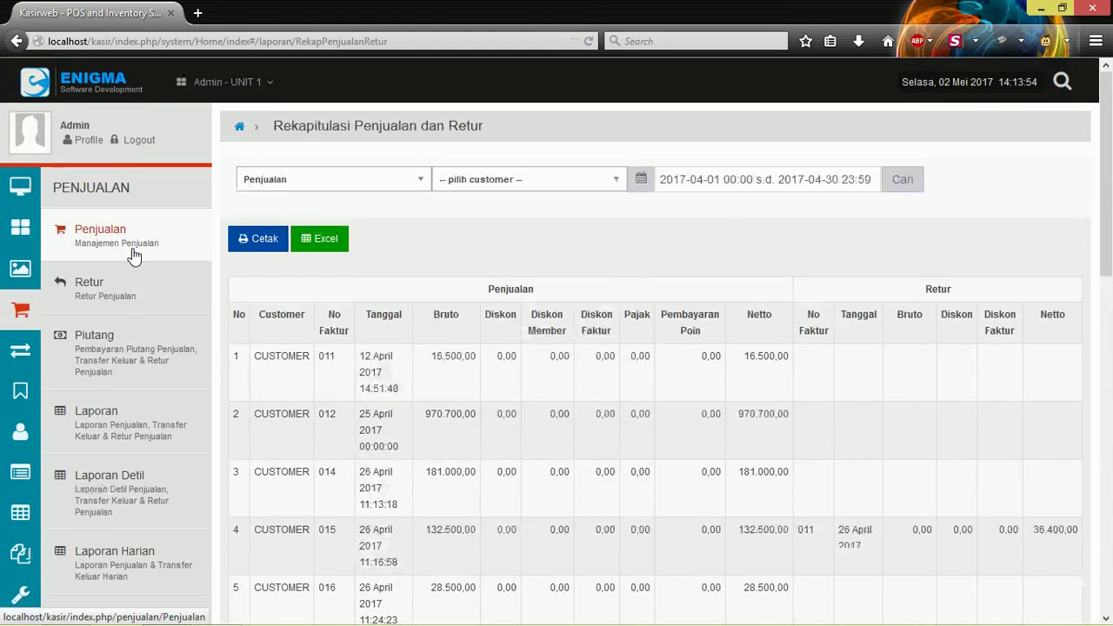
scroll(499, 293, down, 15)
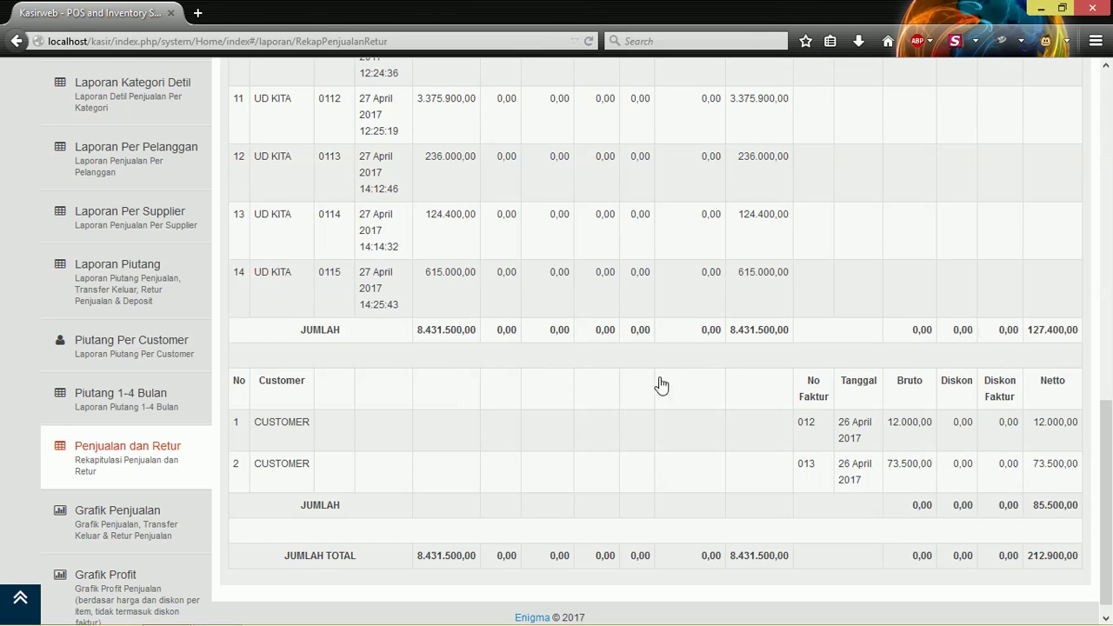
scroll(658, 385, up, 2)
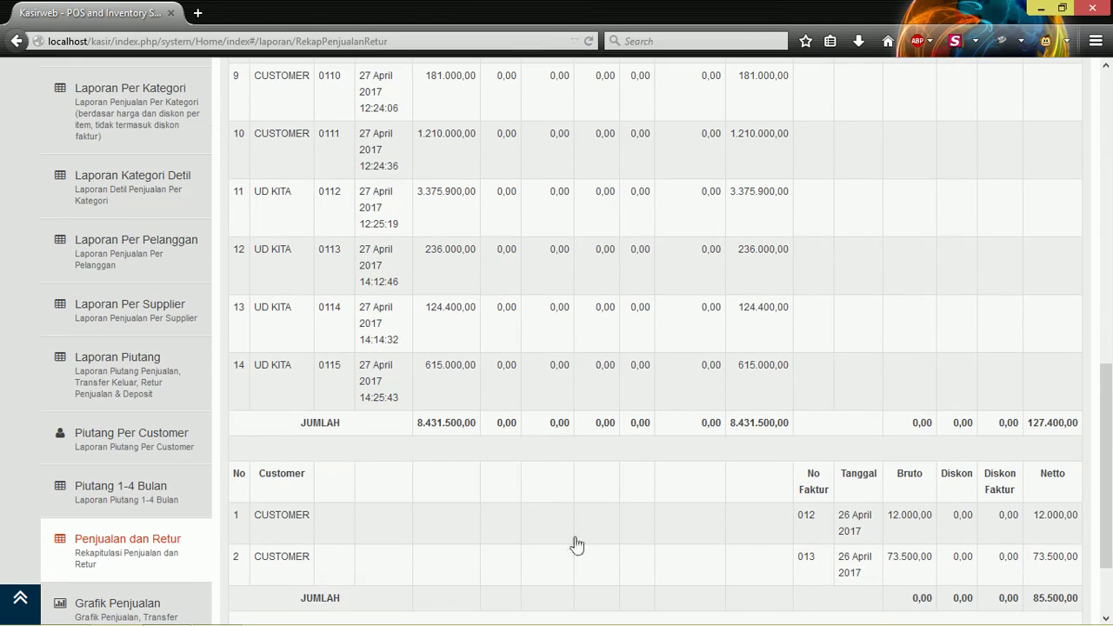
scroll(773, 541, down, 2)
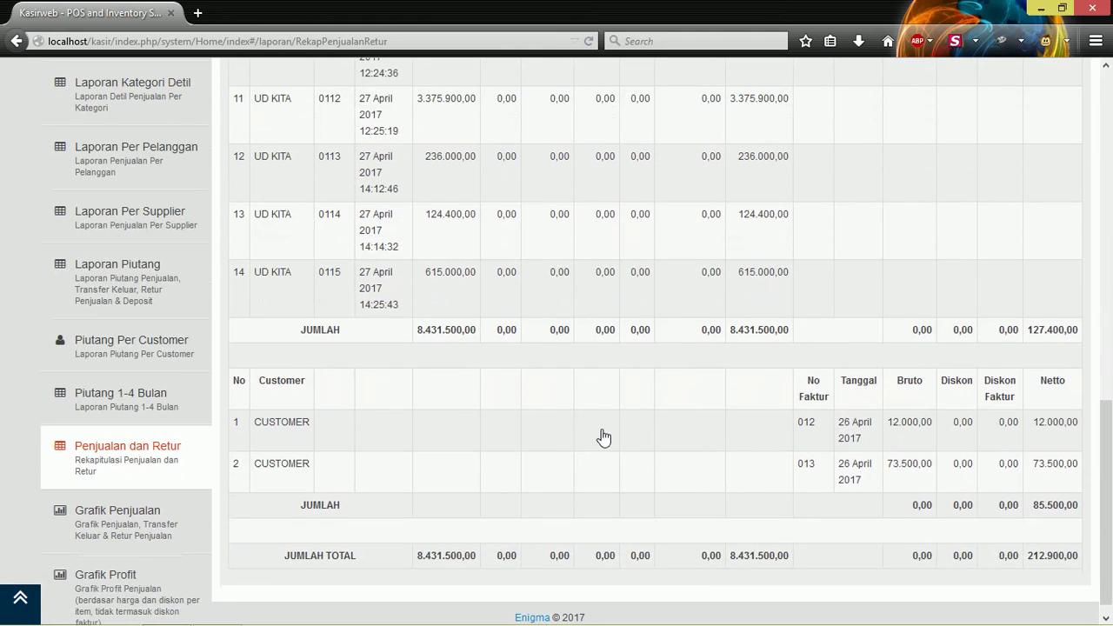
scroll(269, 419, up, 15)
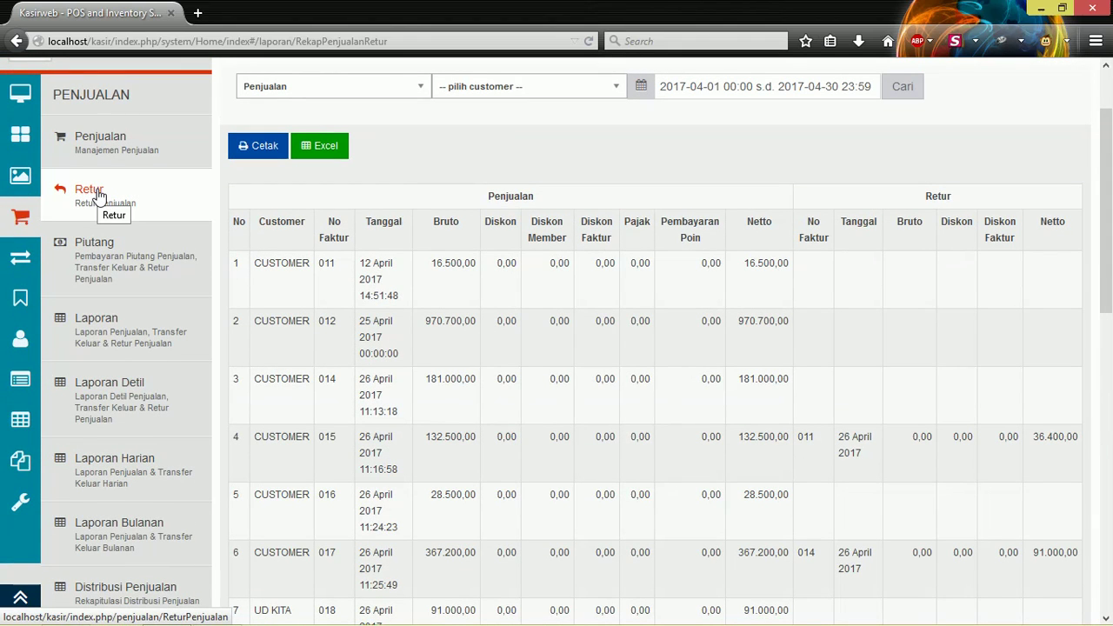
Start a new sales return for CUSTOMER.
click(98, 195)
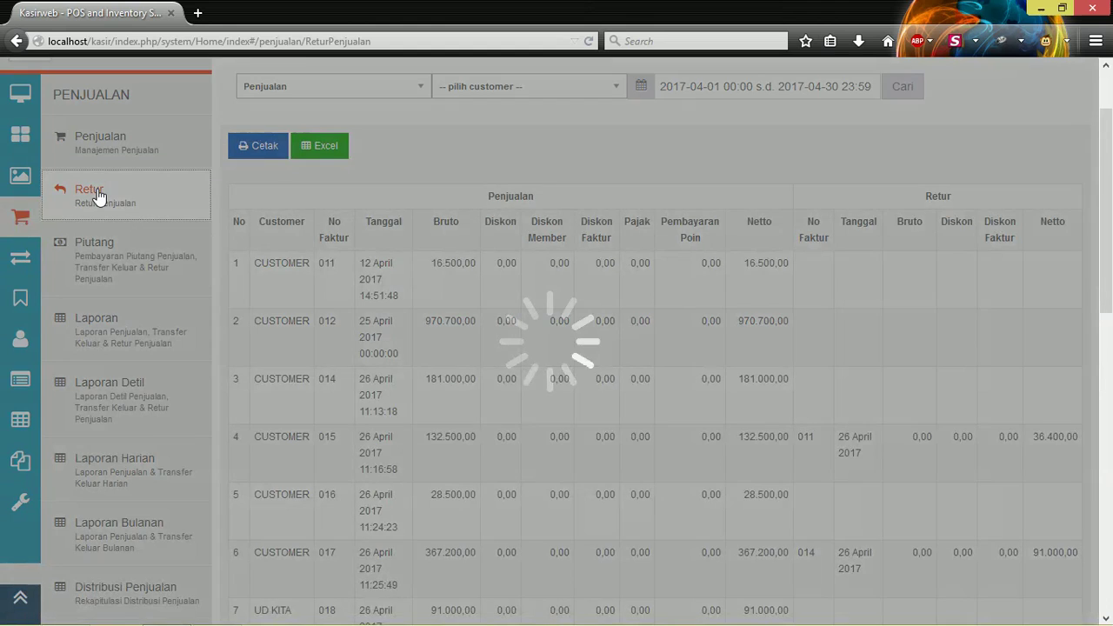
scroll(618, 415, up, 2)
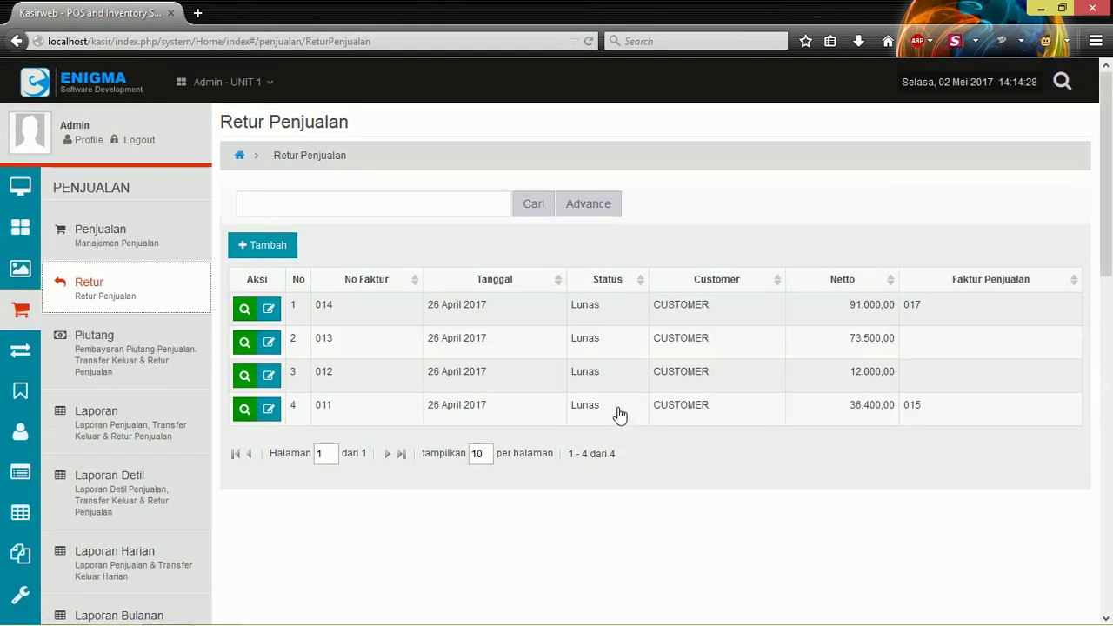
click(281, 250)
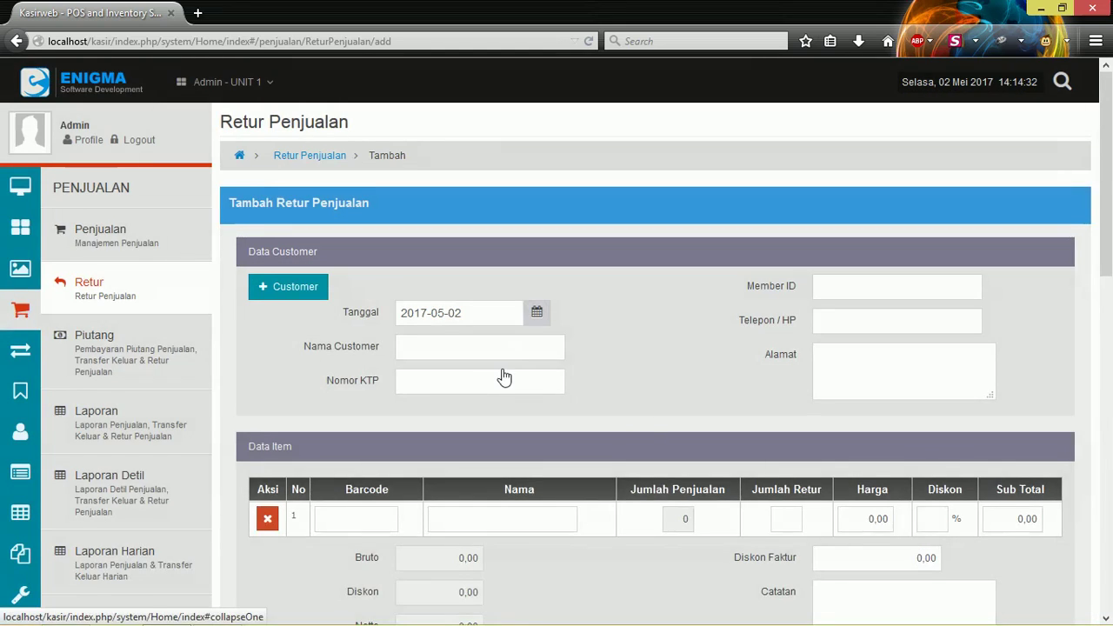
scroll(482, 347, down, 5)
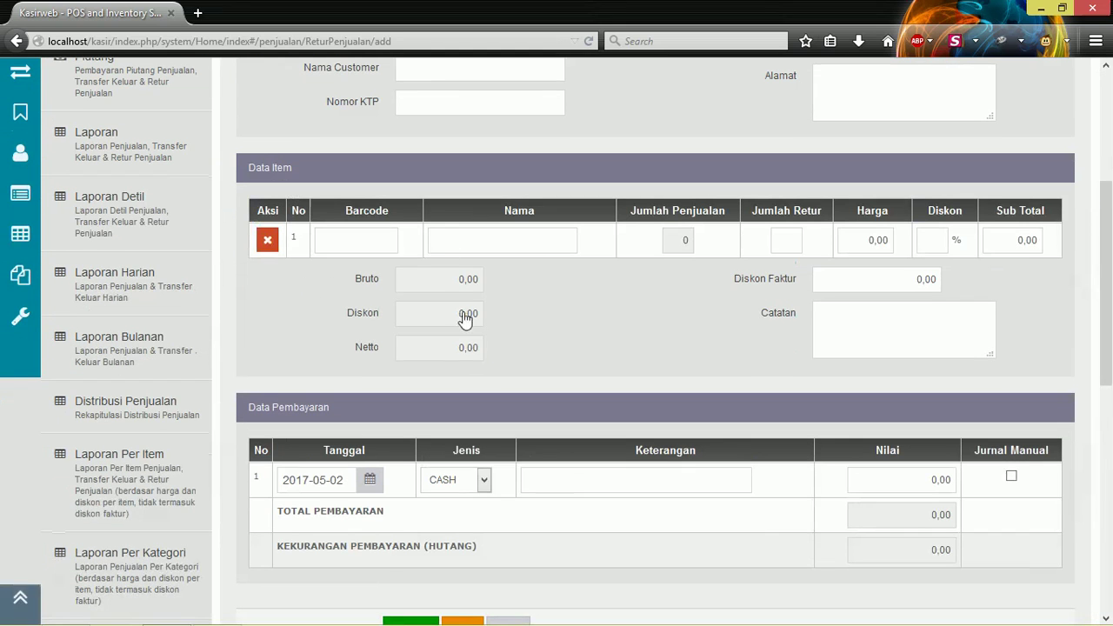
click(457, 102)
Pick the returned product, set Jumlah Retur 5, Nilai 93.000, and save return 025.
scroll(596, 330, up, 4)
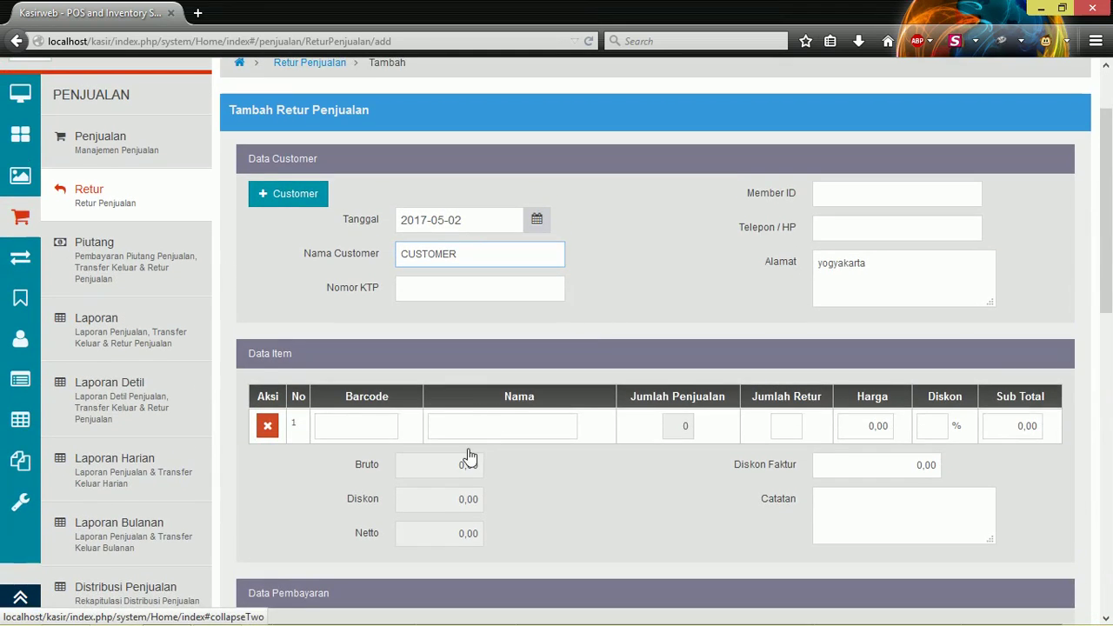
click(491, 435)
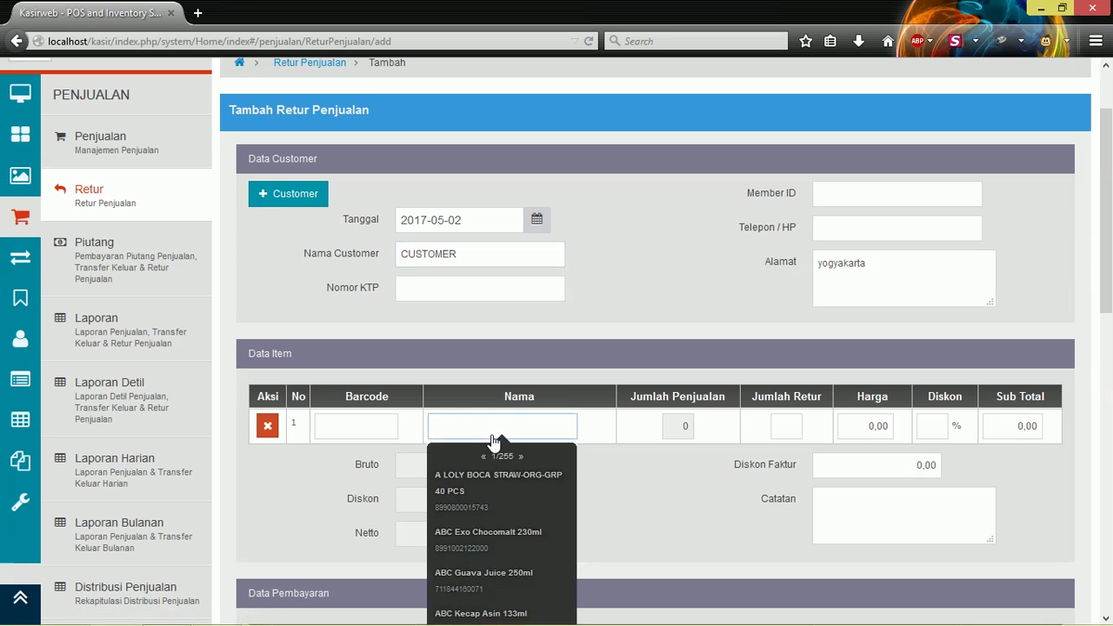
scroll(510, 405, down, 2)
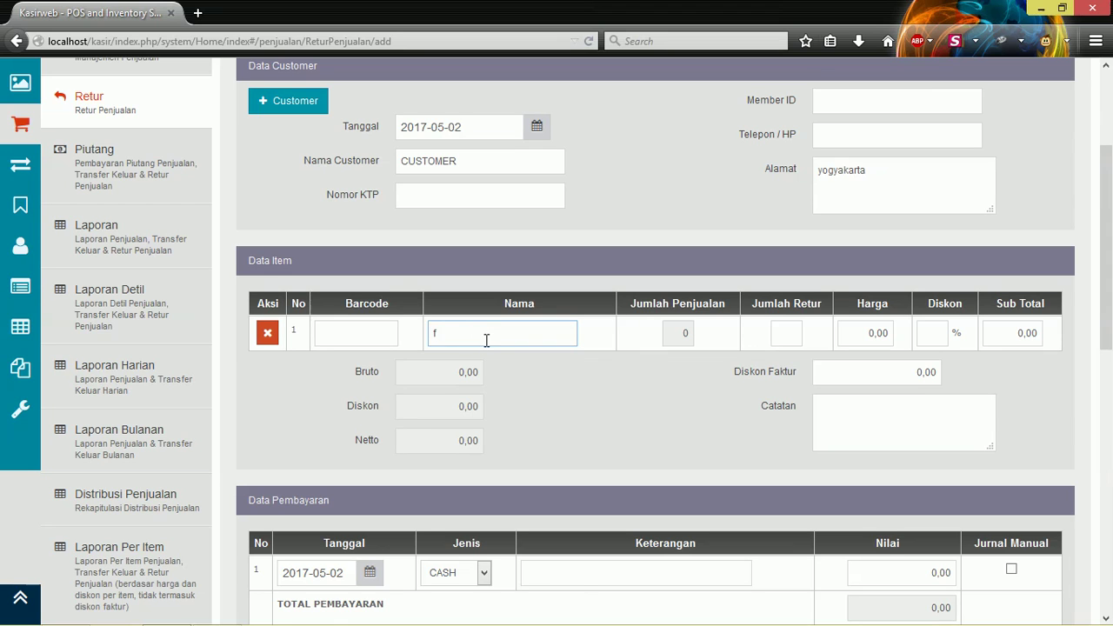
click(504, 400)
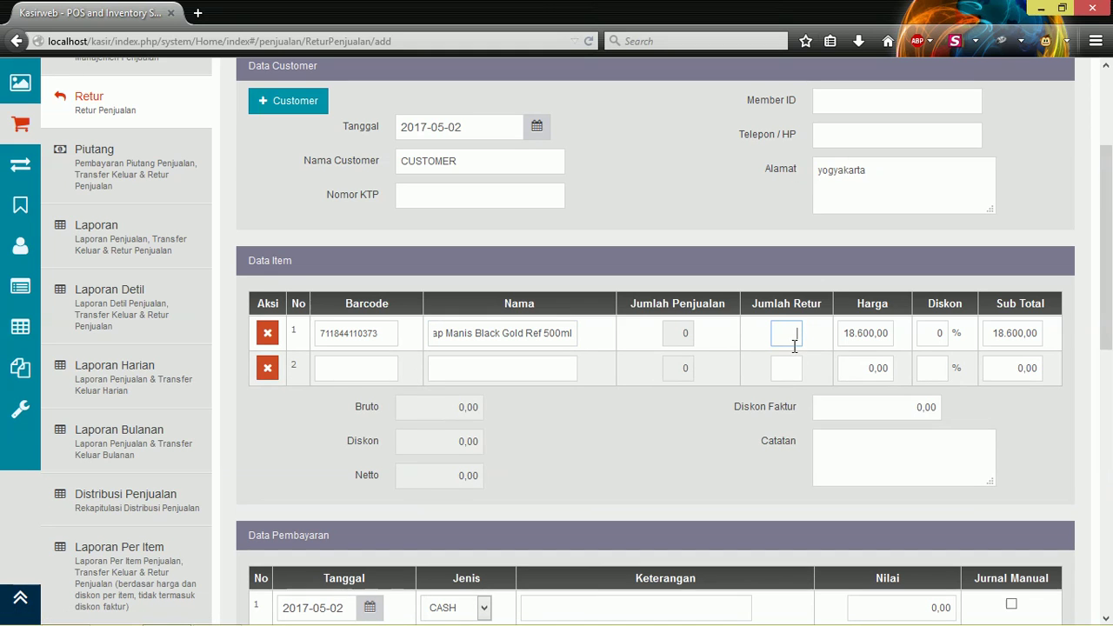
text(5)
scroll(733, 433, down, 5)
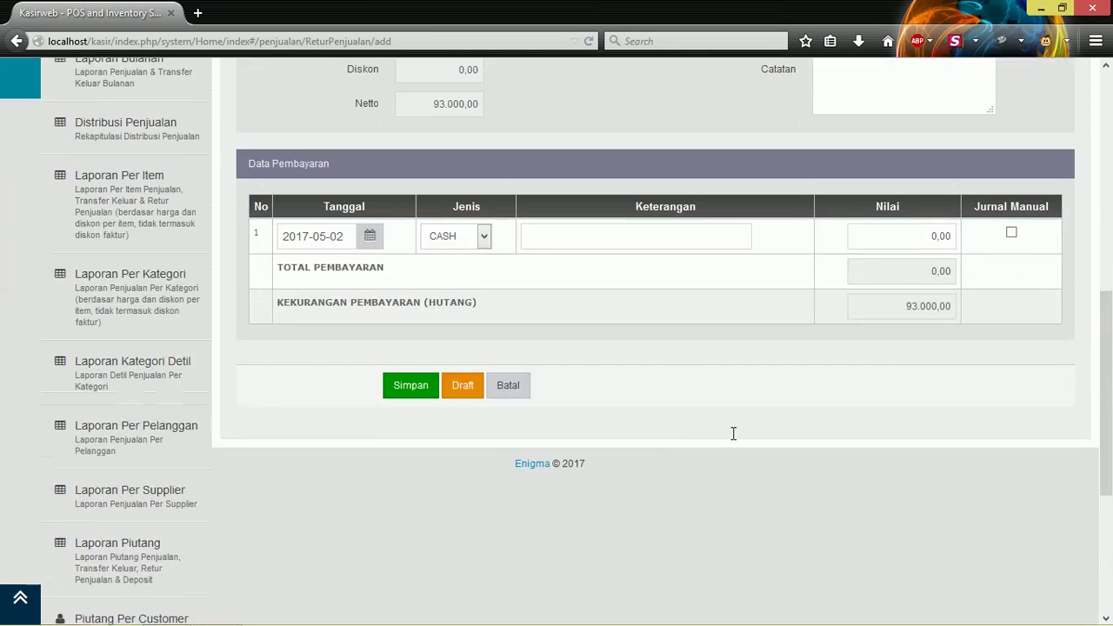
click(940, 242)
text(9300)
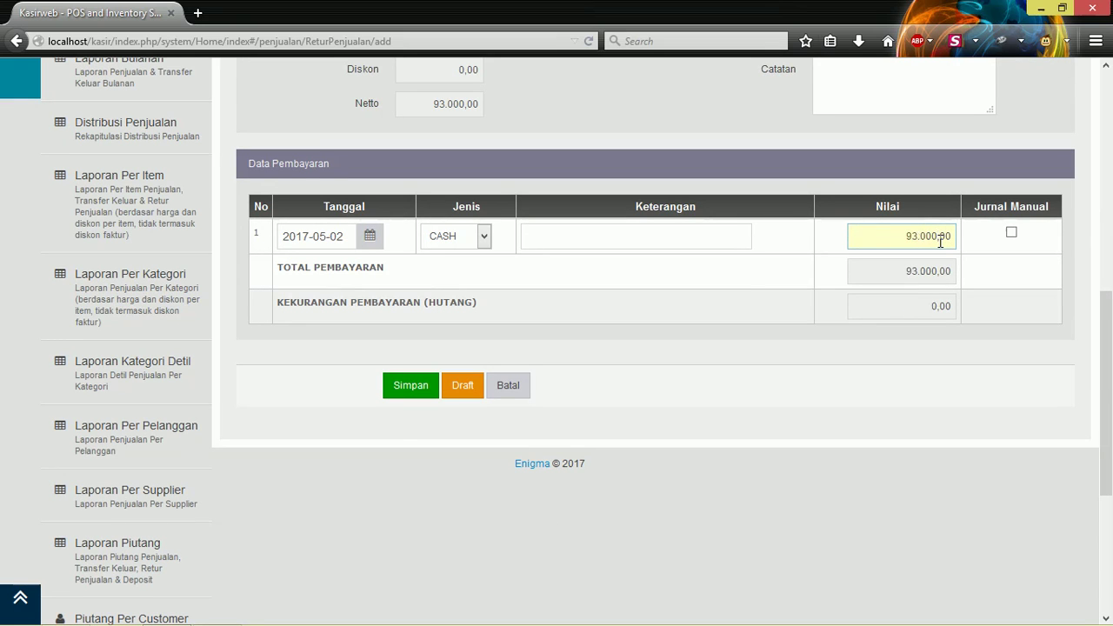
click(424, 390)
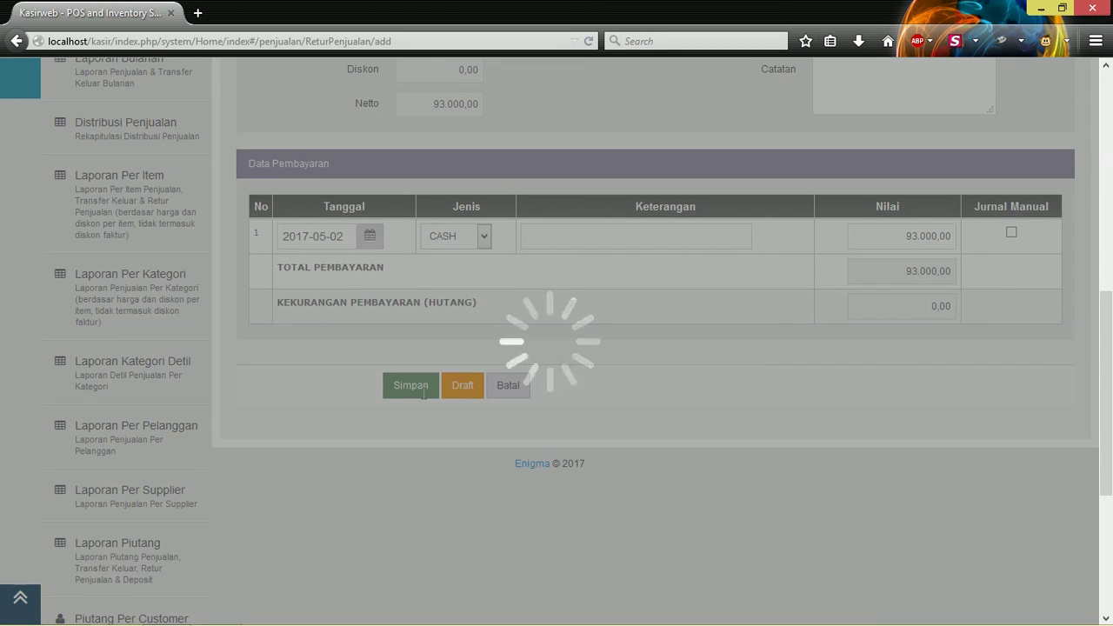
scroll(424, 391, up, 5)
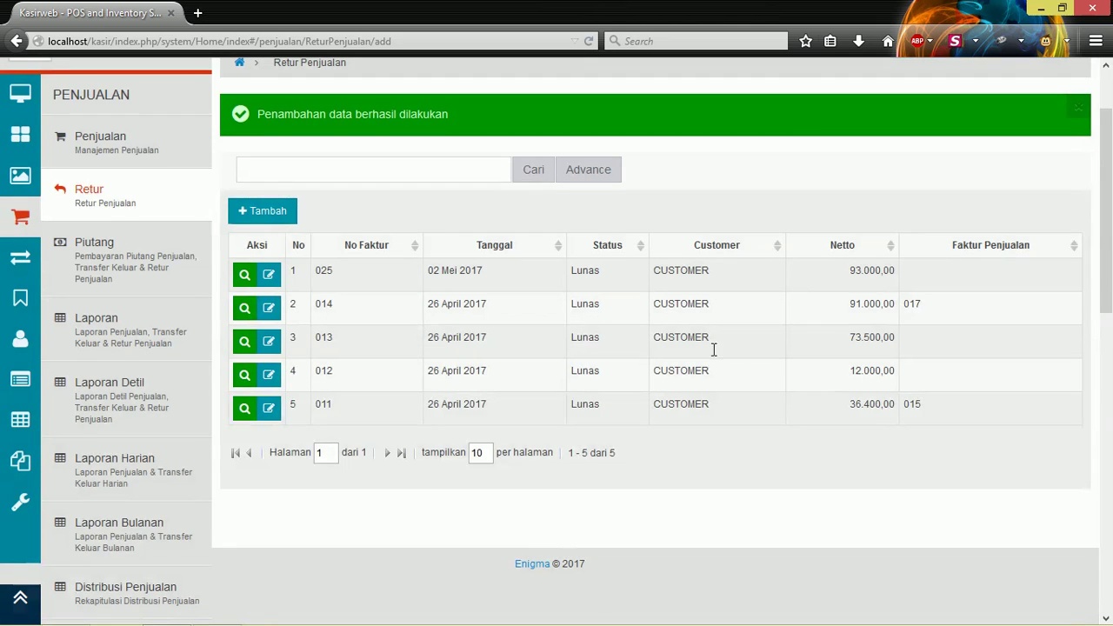
scroll(225, 306, down, 10)
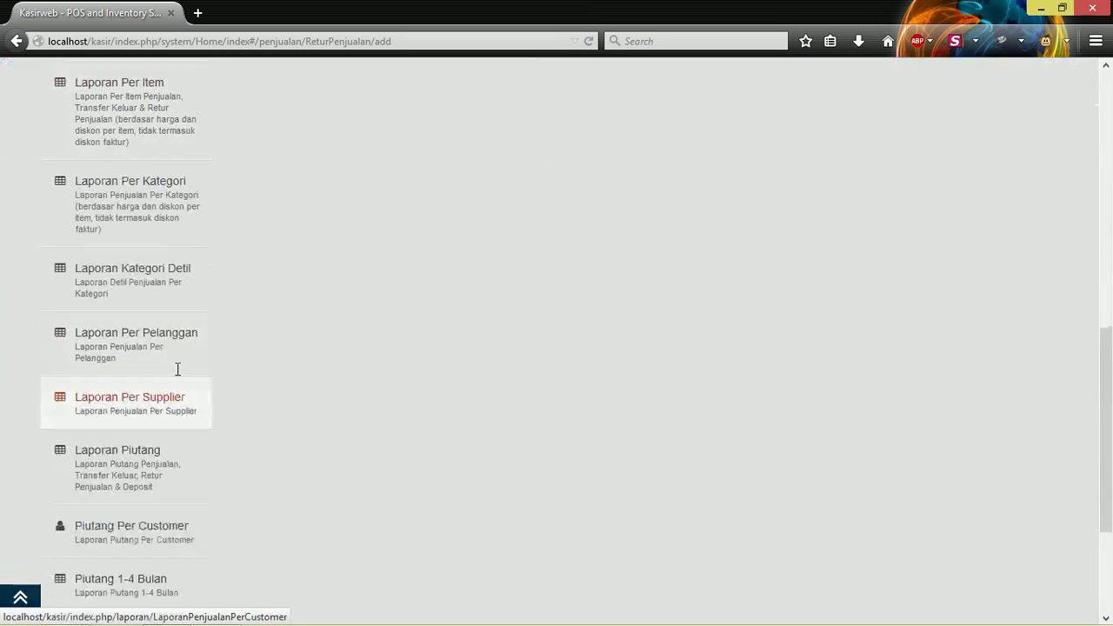
scroll(179, 347, down, 4)
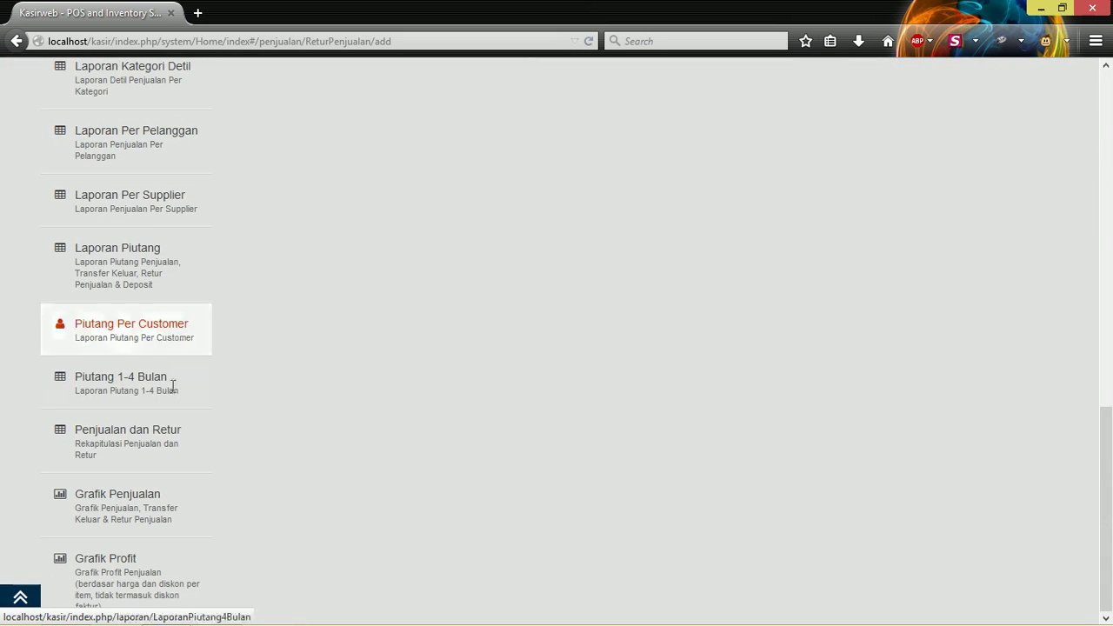
click(141, 430)
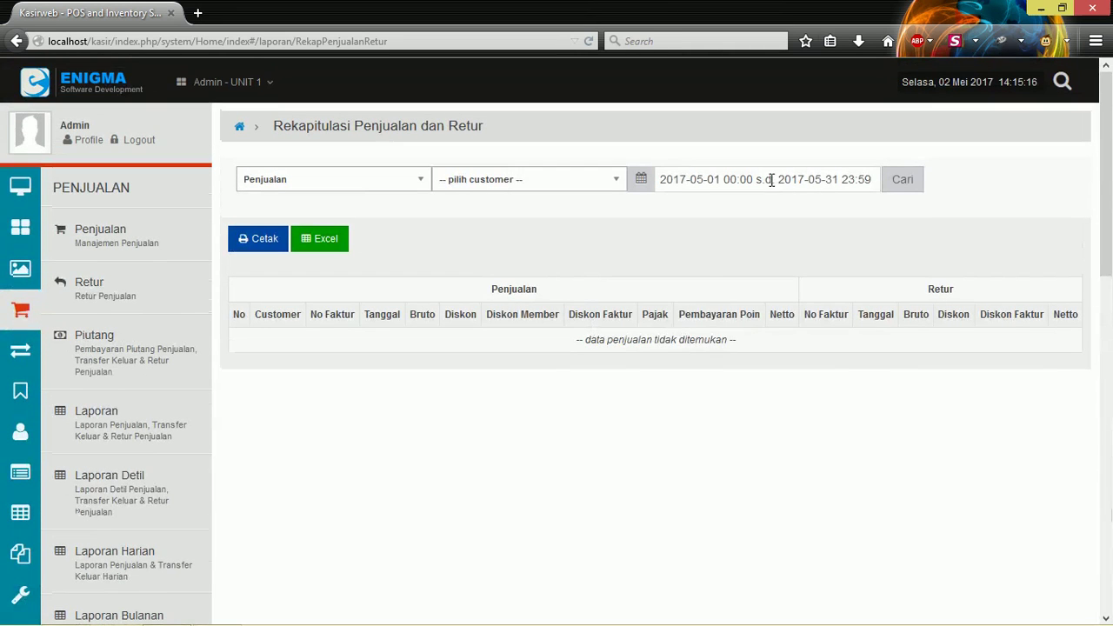
click(700, 358)
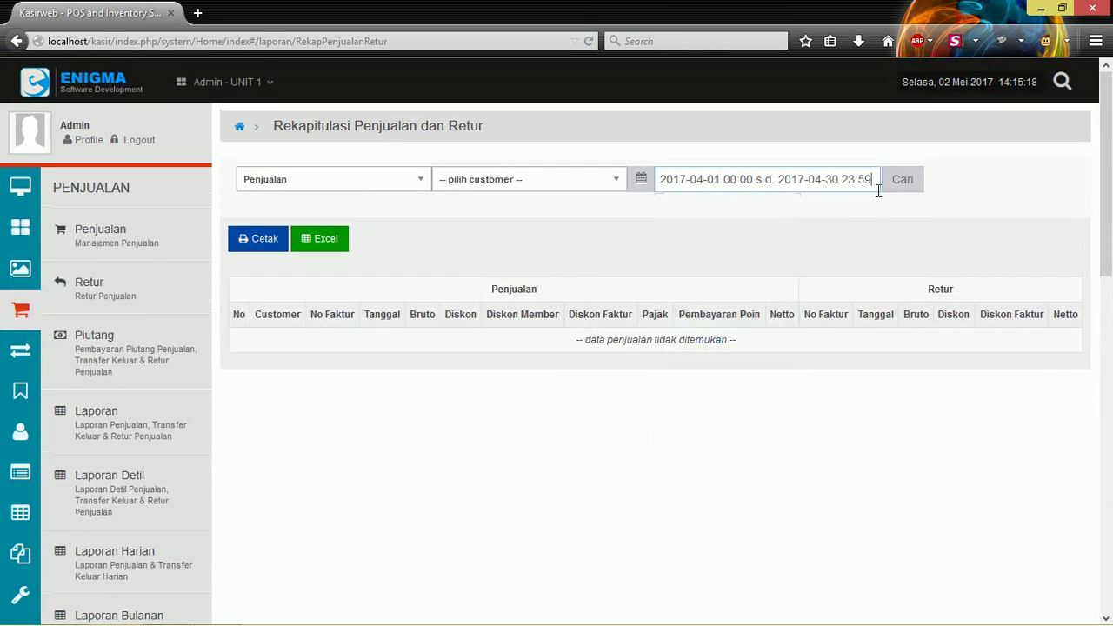
click(901, 179)
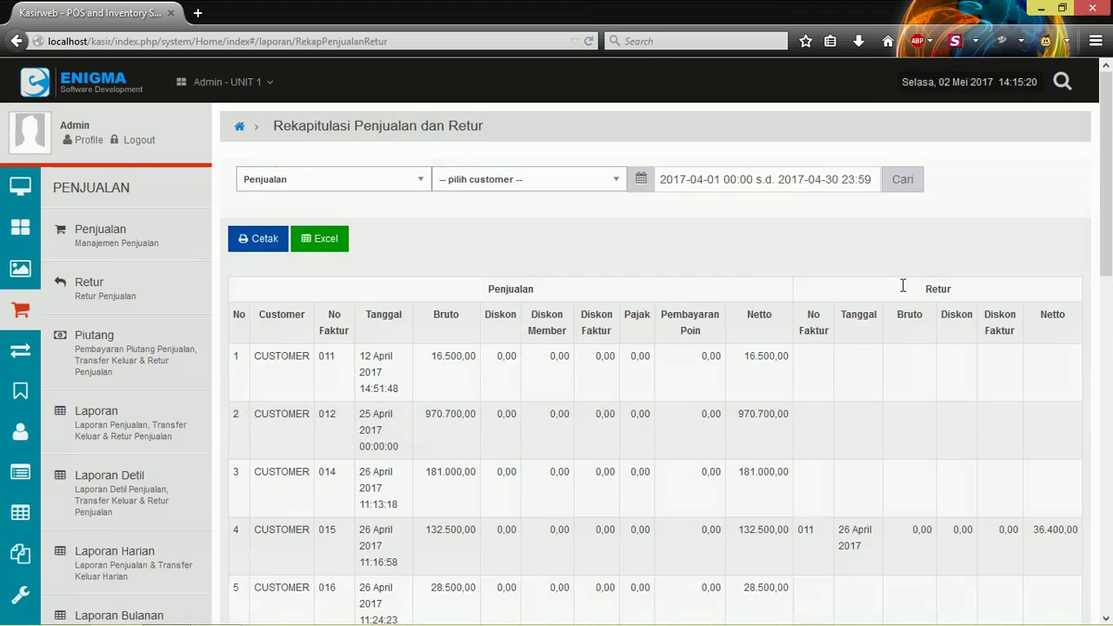
scroll(810, 323, down, 3)
scroll(810, 322, down, 8)
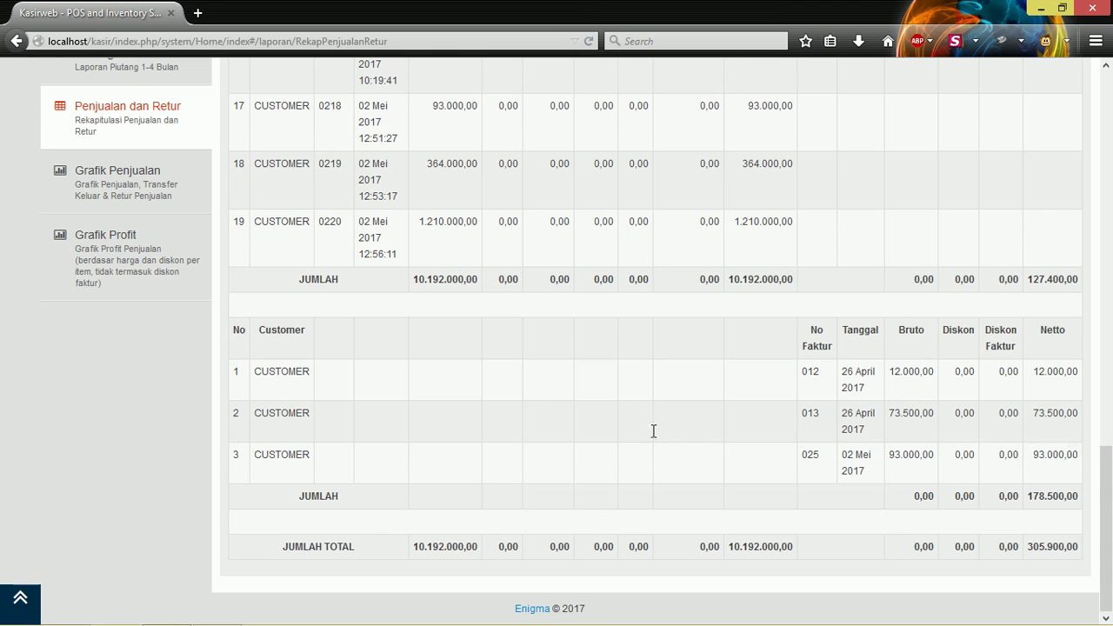
scroll(432, 383, up, 10)
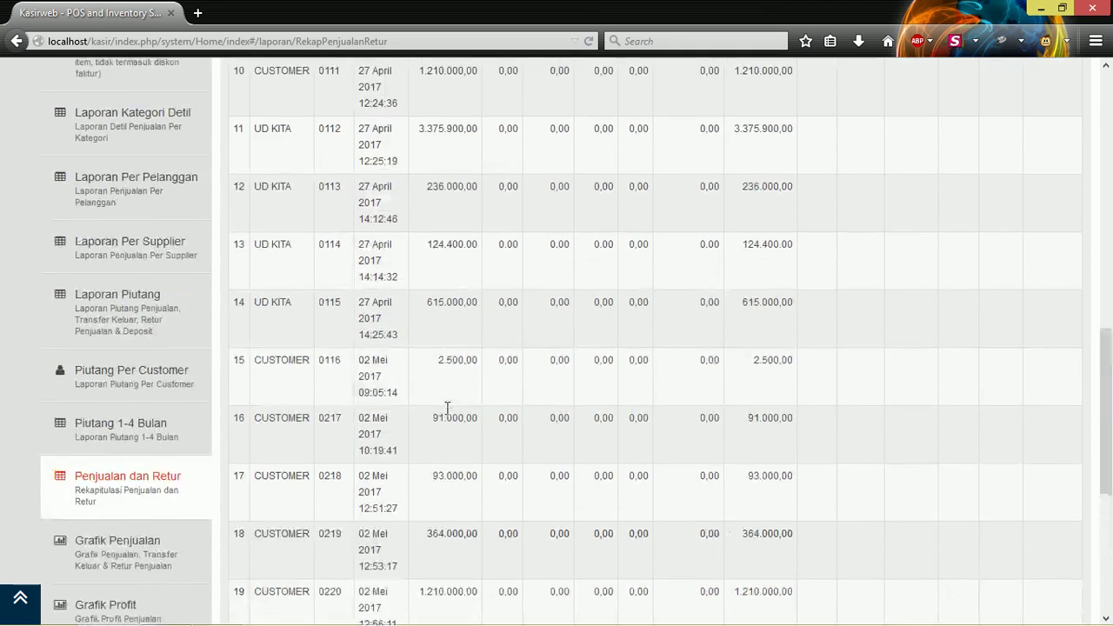
scroll(145, 139, up, 3)
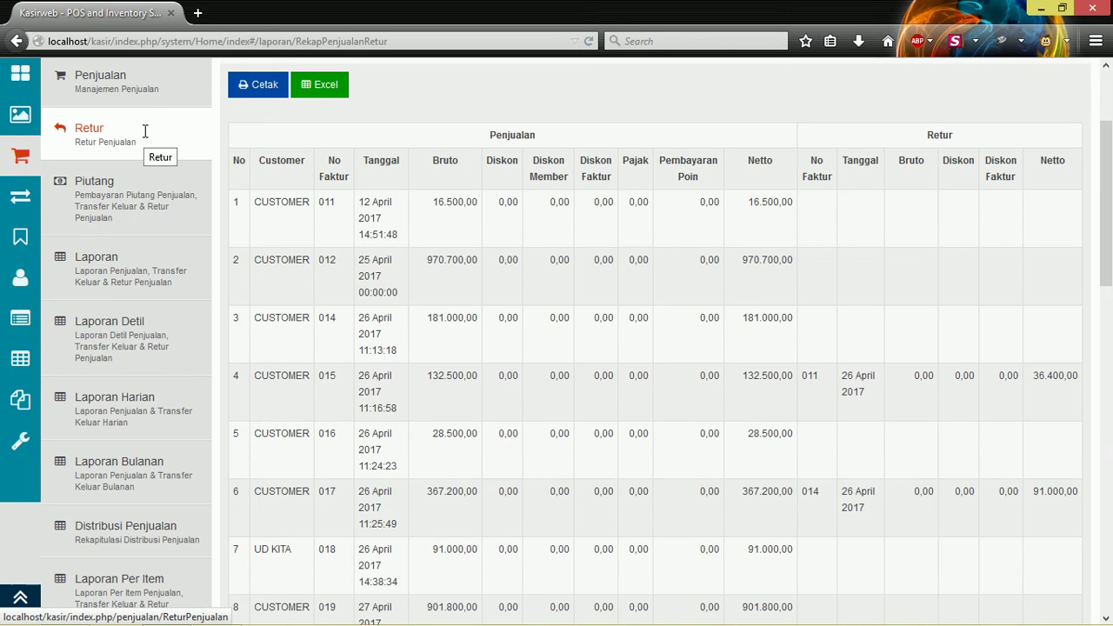
scroll(633, 261, down, 12)
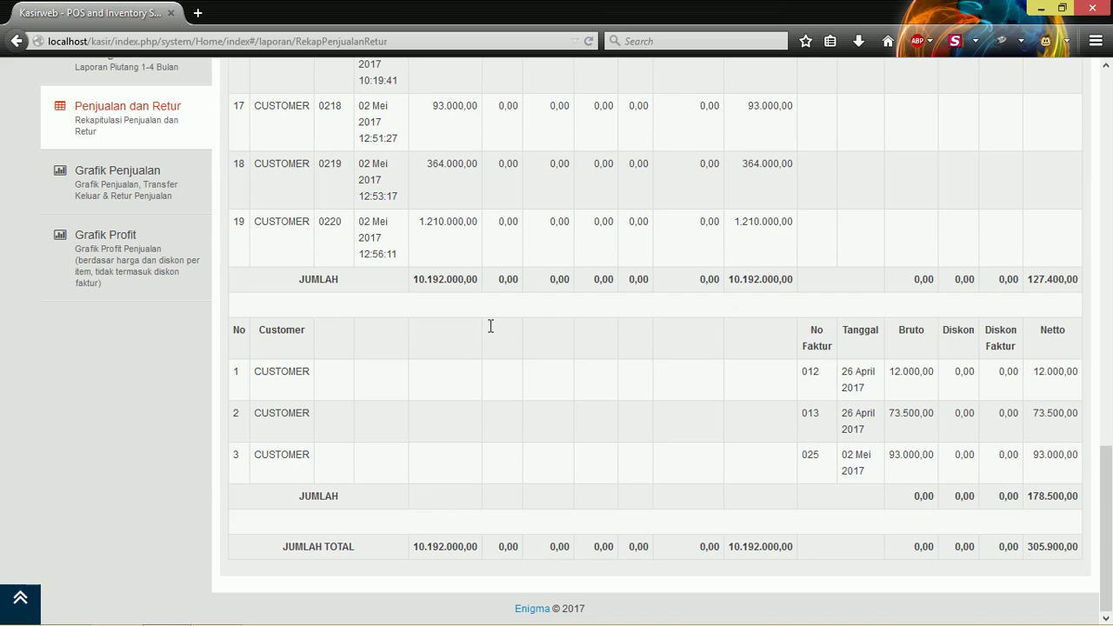
scroll(491, 326, up, 15)
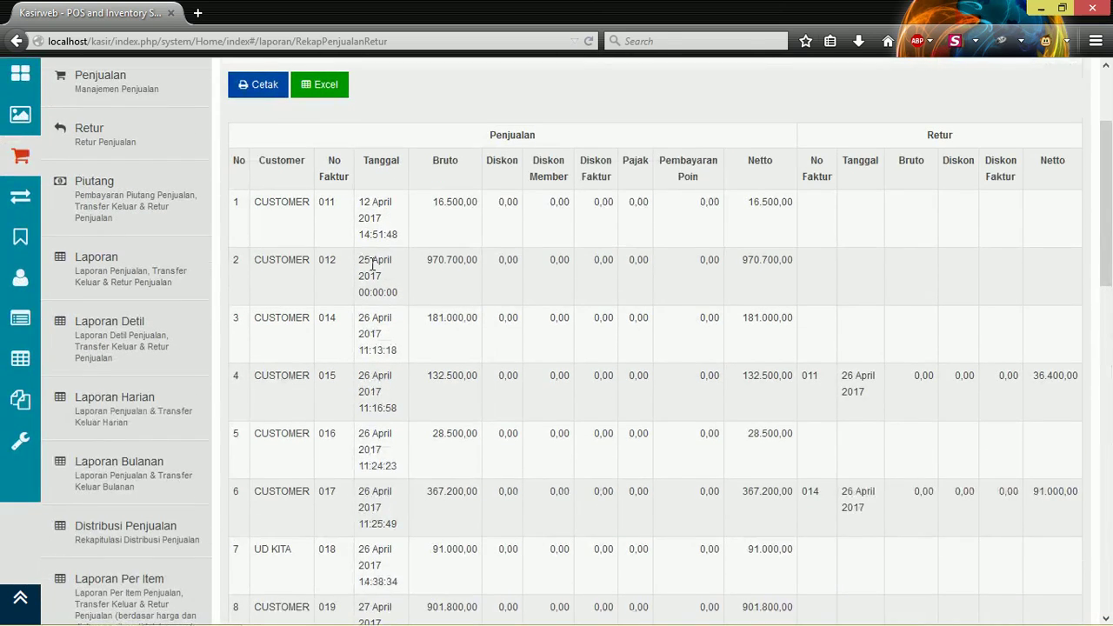
scroll(738, 323, down, 4)
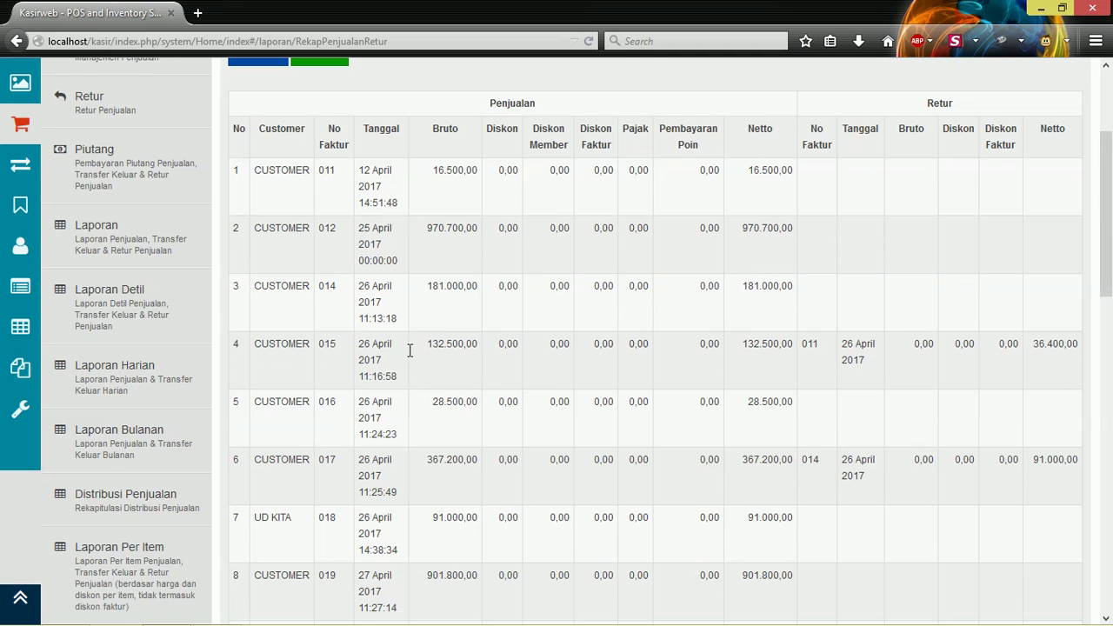
scroll(409, 351, up, 3)
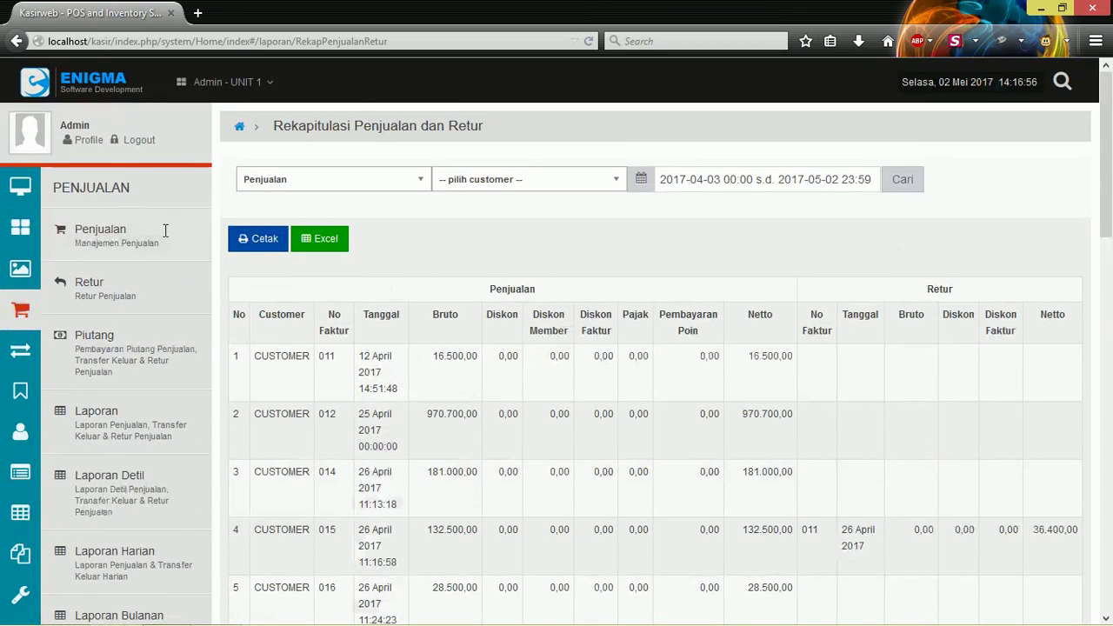
Start a new sale with CUSTOMER as the buyer.
click(165, 230)
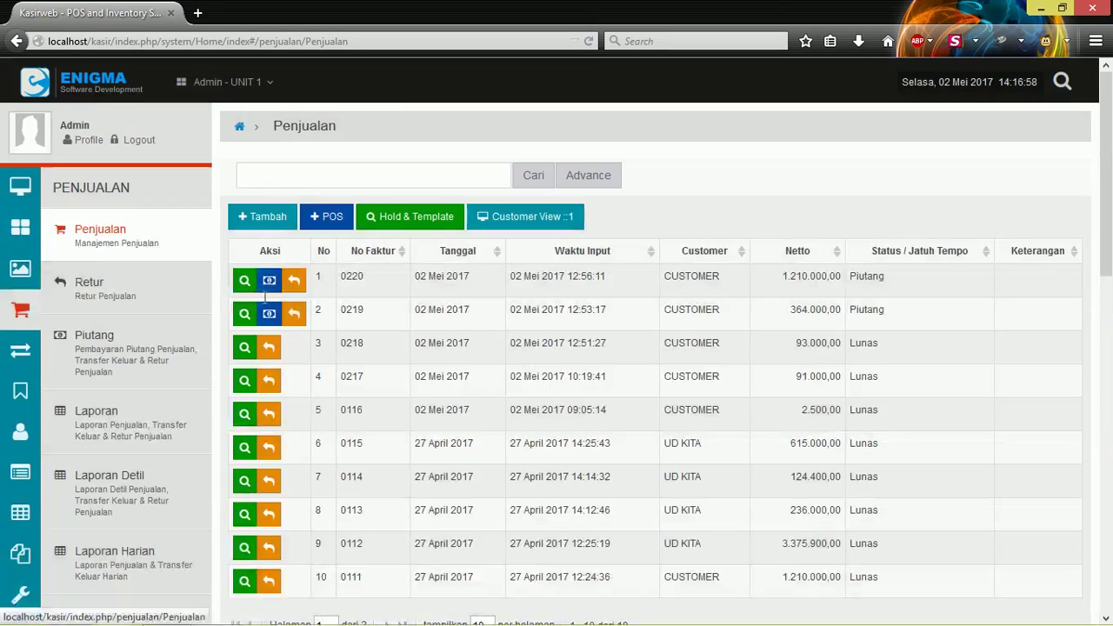
click(272, 215)
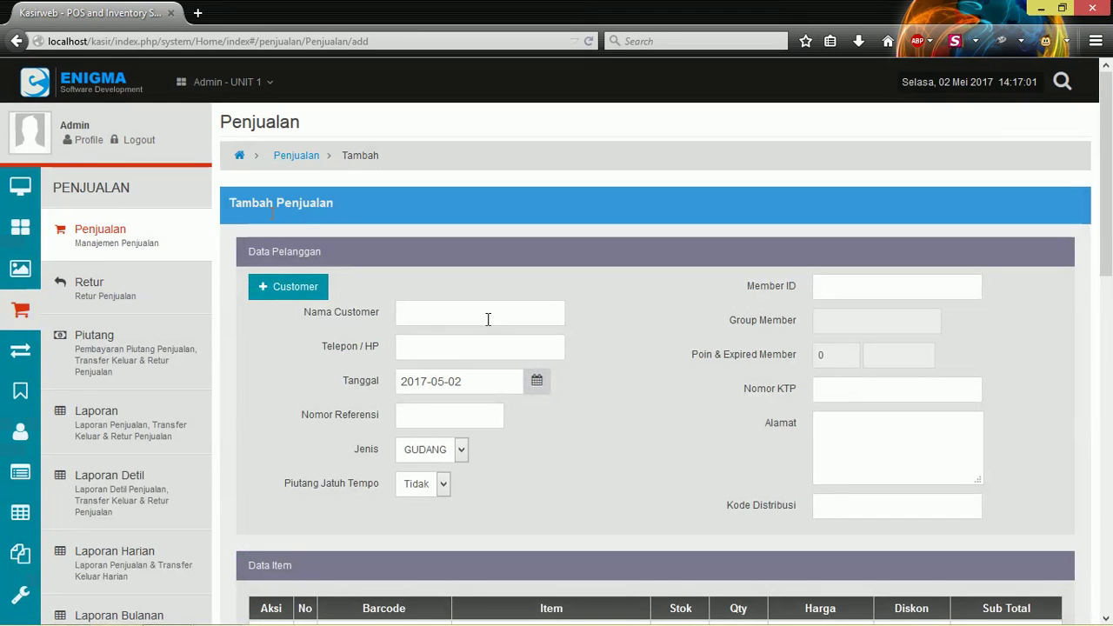
click(488, 319)
click(492, 345)
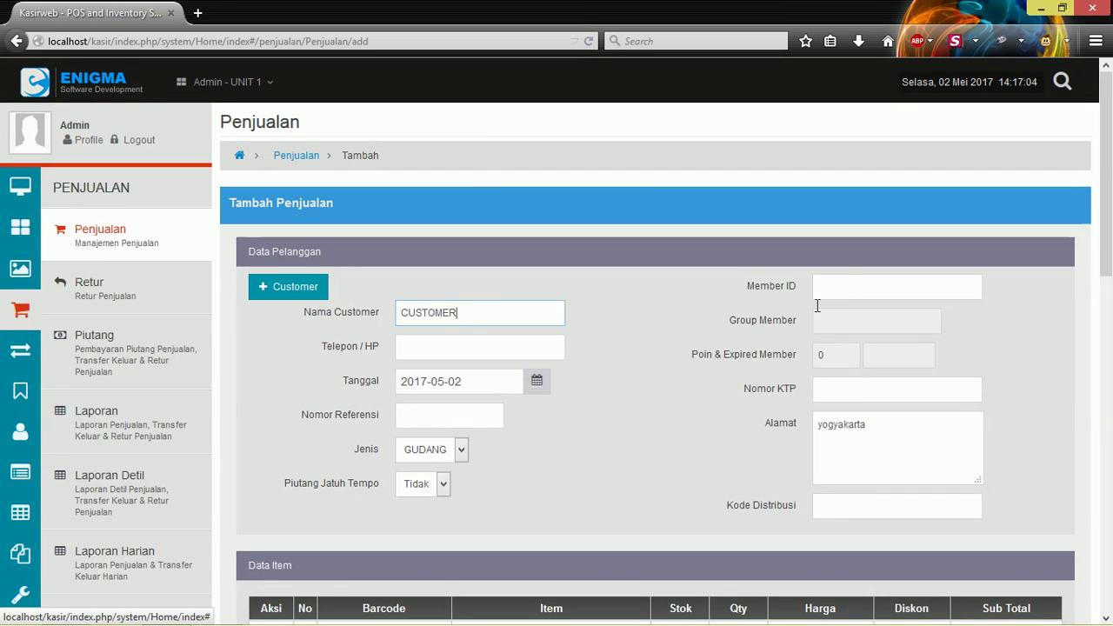
click(840, 293)
scroll(560, 324, down, 5)
Add 7 ABC Exo Chocomalt 230ml, pay 32900 in cash, and save the sale.
click(539, 265)
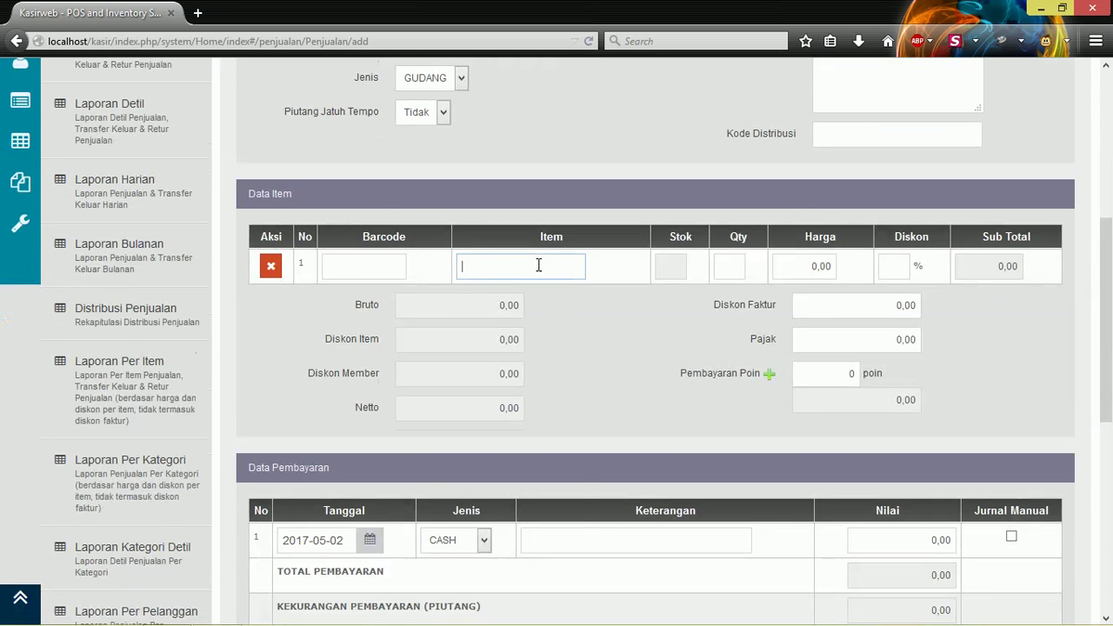
click(542, 427)
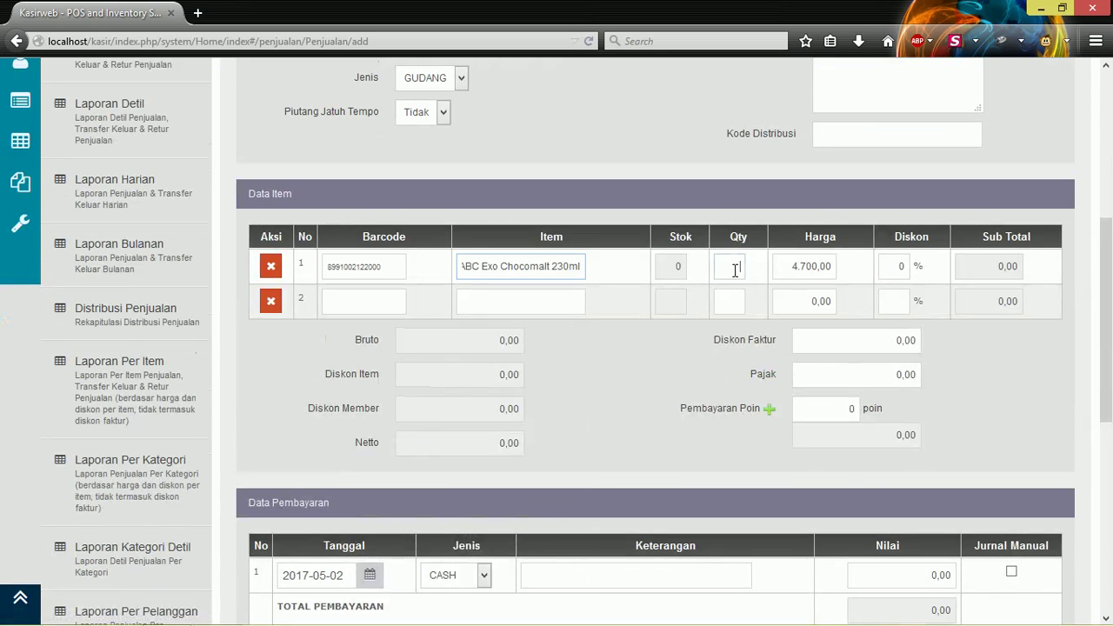
click(735, 271)
text(7)
scroll(705, 425, down, 5)
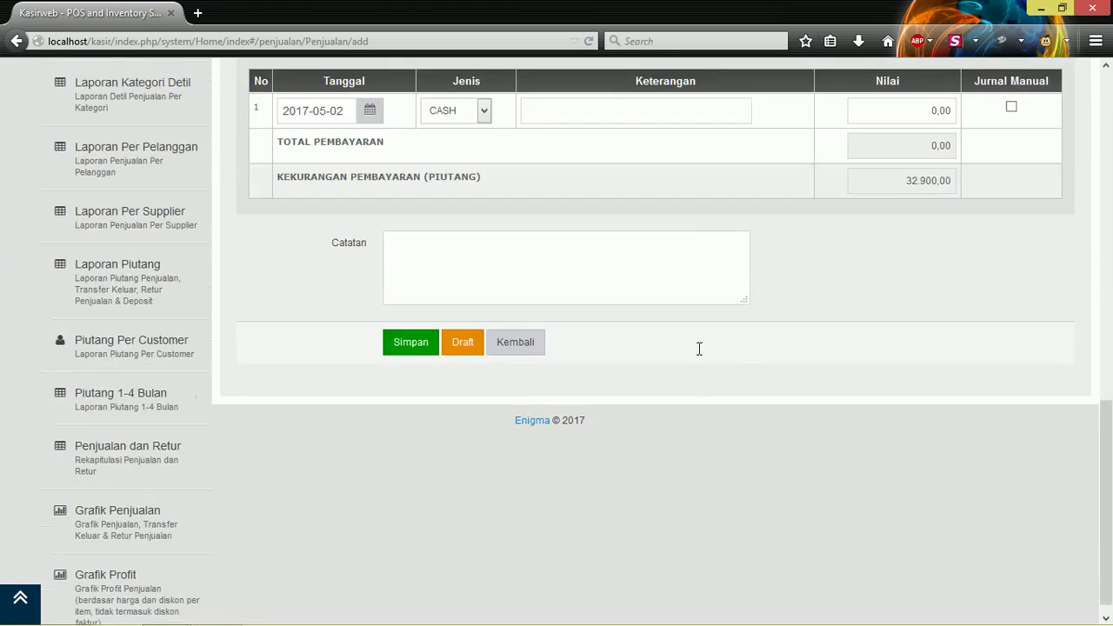
scroll(699, 345, up, 2)
click(907, 296)
text(32900)
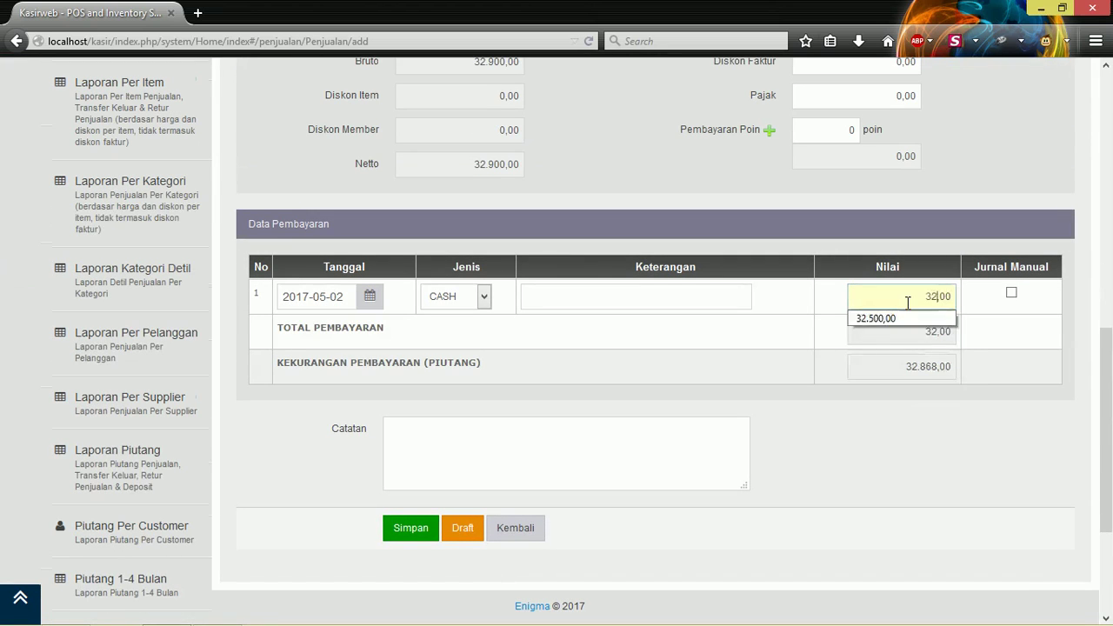
click(411, 528)
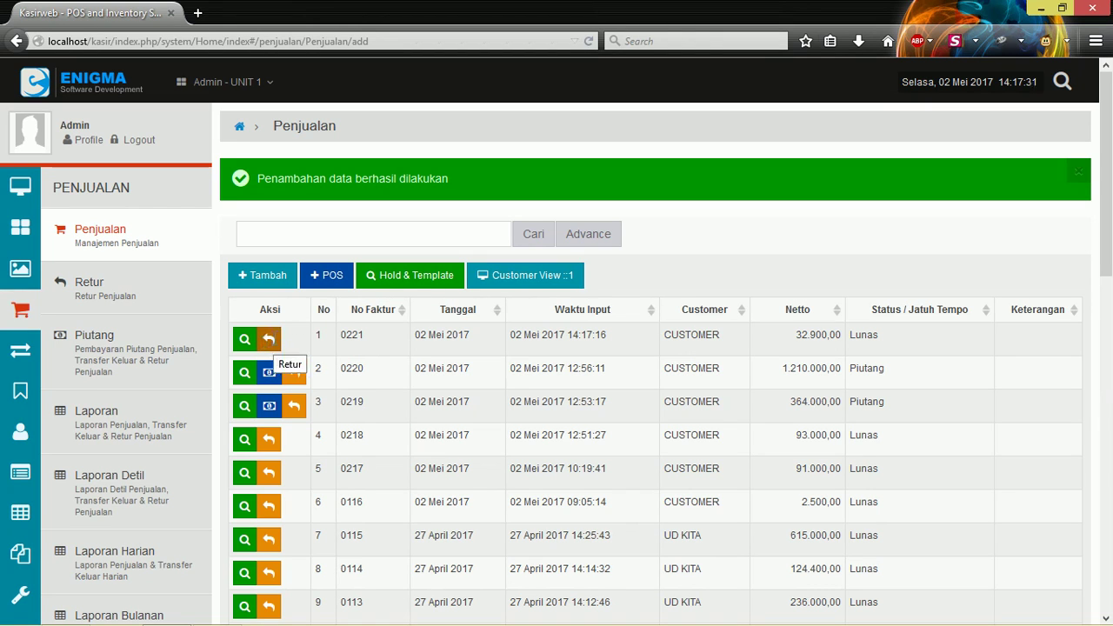
Return 2 ABC Exo Chocomalt 230ml from sale 0221 with a 9.400 cash refund.
click(270, 339)
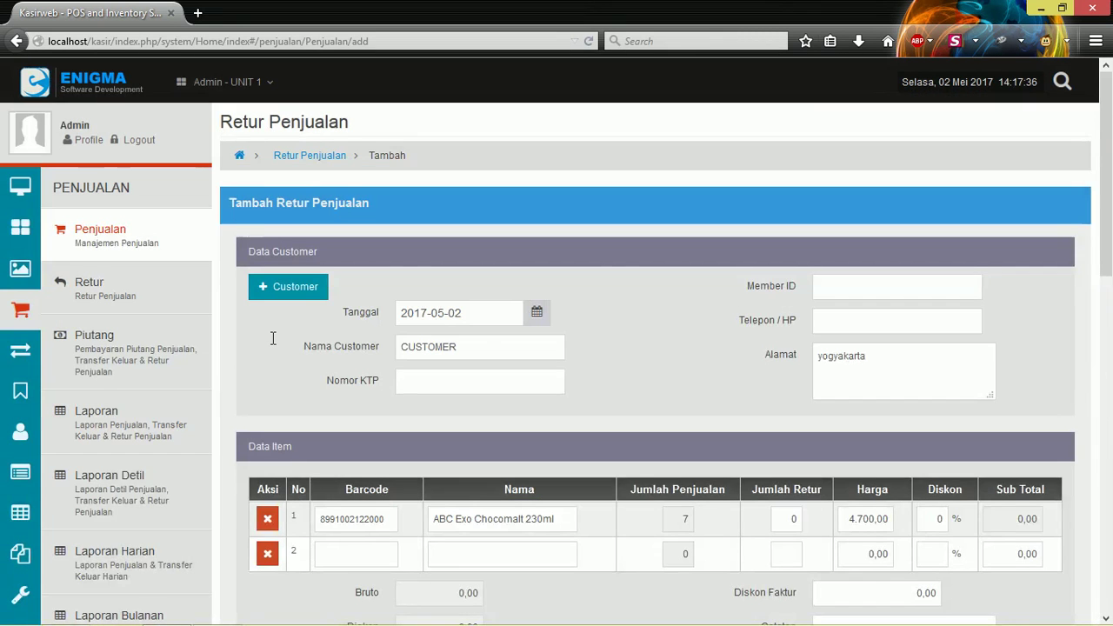
scroll(688, 283, down, 5)
click(776, 149)
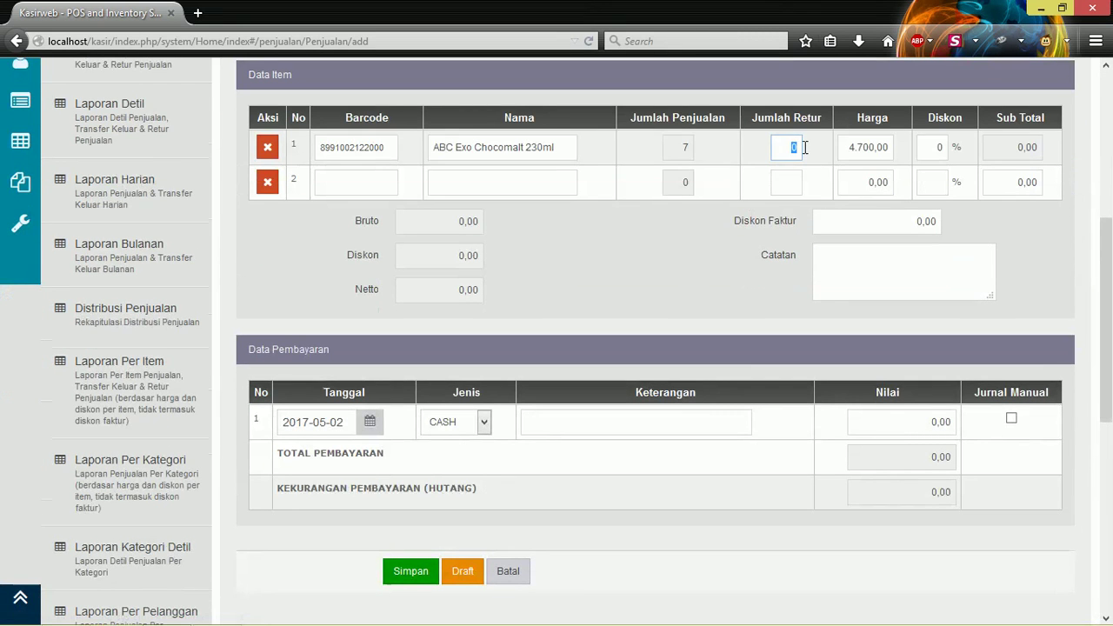
text(2)
click(658, 315)
scroll(657, 315, down, 3)
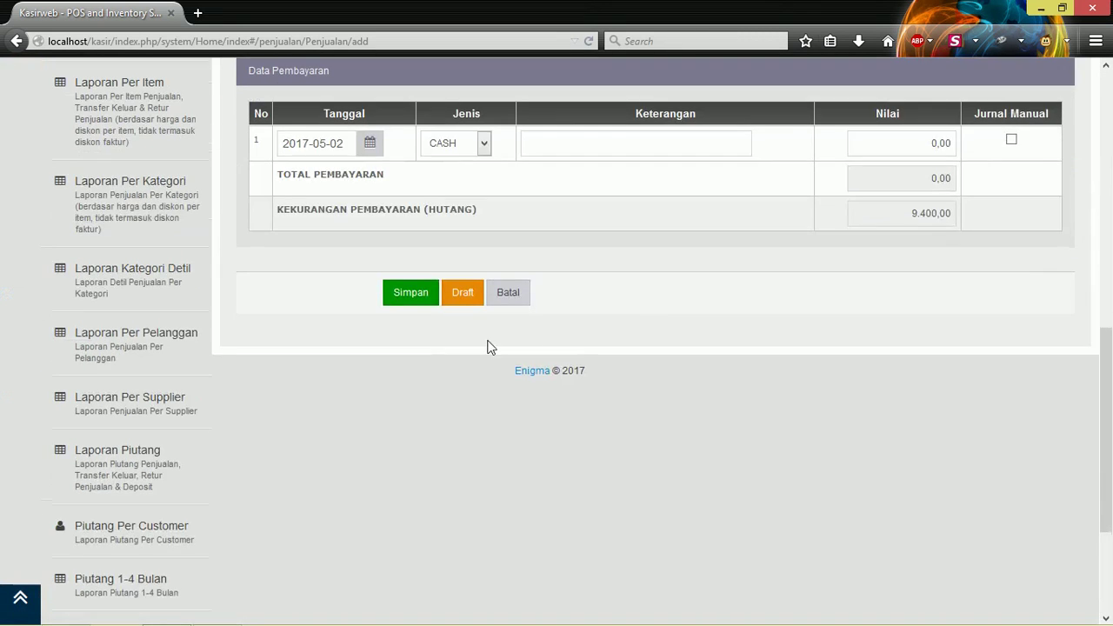
click(949, 147)
text(9.40)
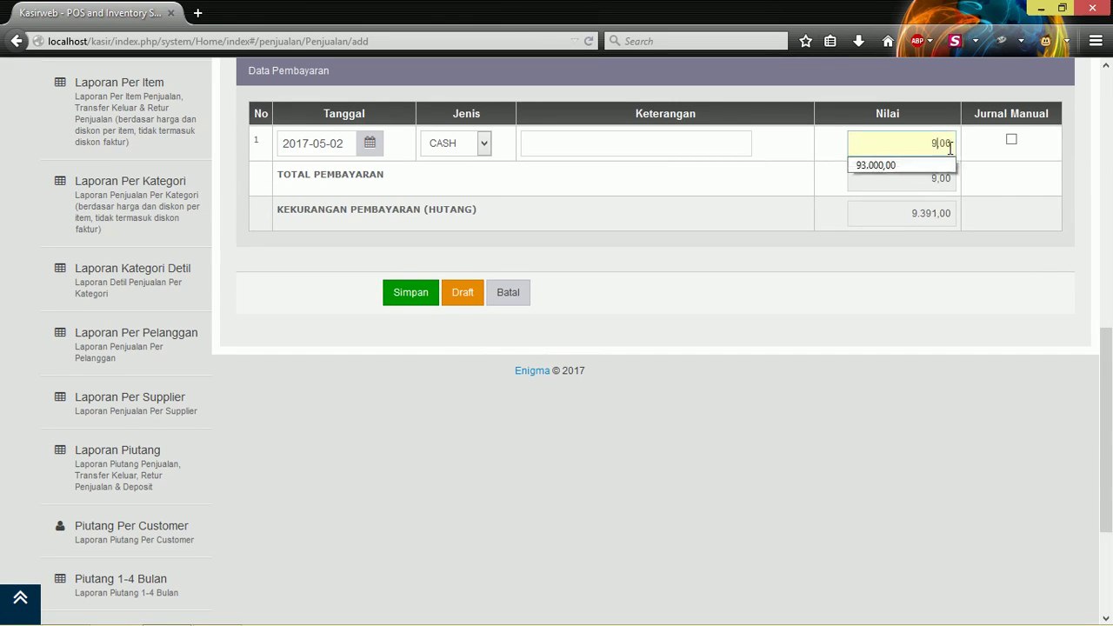
text(0)
click(412, 282)
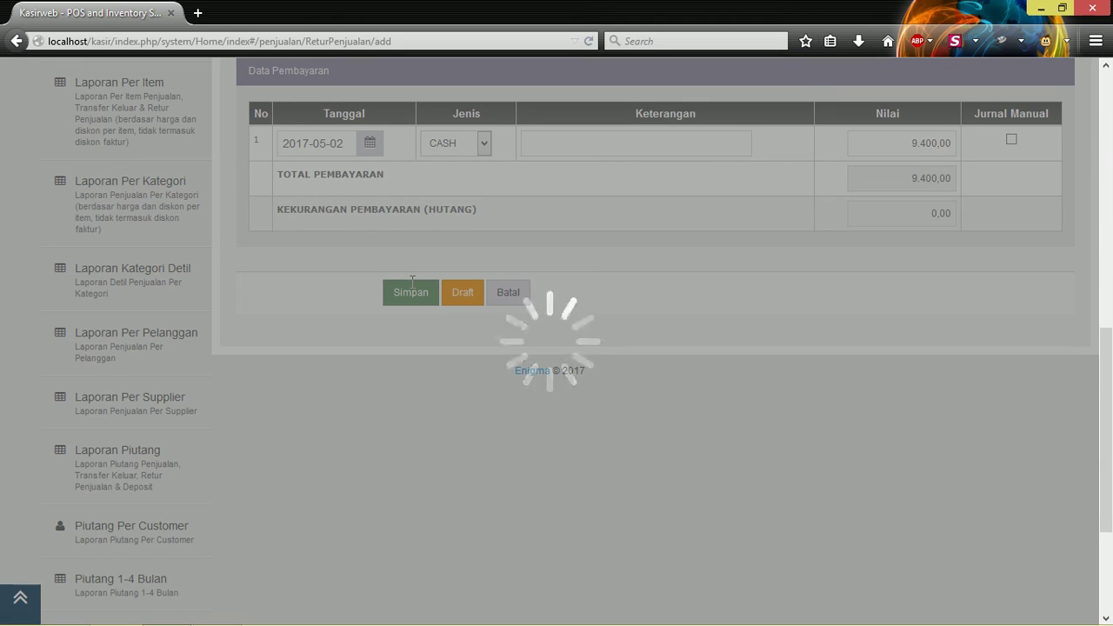
scroll(130, 461, down, 3)
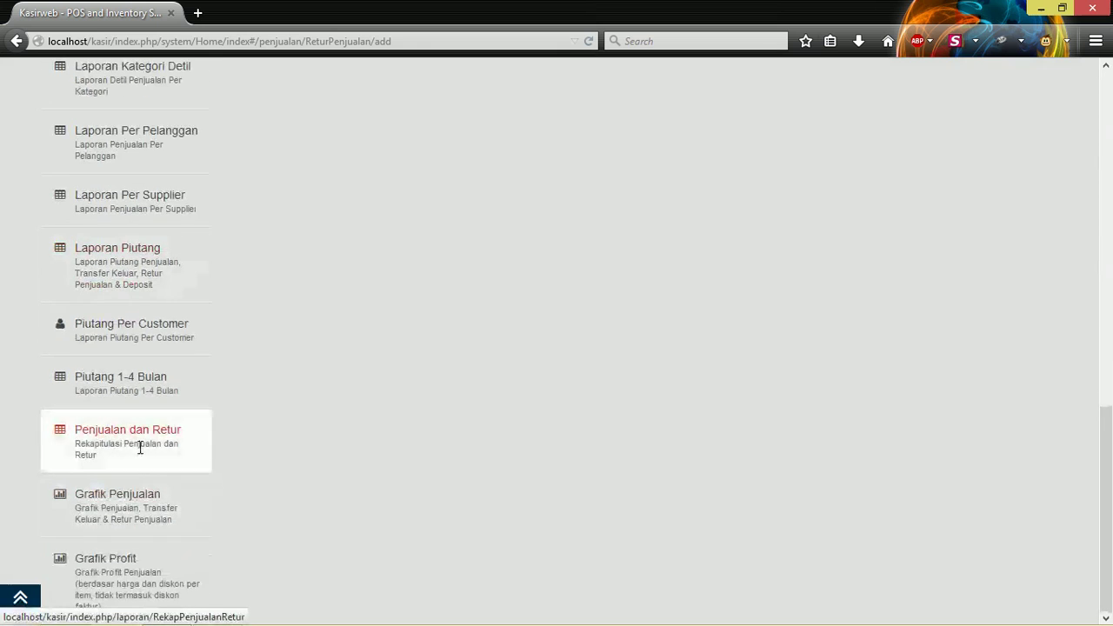
Run the Penjualan dan Retur recap for Last 30 Days and review sale 0221 and return 026.
click(139, 447)
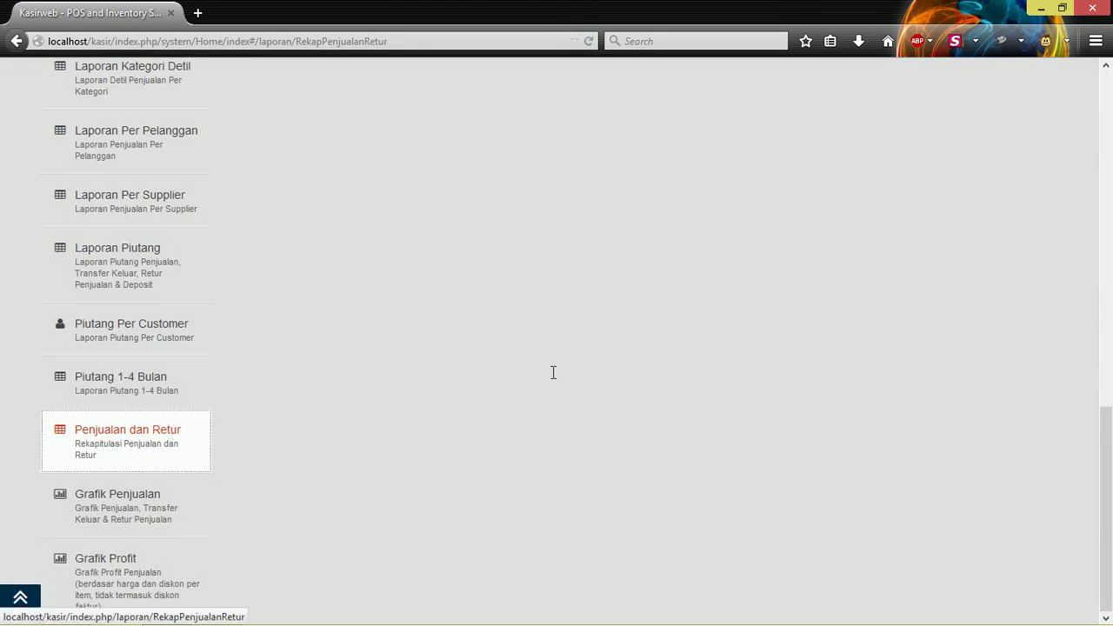
scroll(716, 347, up, 5)
scroll(716, 347, up, 5)
click(809, 179)
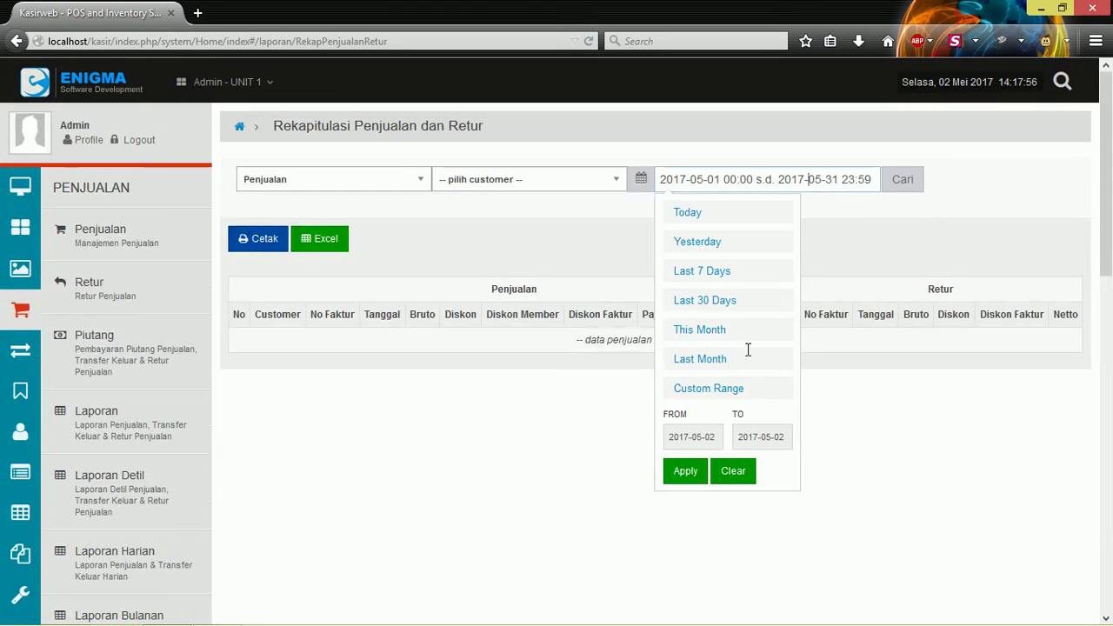
click(716, 304)
click(895, 185)
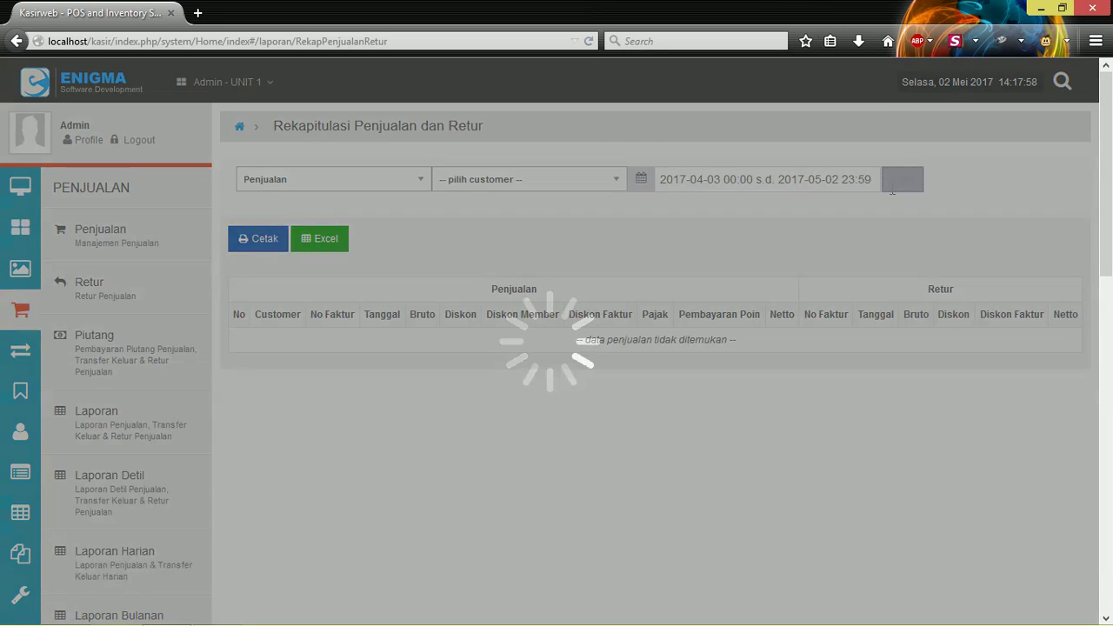
scroll(614, 297, down, 12)
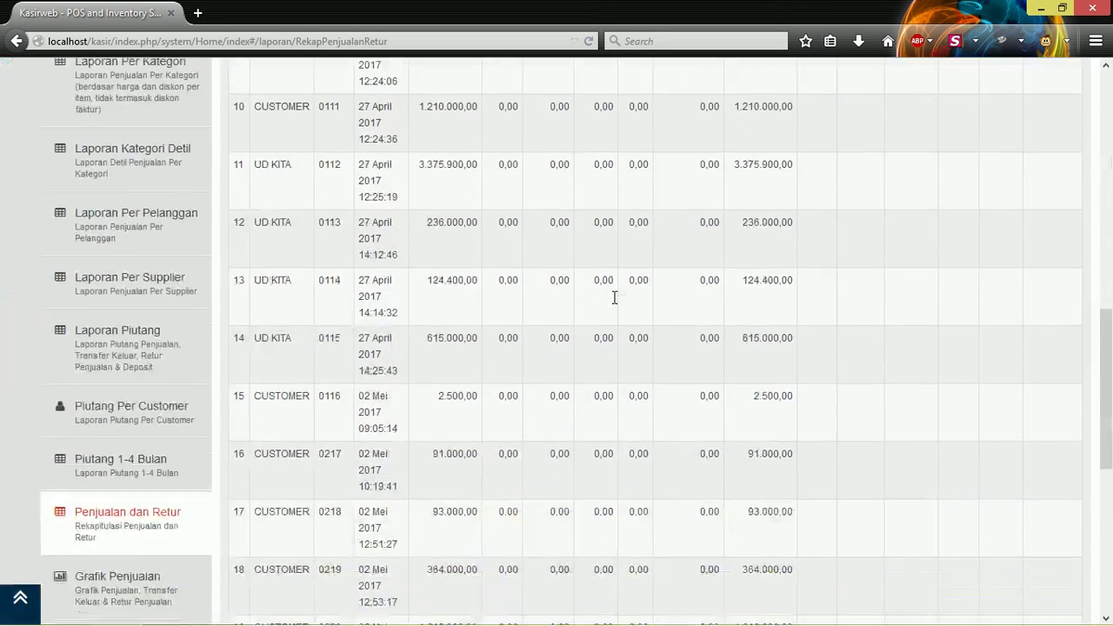
scroll(614, 297, up, 3)
scroll(608, 304, down, 5)
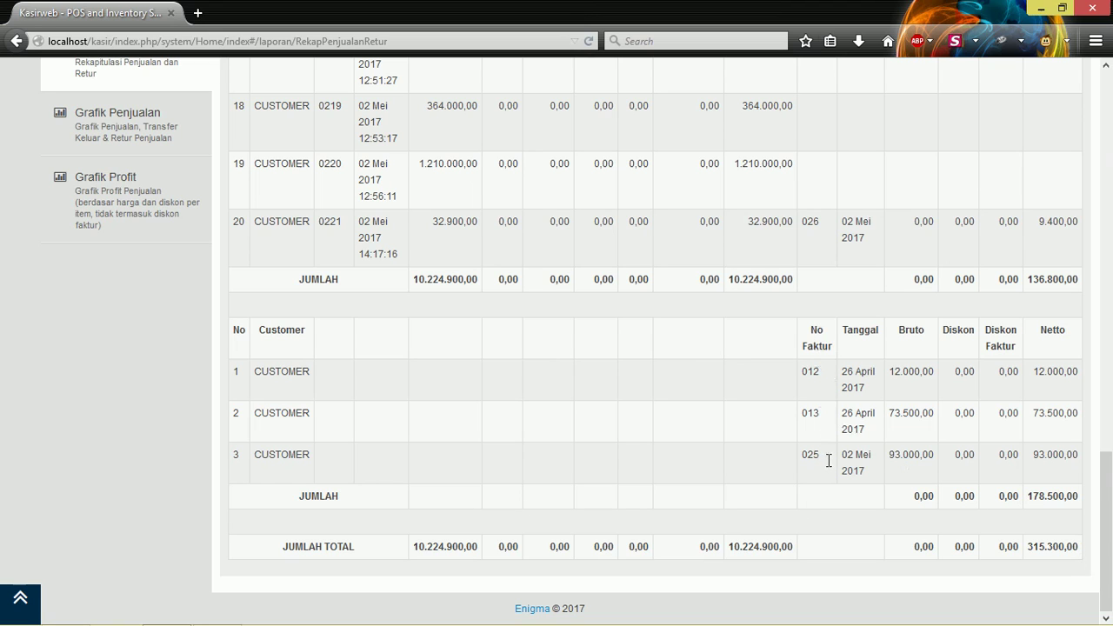
scroll(435, 339, up, 8)
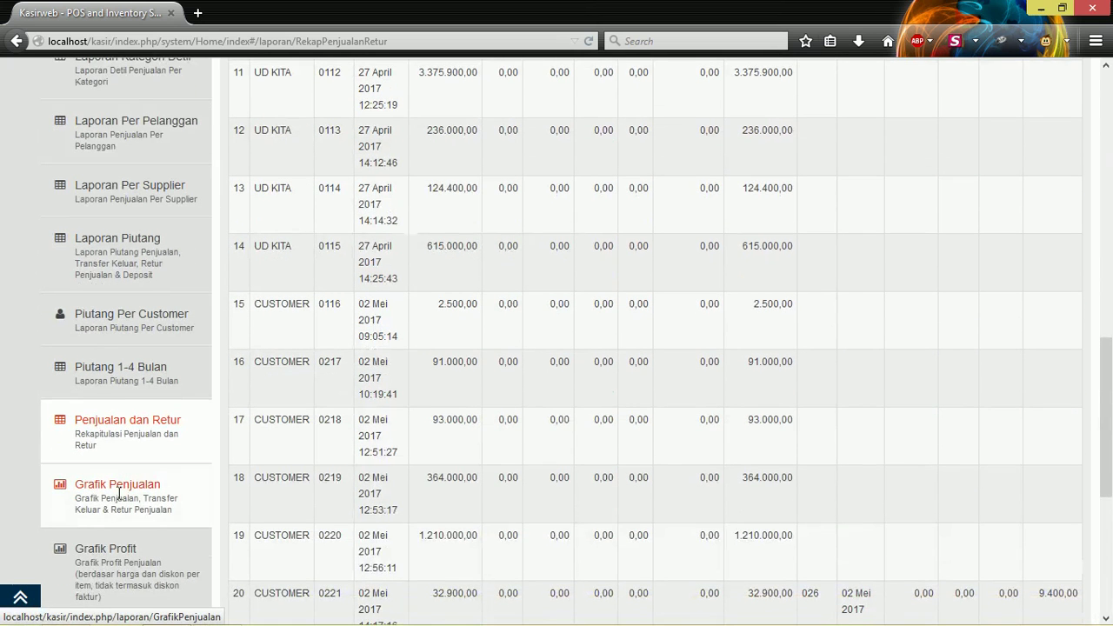
Load Grafik Penjualan for This Month, 1–31 May 2017, showing 3,586,800 sales and 614,400 returns.
click(119, 494)
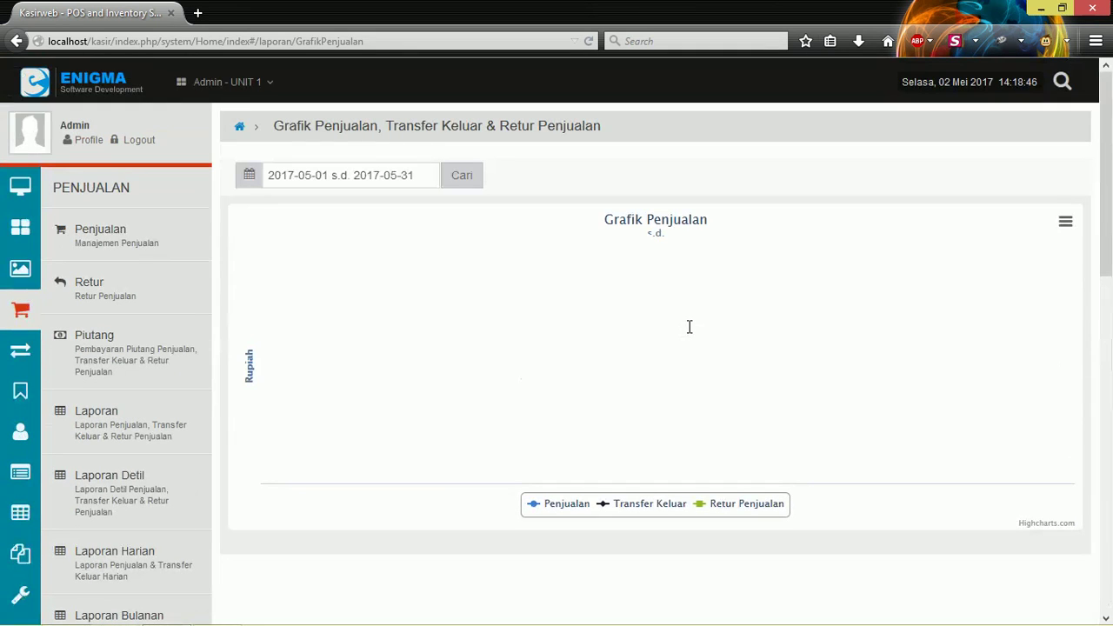
click(430, 178)
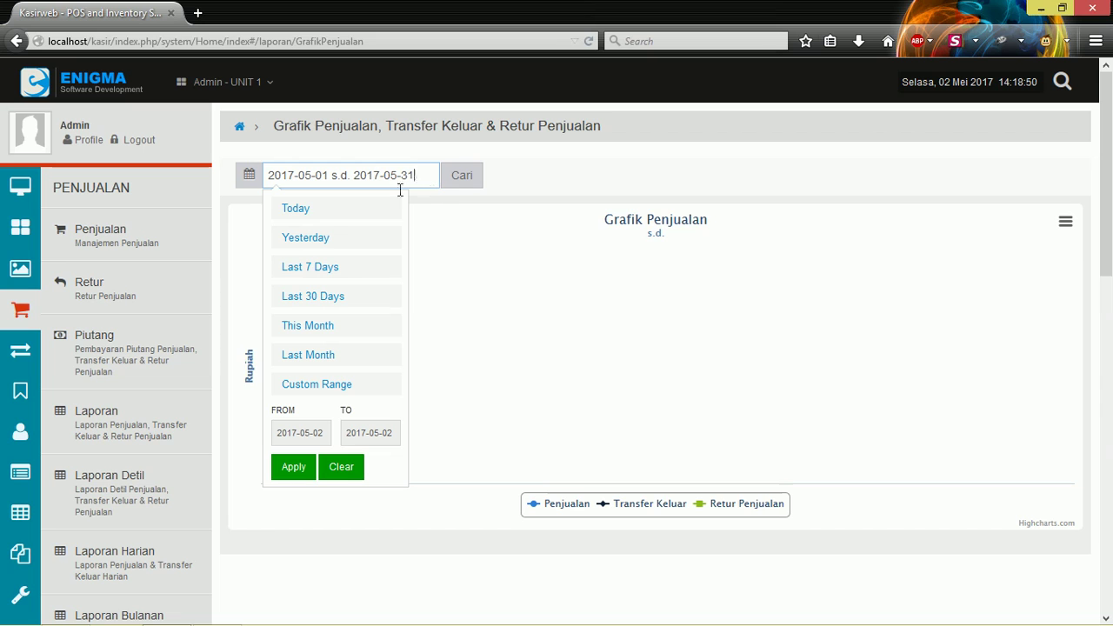
click(322, 355)
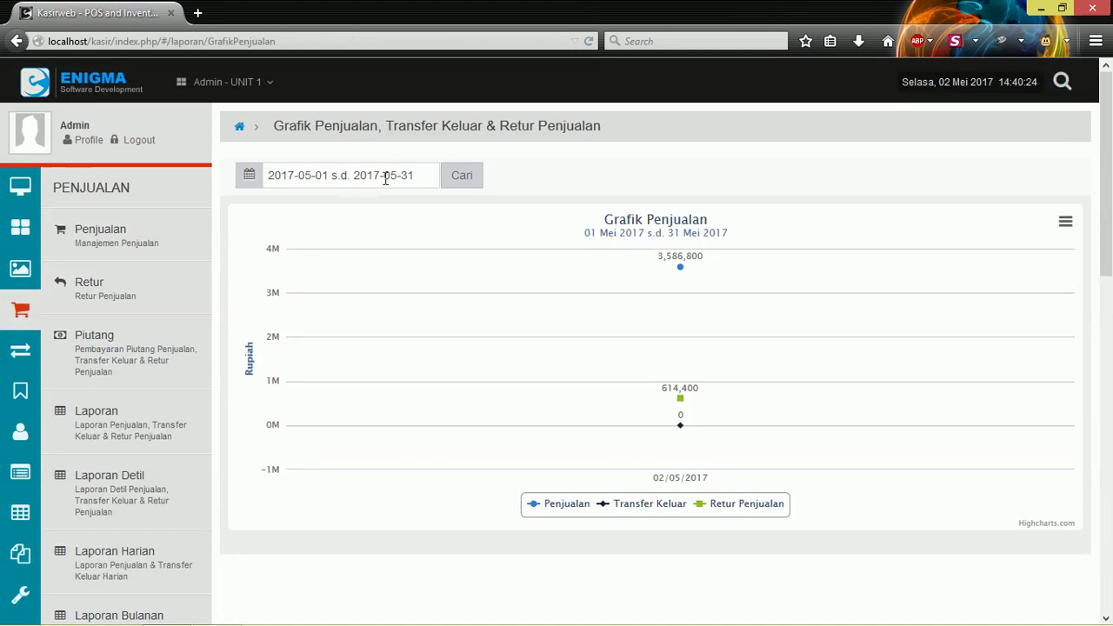
click(420, 172)
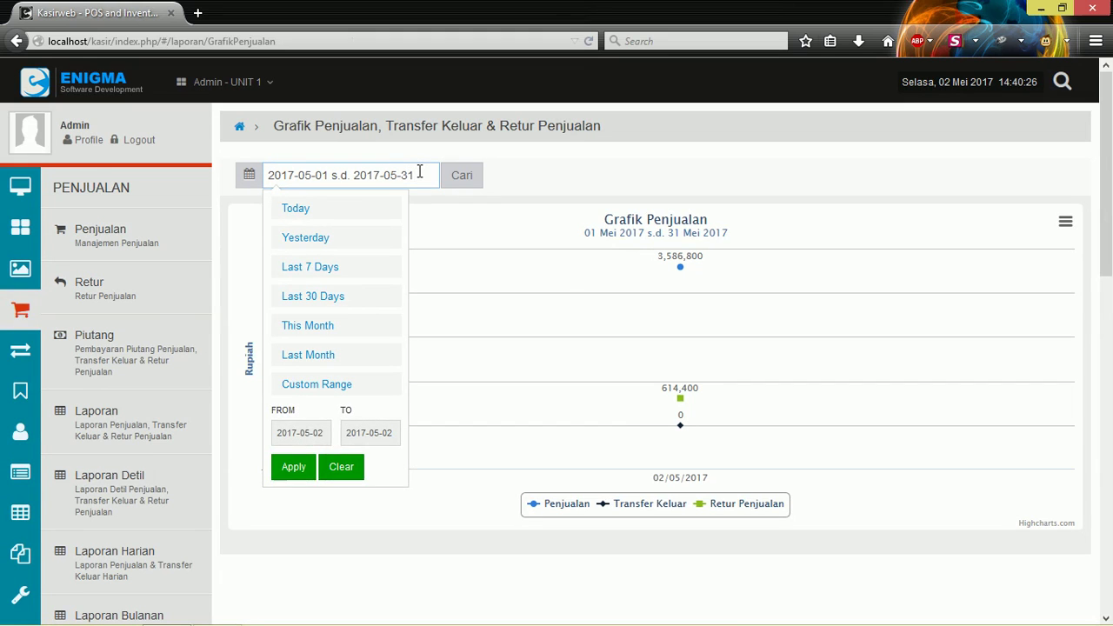
click(425, 171)
double_click(425, 171)
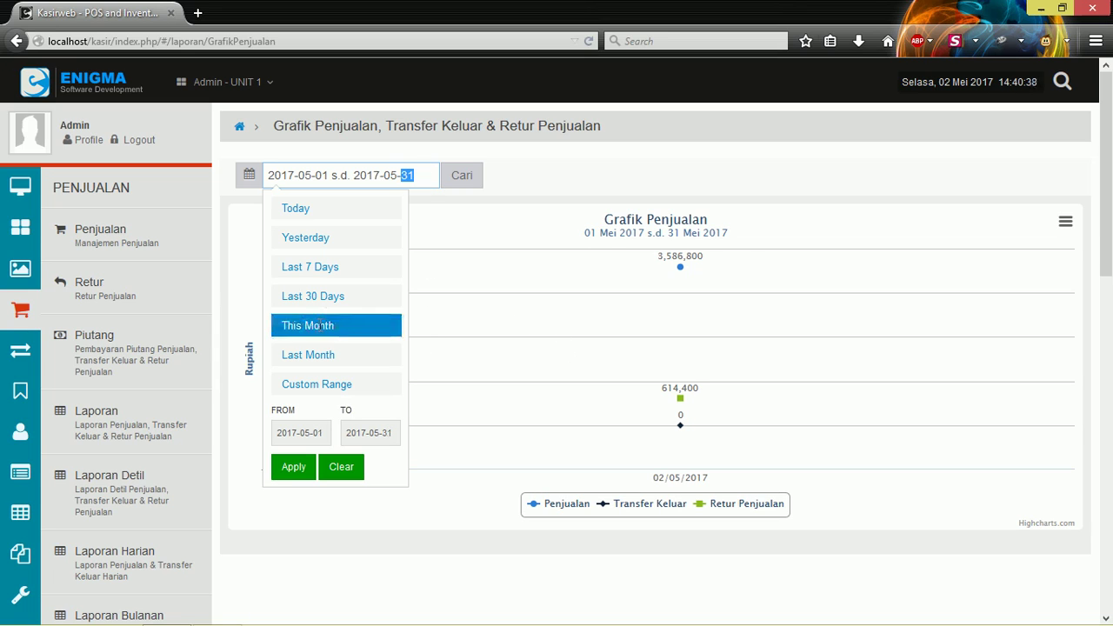
click(311, 327)
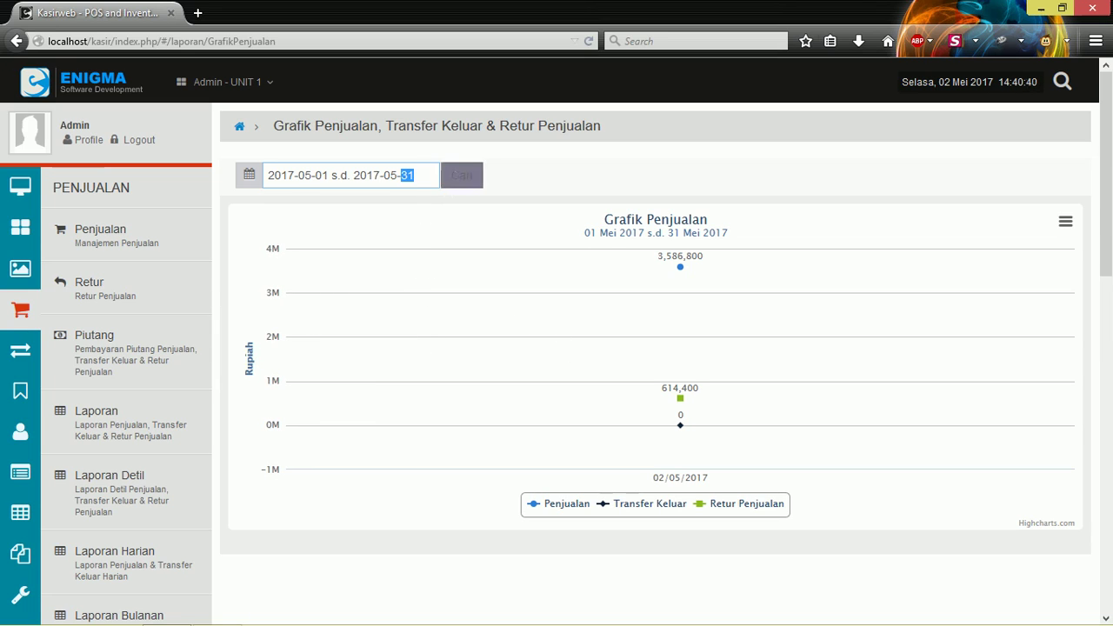
click(462, 175)
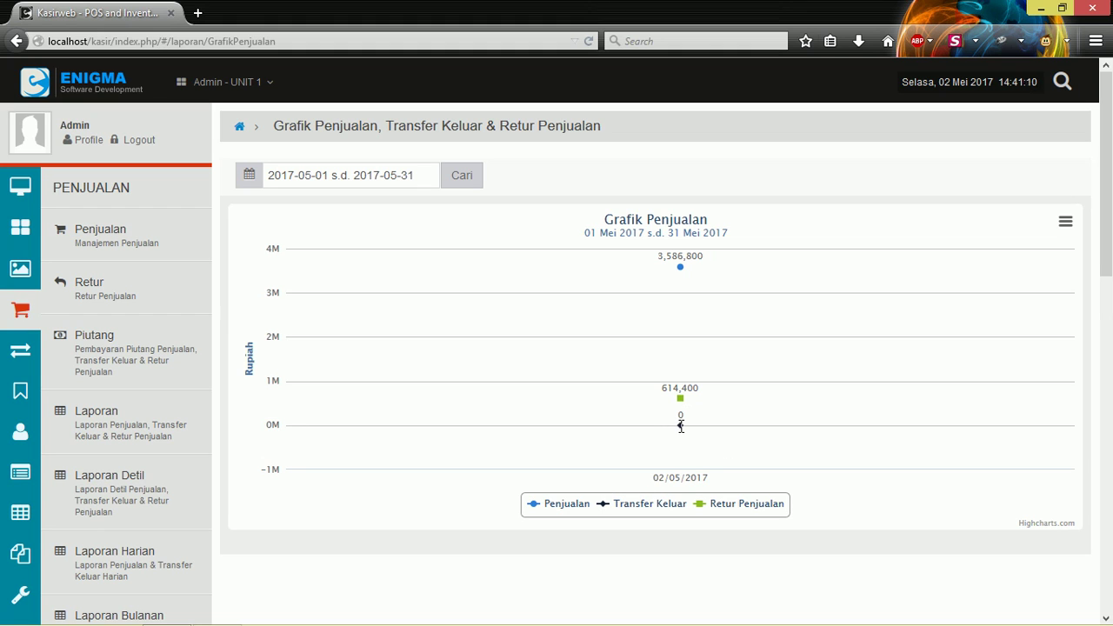
Reload the sales chart for Last 7 Days (26 April–02 May 2017) and scroll to the sidebar's Grafik entries.
click(397, 174)
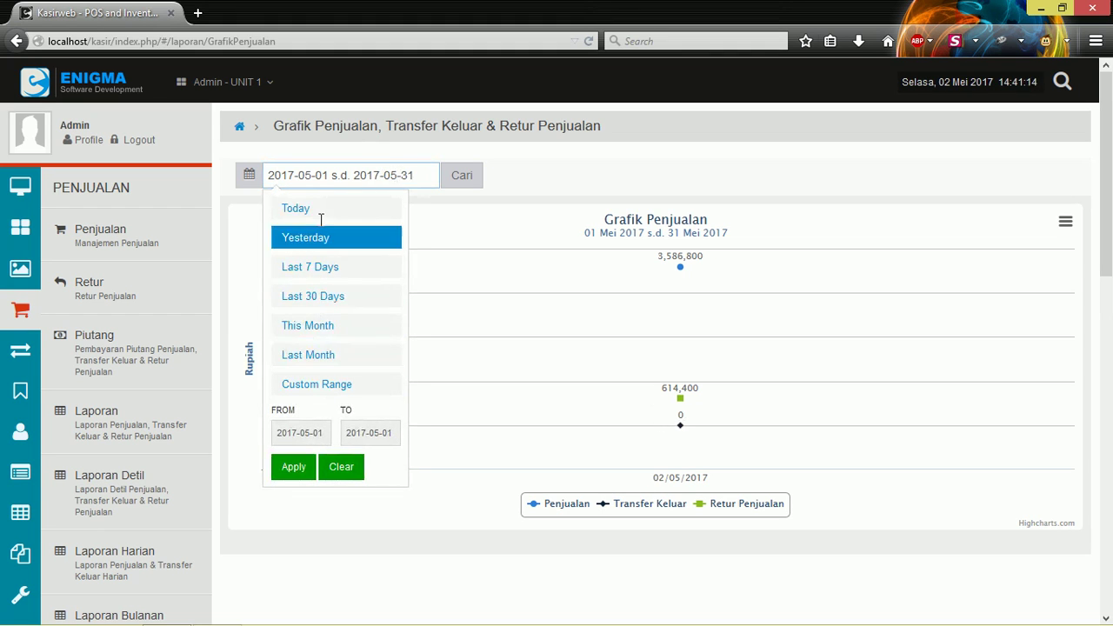
click(317, 267)
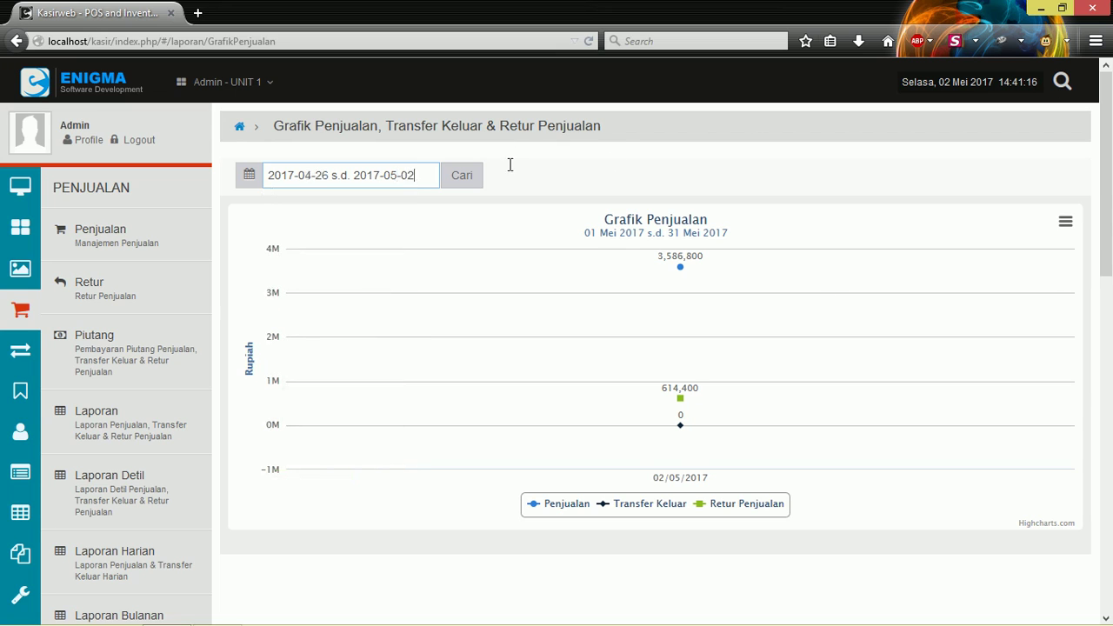
click(432, 175)
key(Escape)
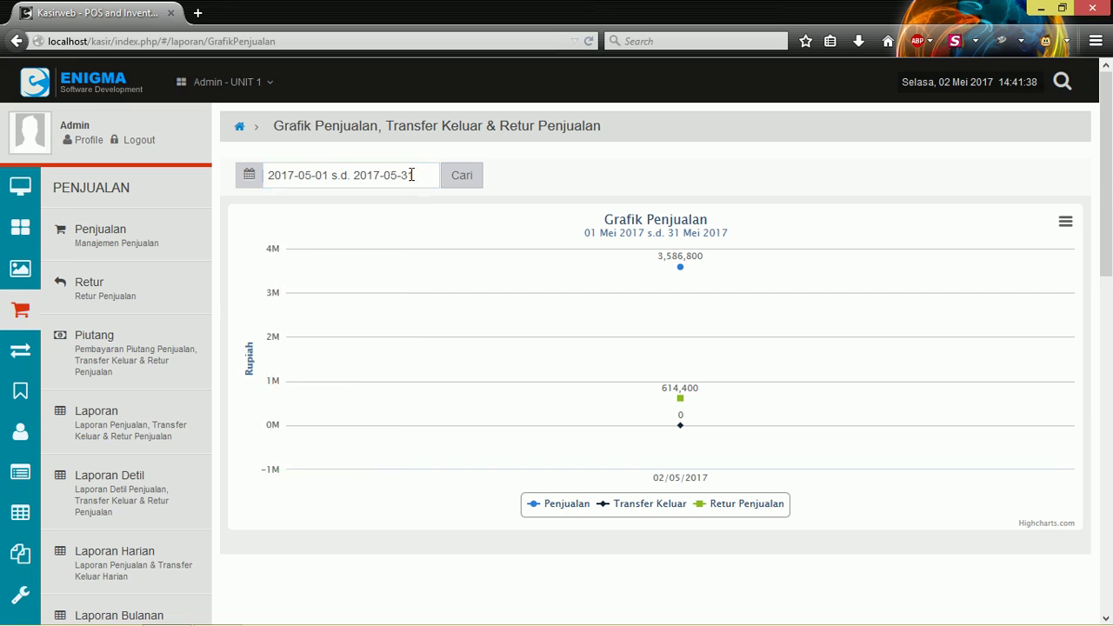
click(411, 174)
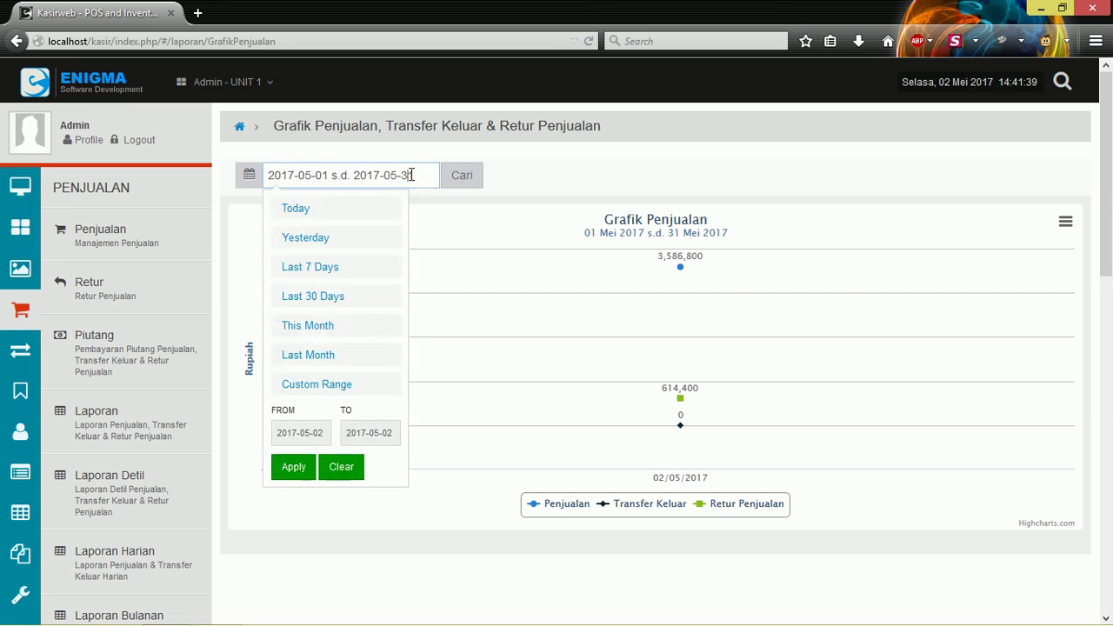
click(336, 267)
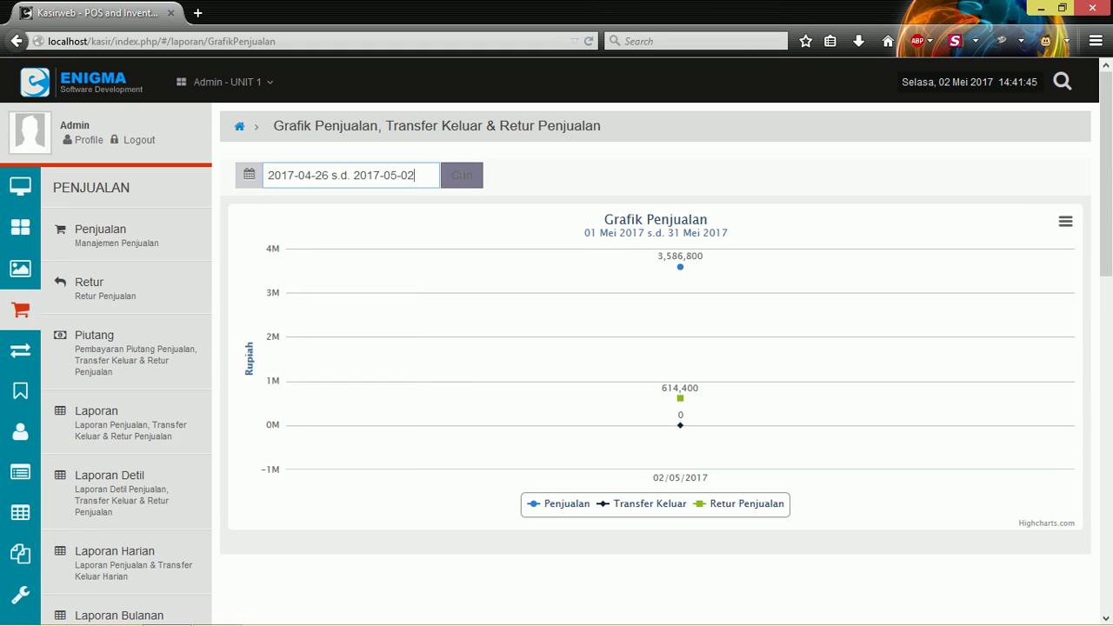
click(462, 176)
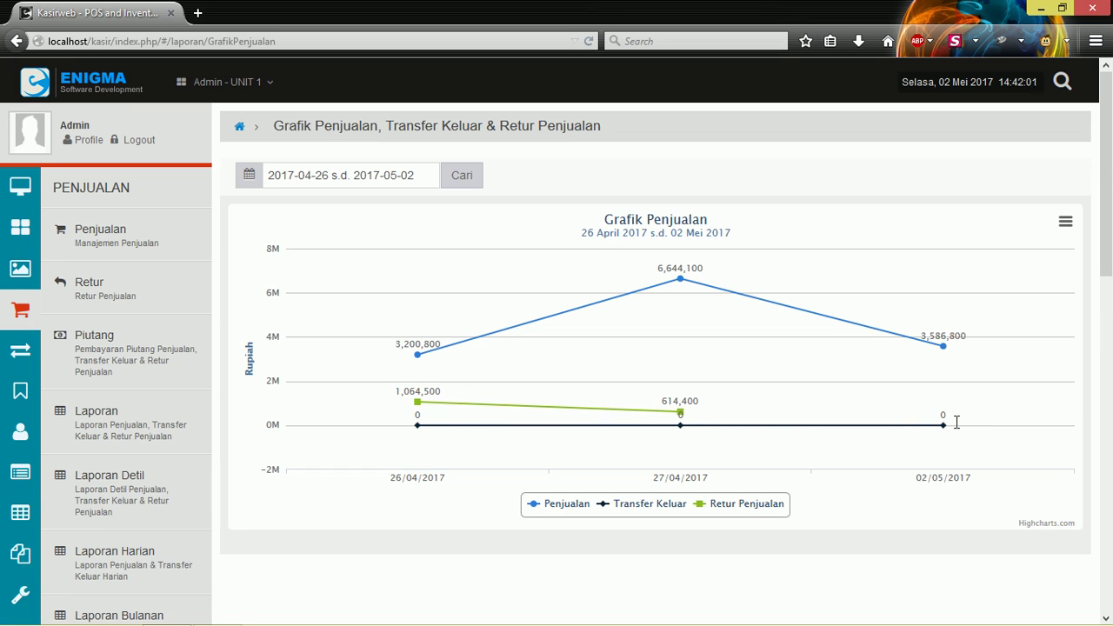
scroll(183, 325, down, 4)
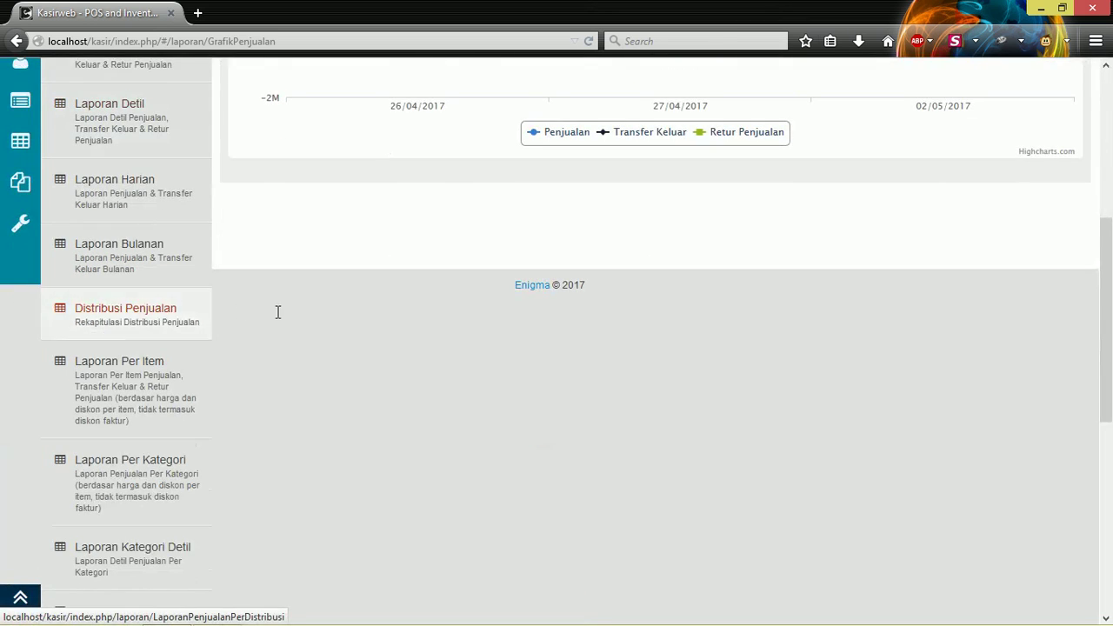
scroll(303, 293, up, 4)
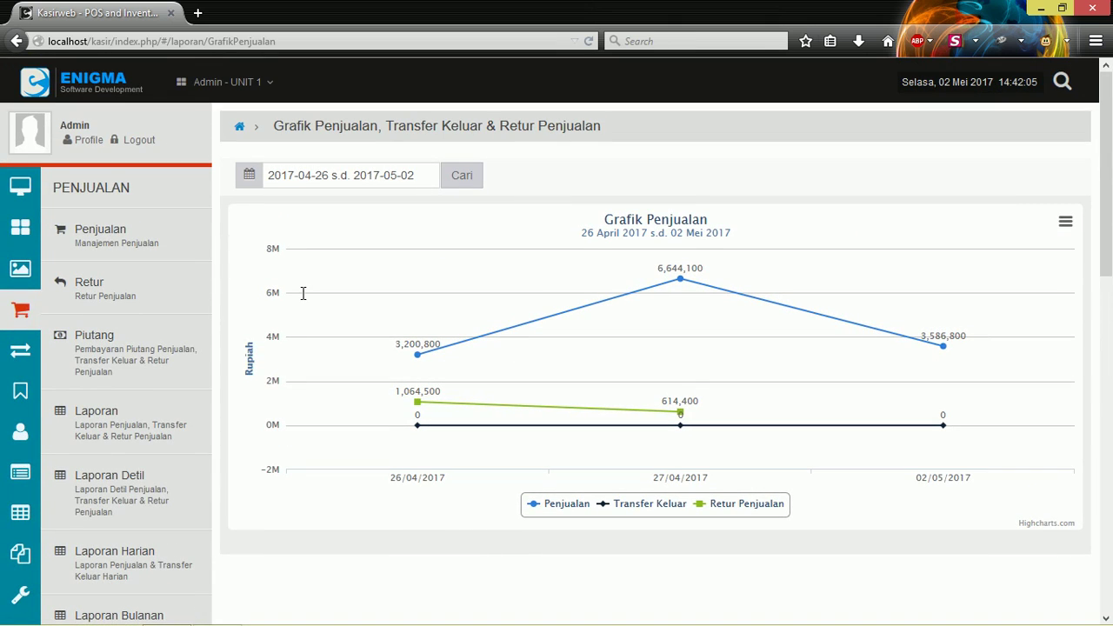
scroll(303, 293, down, 10)
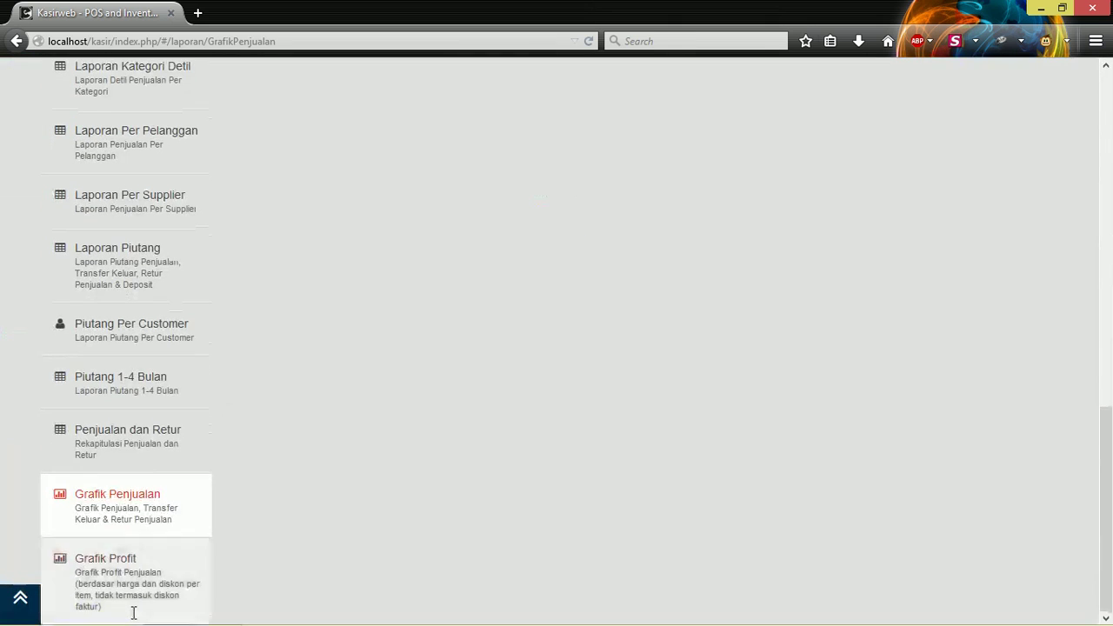
Load Grafik Profit Penjualan for This Month, 01–31 Mei 2017, showing profit -1,857,650.
click(113, 587)
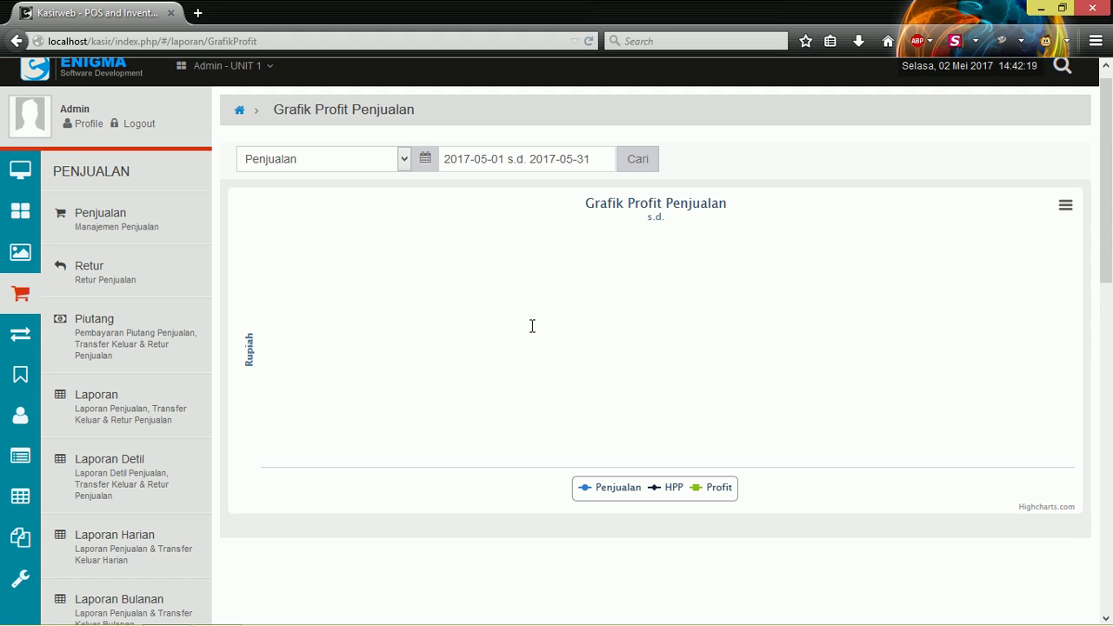
click(573, 160)
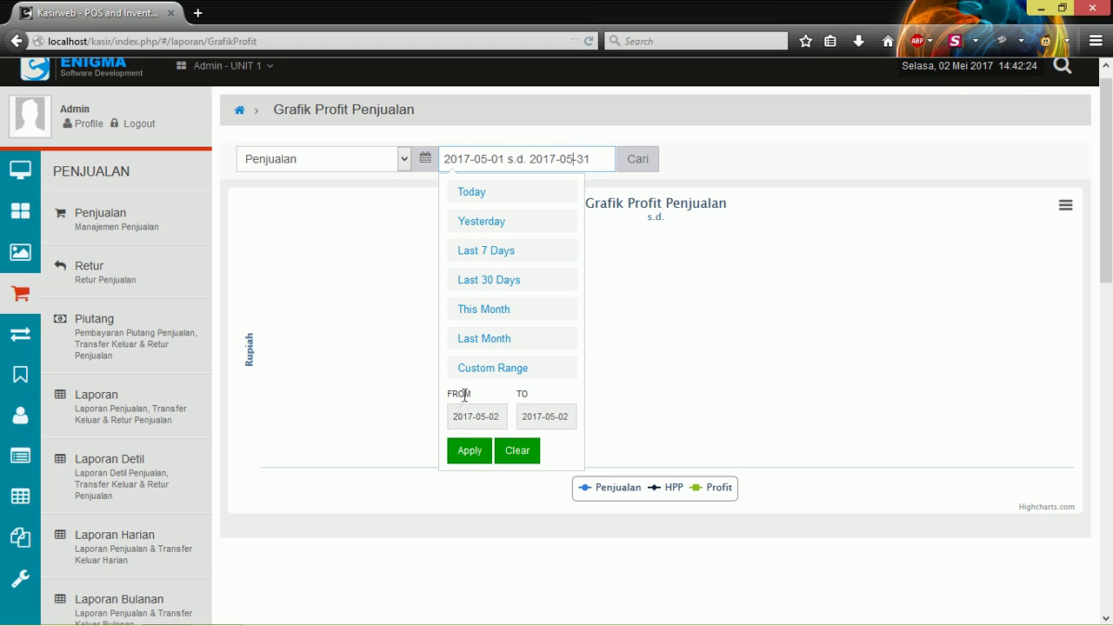
click(502, 310)
click(643, 162)
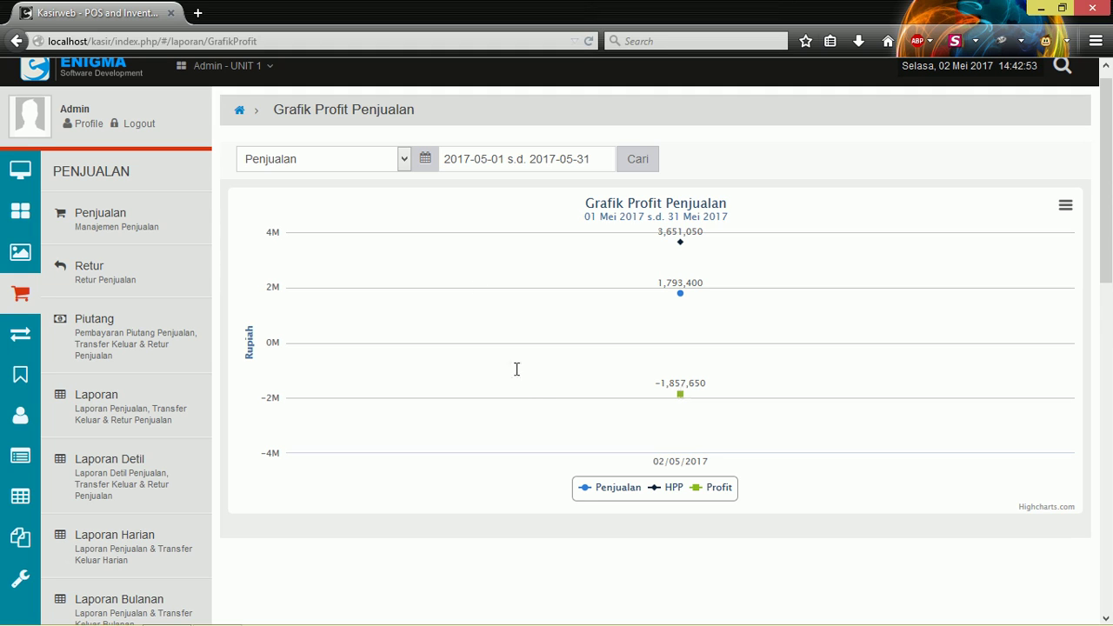
click(565, 165)
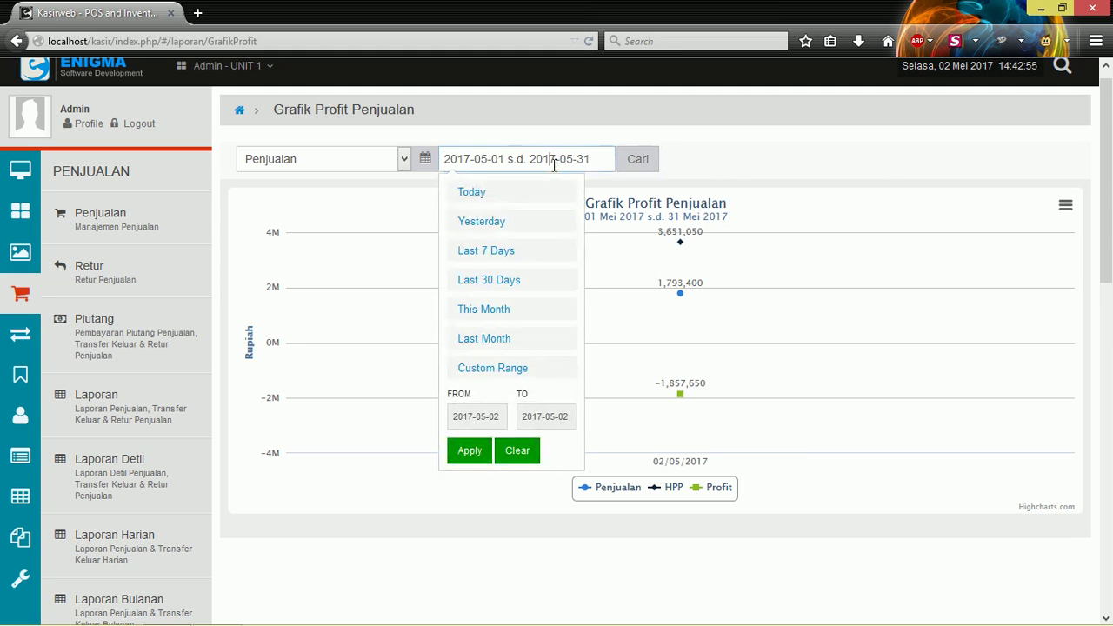
Reload the profit chart for Last 7 Days (26 April–02 Mei 2017) and show its export menu.
click(484, 249)
key(Return)
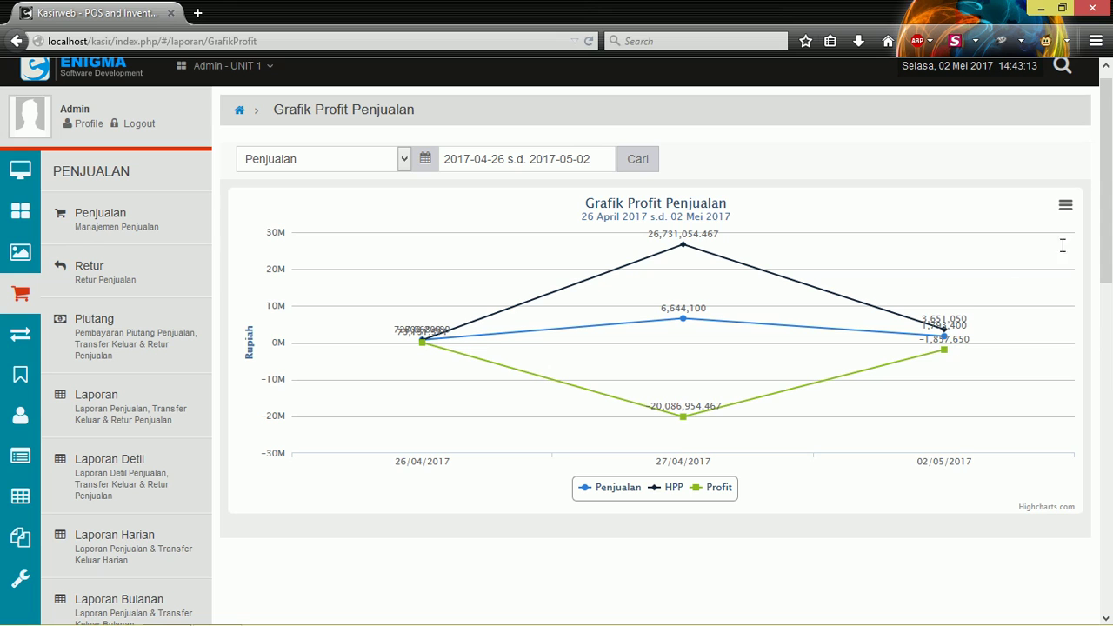
click(1065, 205)
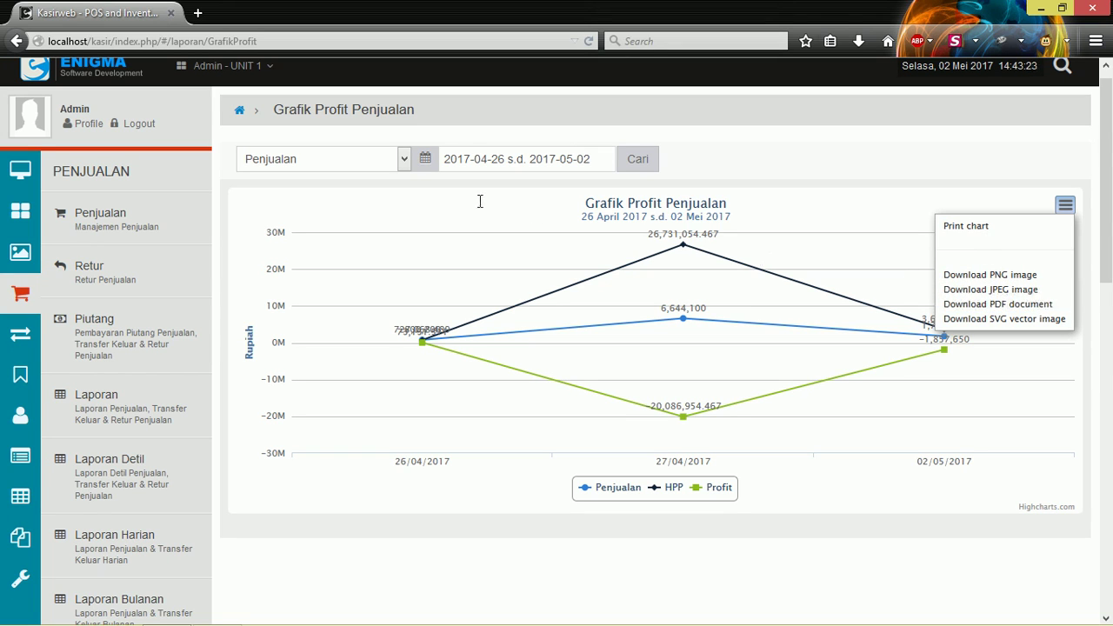
click(394, 162)
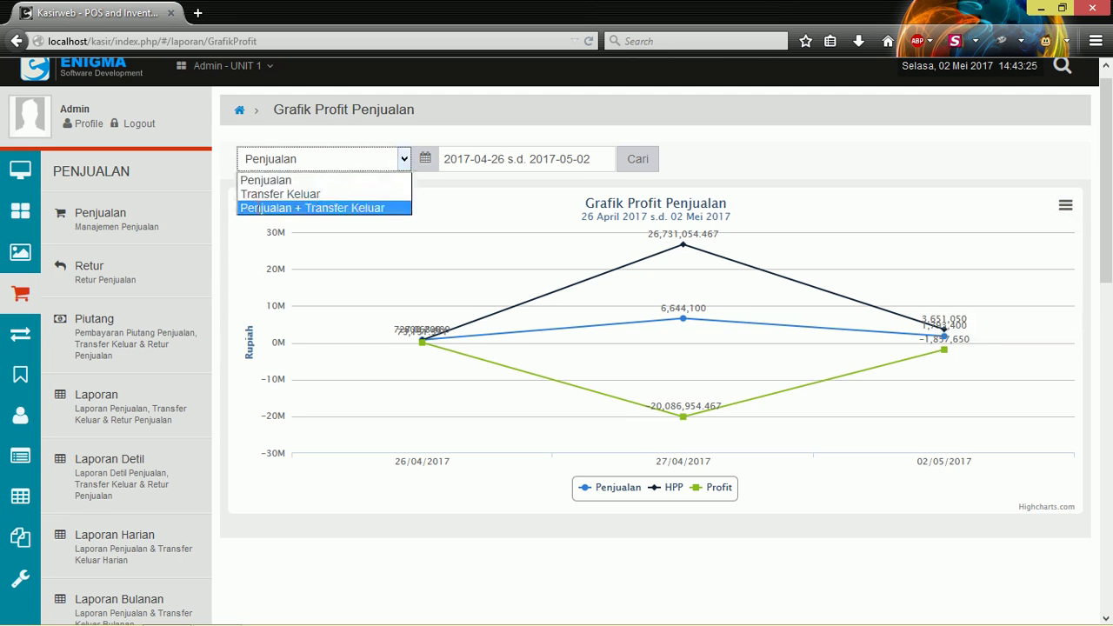
click(240, 207)
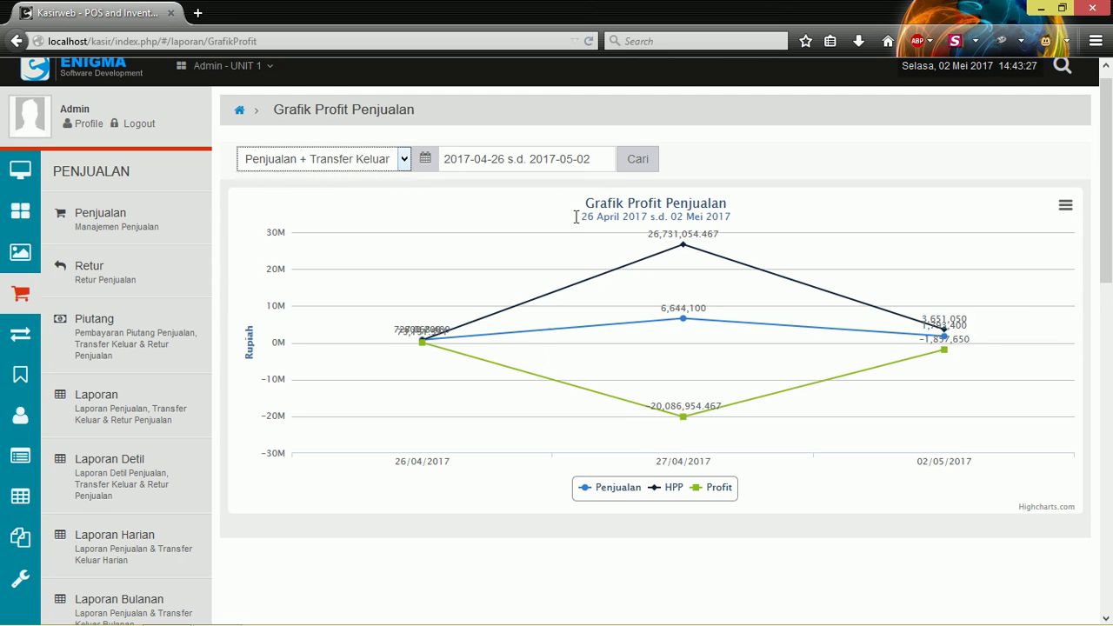
click(650, 160)
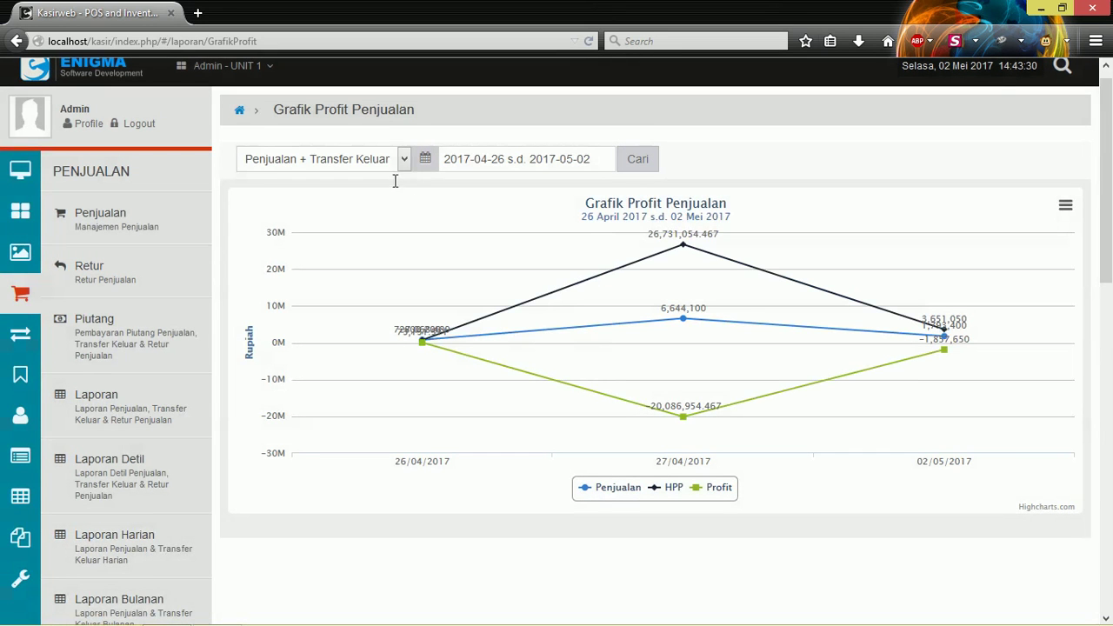
click(398, 159)
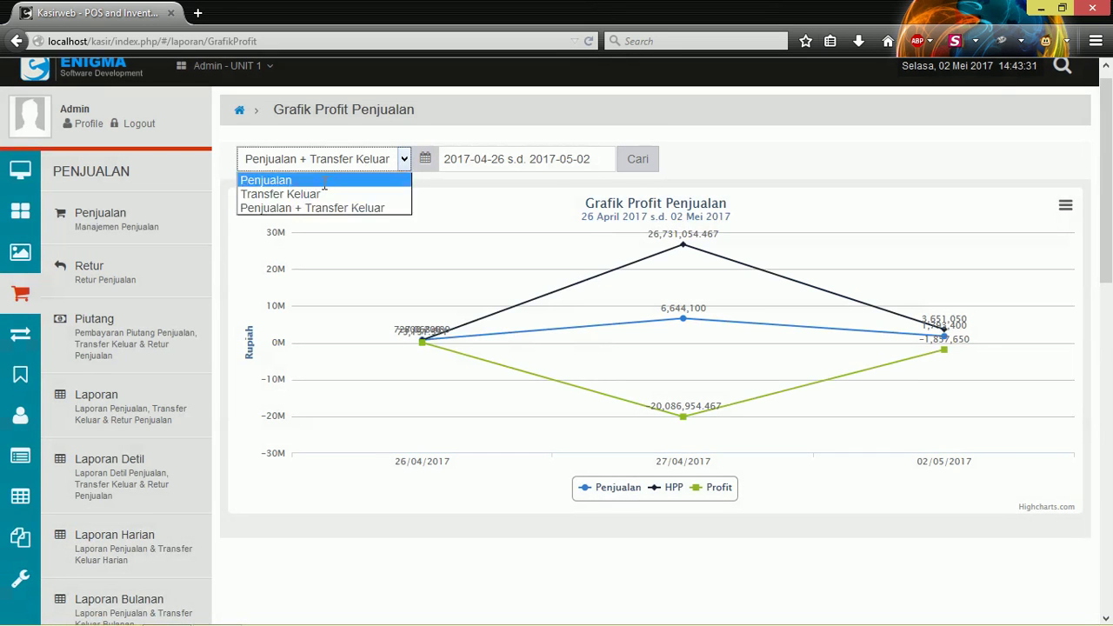
click(251, 179)
click(637, 159)
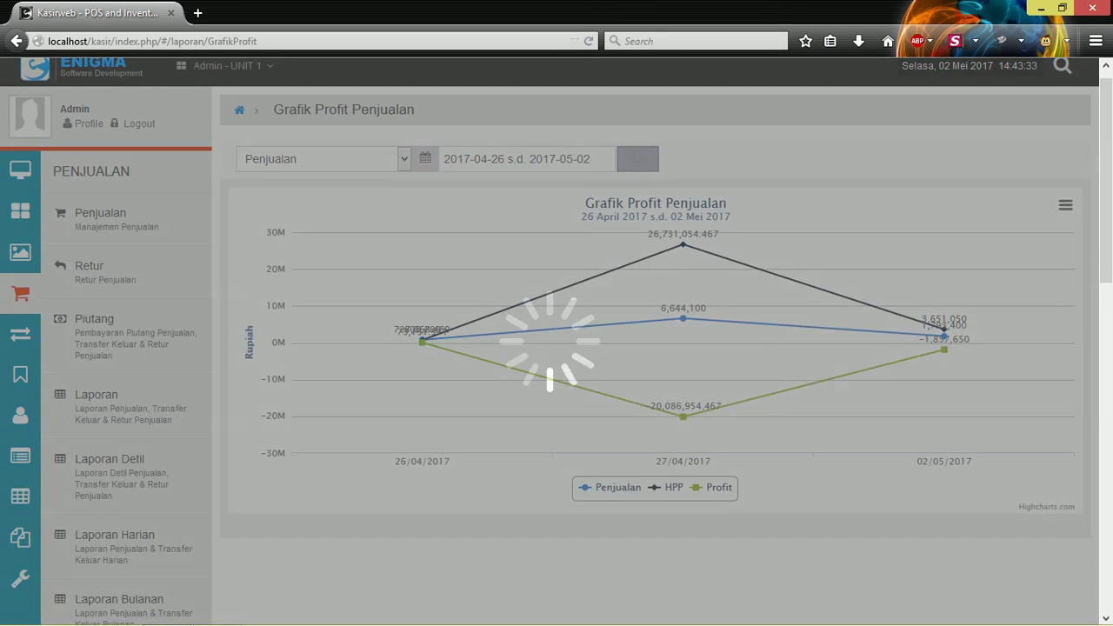
scroll(547, 301, down, 5)
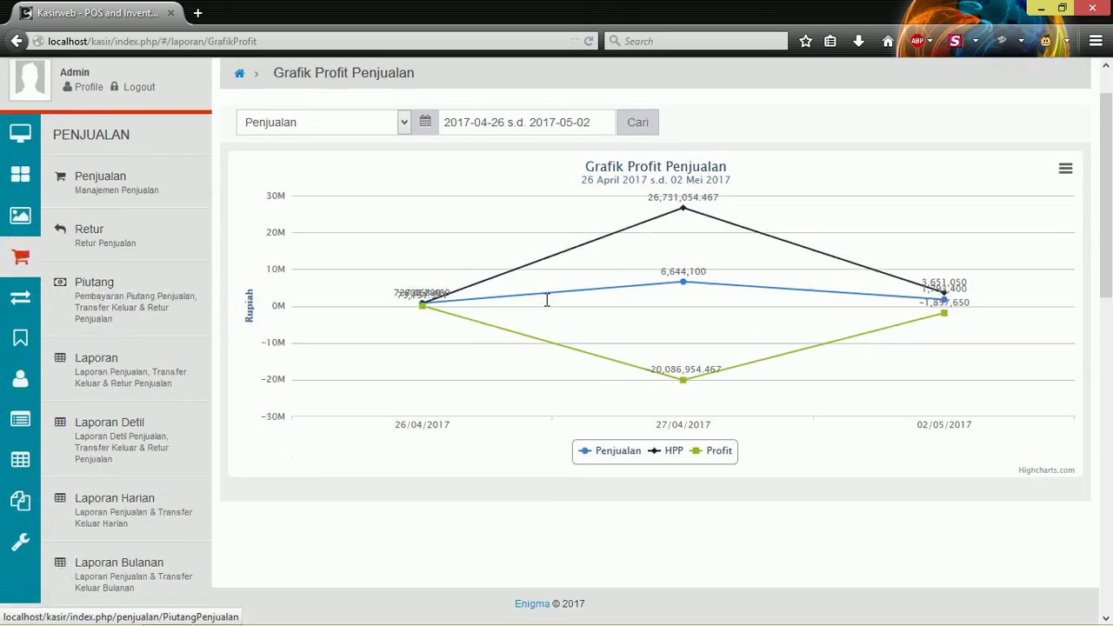
scroll(556, 297, down, 5)
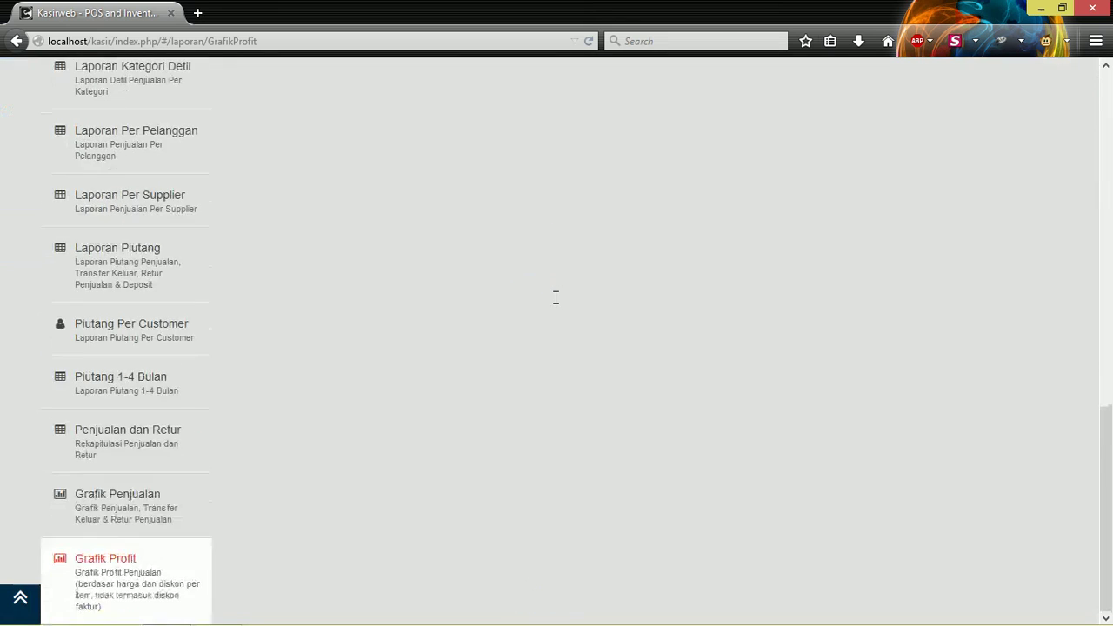
scroll(556, 298, up, 12)
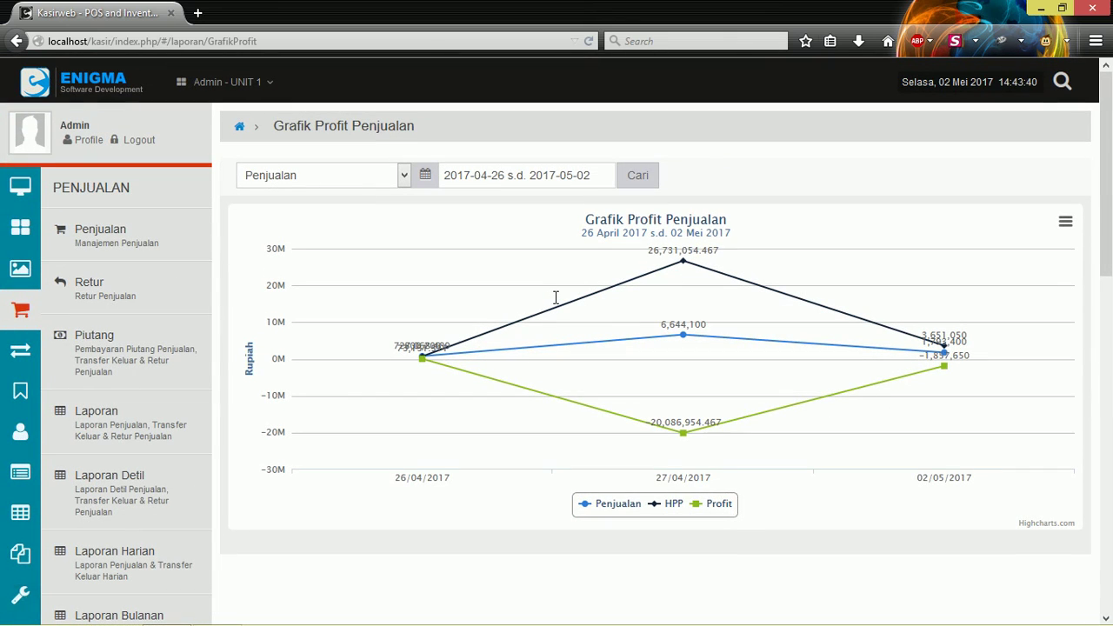